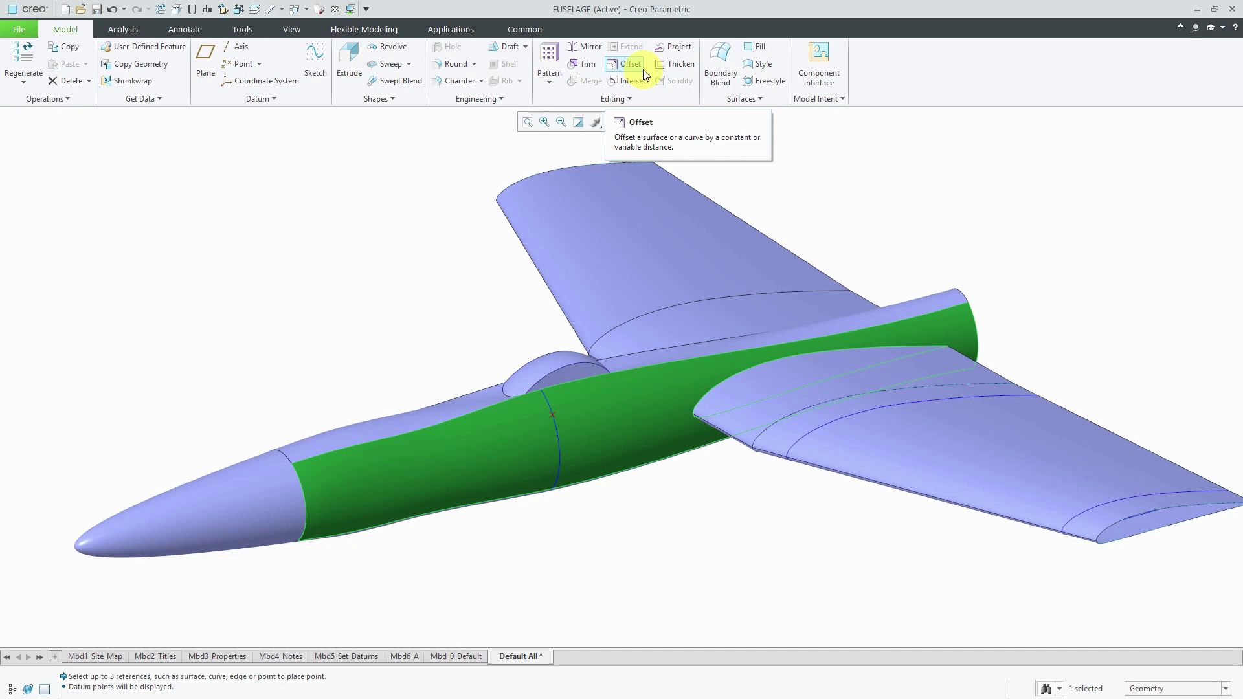
{"action": "left_click", "coordinate": [341, 197]}
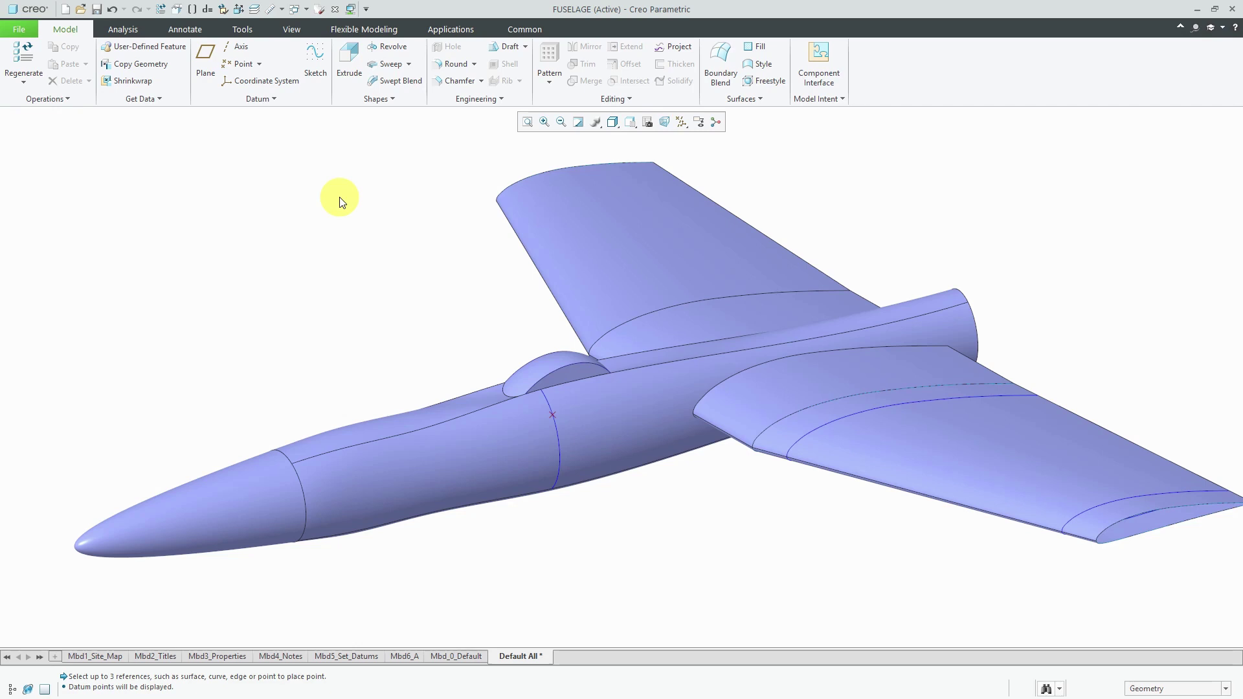
{"action": "left_click", "coordinate": [561, 452]}
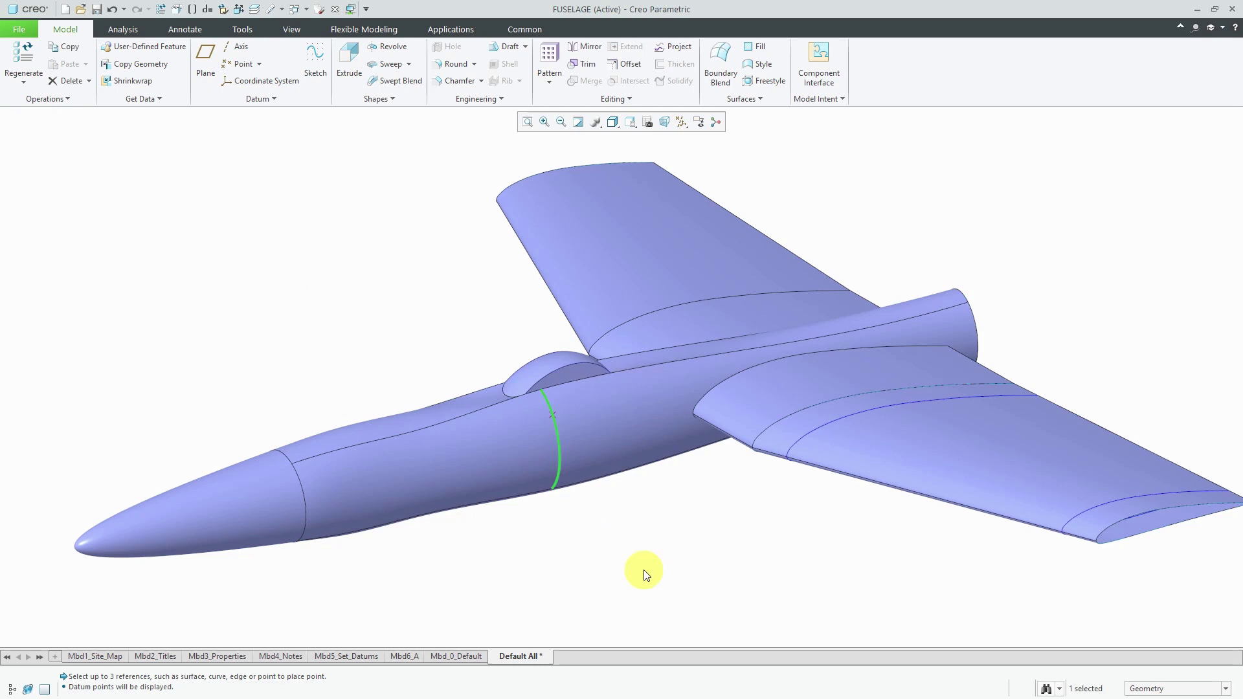
{"action": "left_click", "coordinate": [632, 65]}
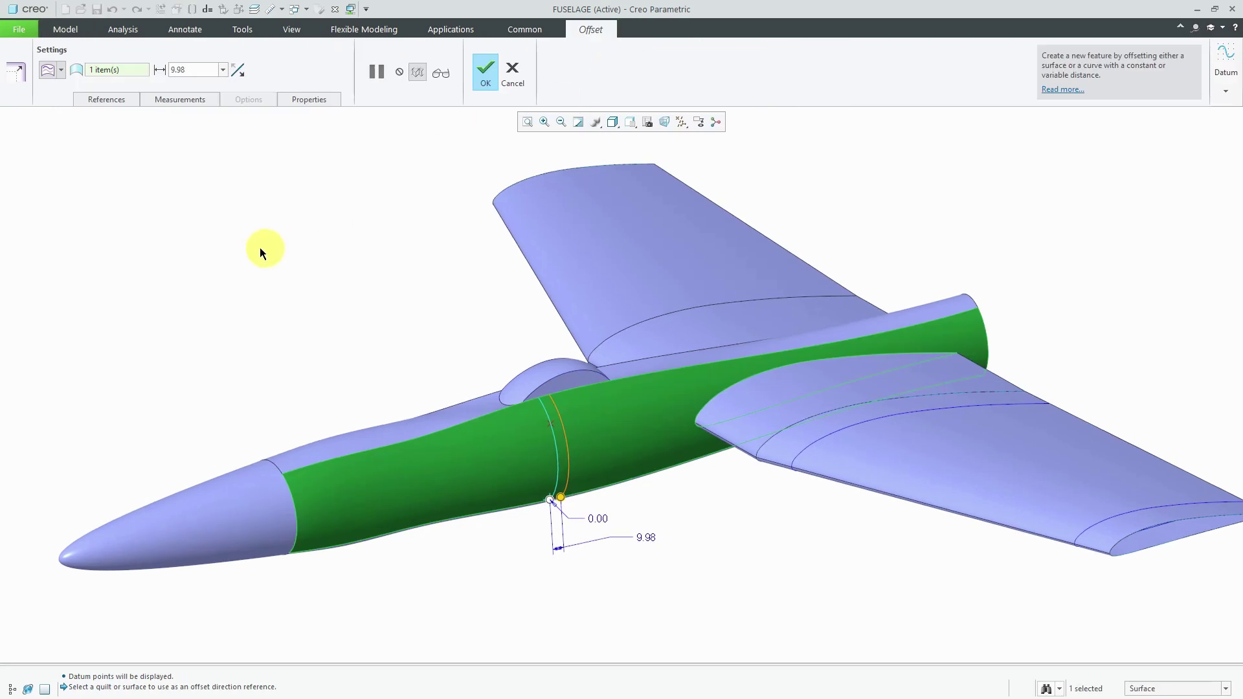
{"action": "left_click", "coordinate": [61, 71]}
{"action": "left_click", "coordinate": [506, 73]}
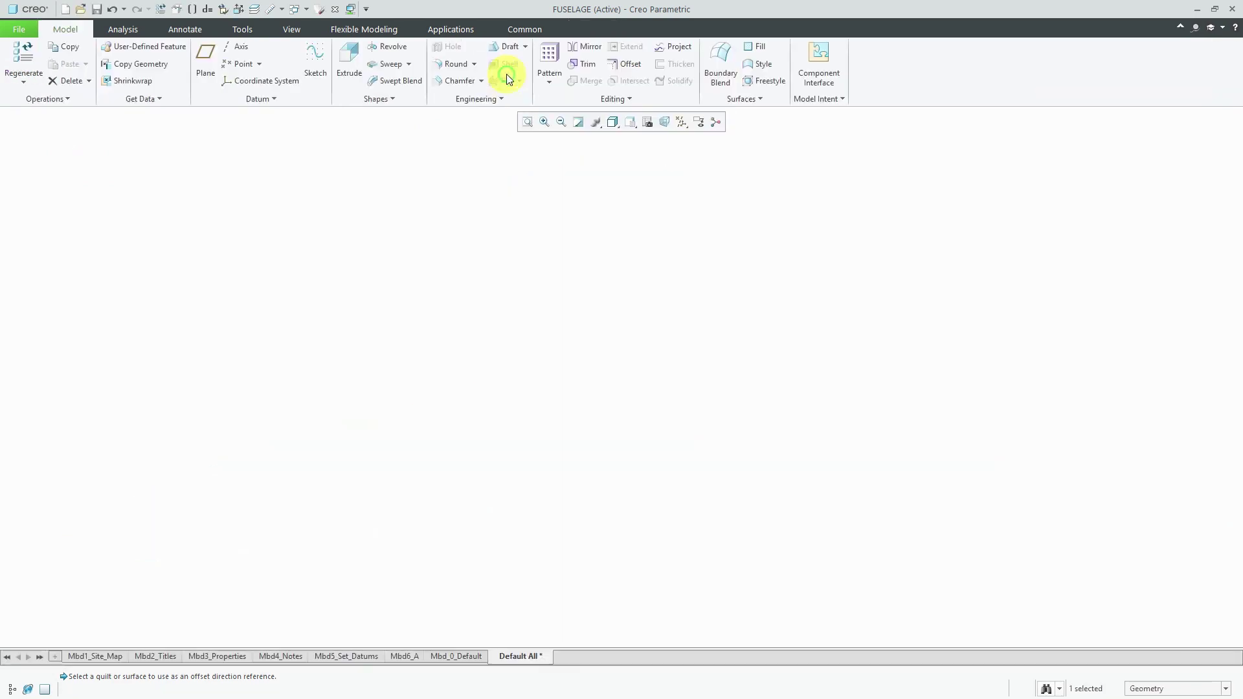
Step: Add the configuration option enable_offset_fan_curve with value yes, applying it to the current session without saving a configuration file
{"action": "left_click", "coordinate": [21, 30]}
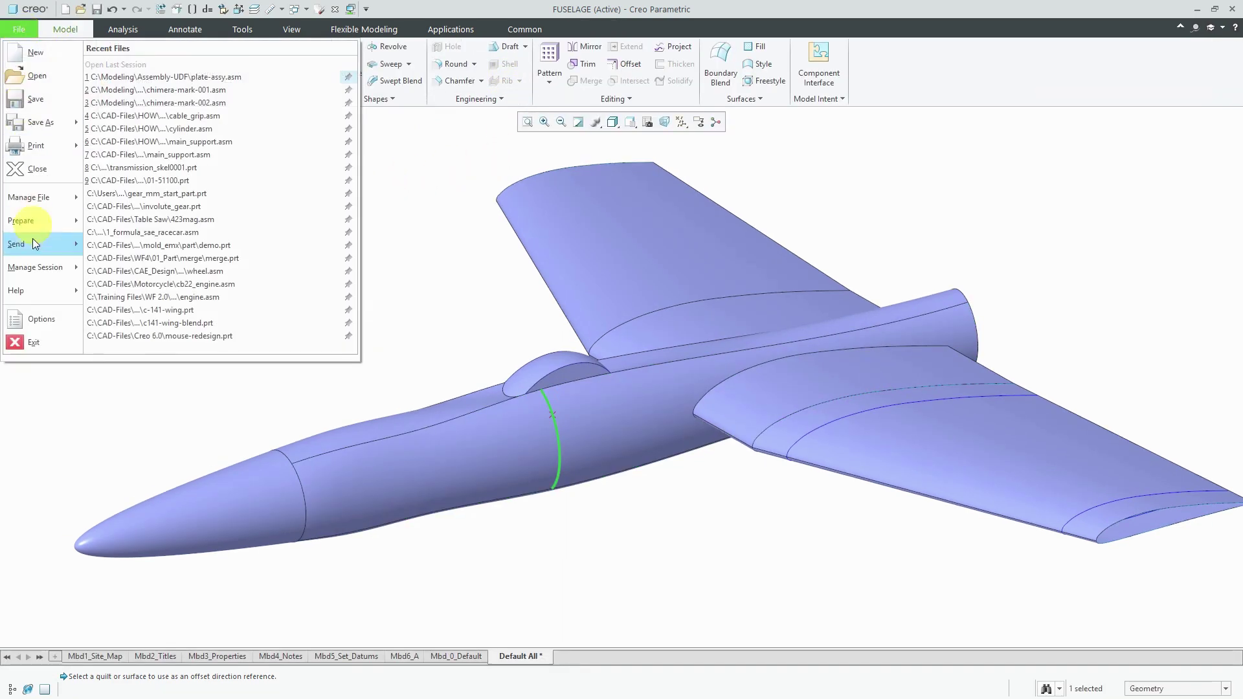
{"action": "left_click", "coordinate": [38, 320]}
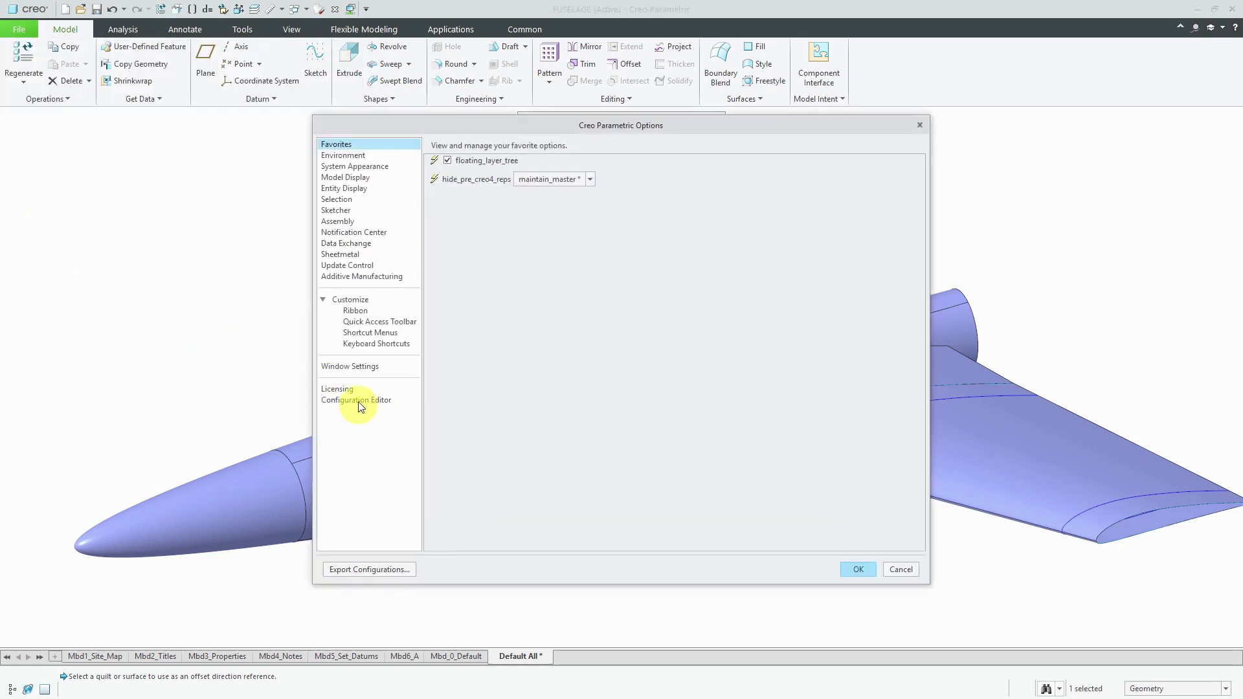
{"action": "left_click", "coordinate": [363, 402]}
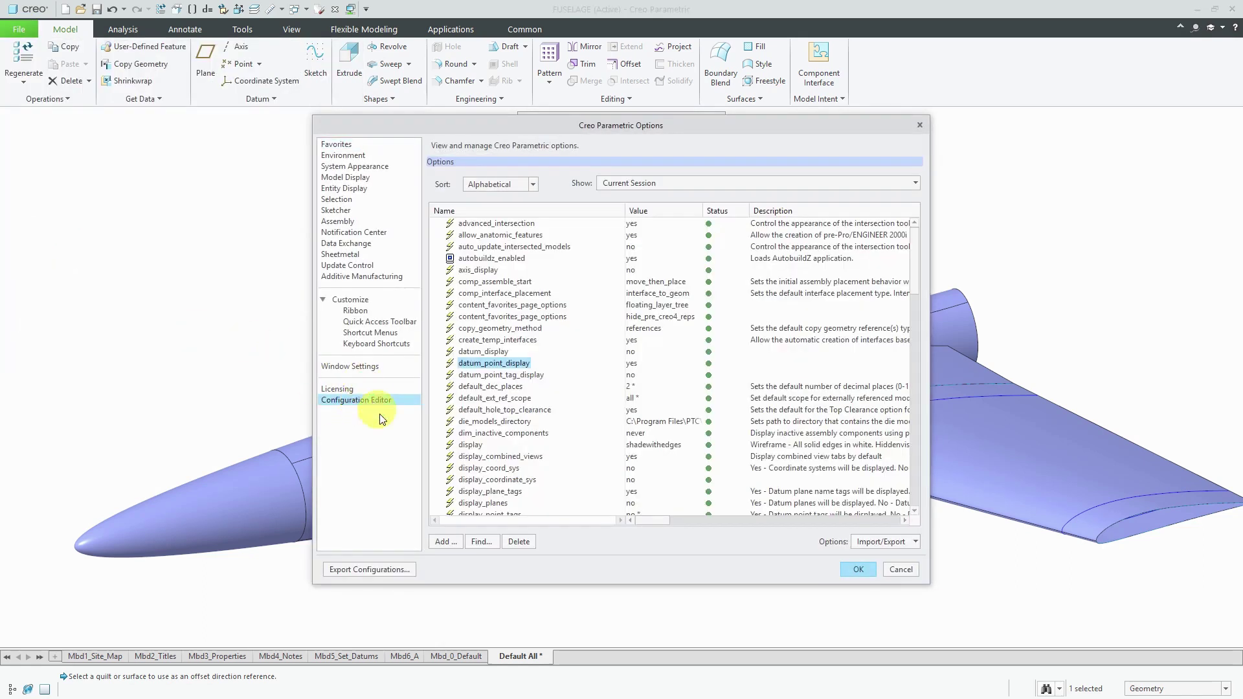
{"action": "left_click", "coordinate": [448, 543]}
{"action": "type", "text": "enab"}
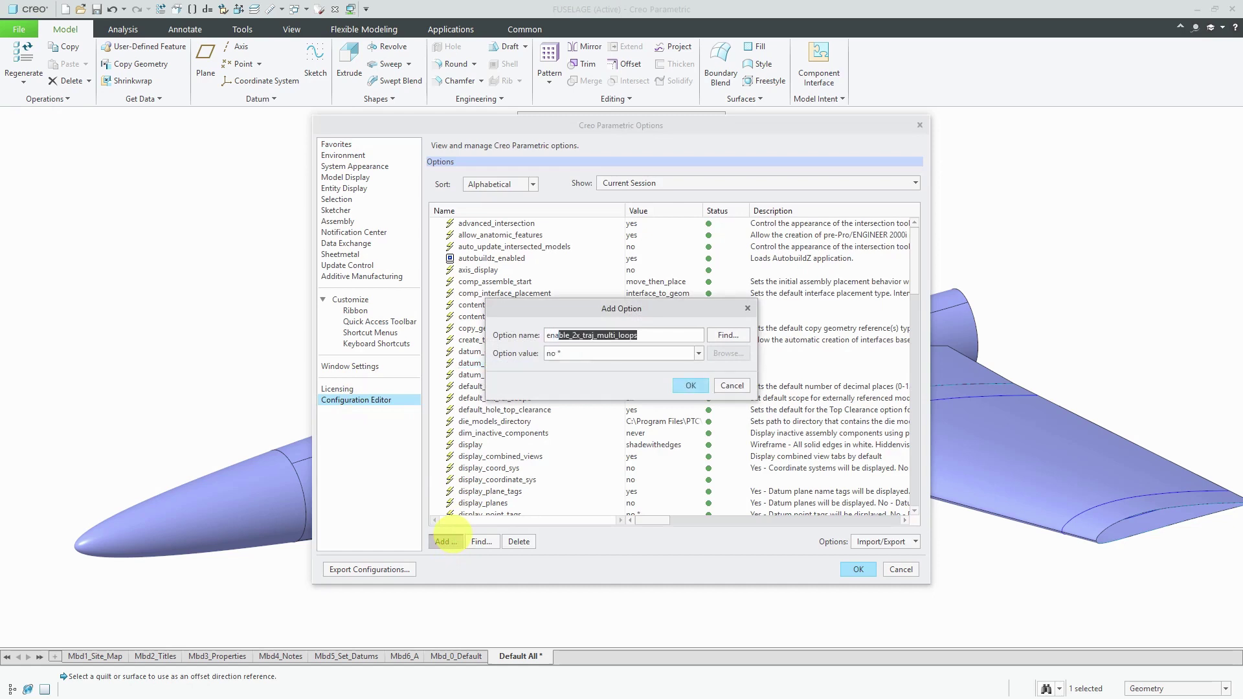
{"action": "type", "text": "le_offset_fan_curve"}
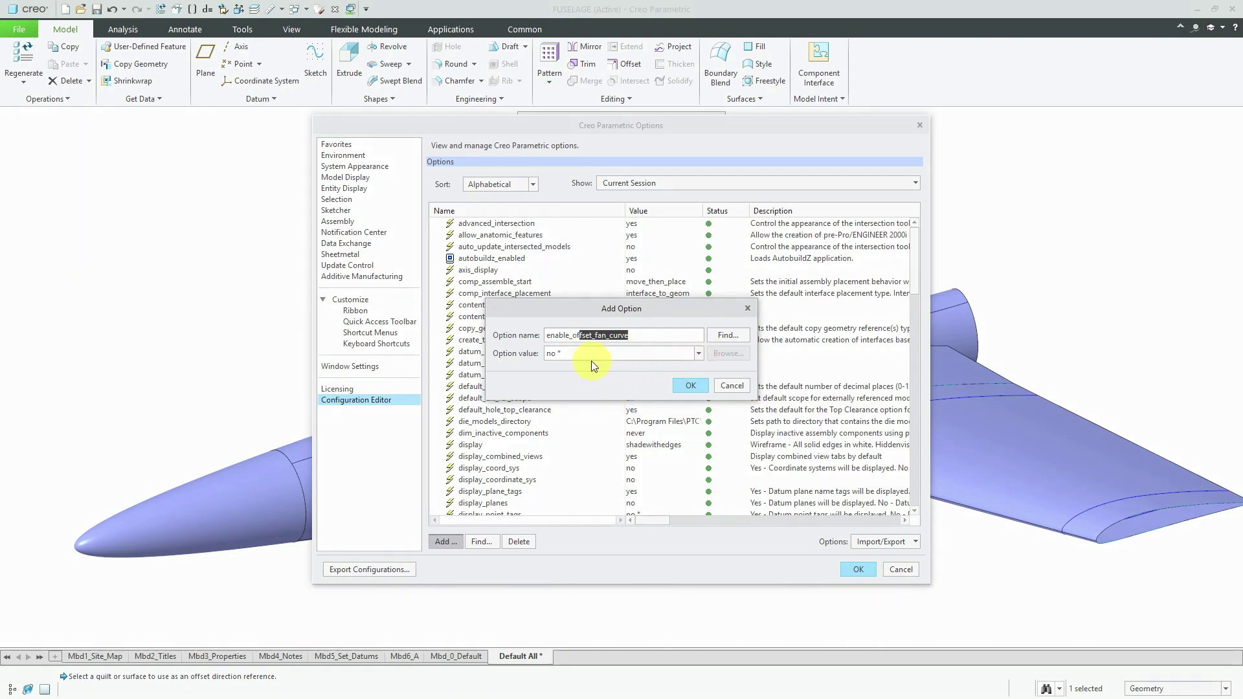
{"action": "left_click", "coordinate": [698, 352]}
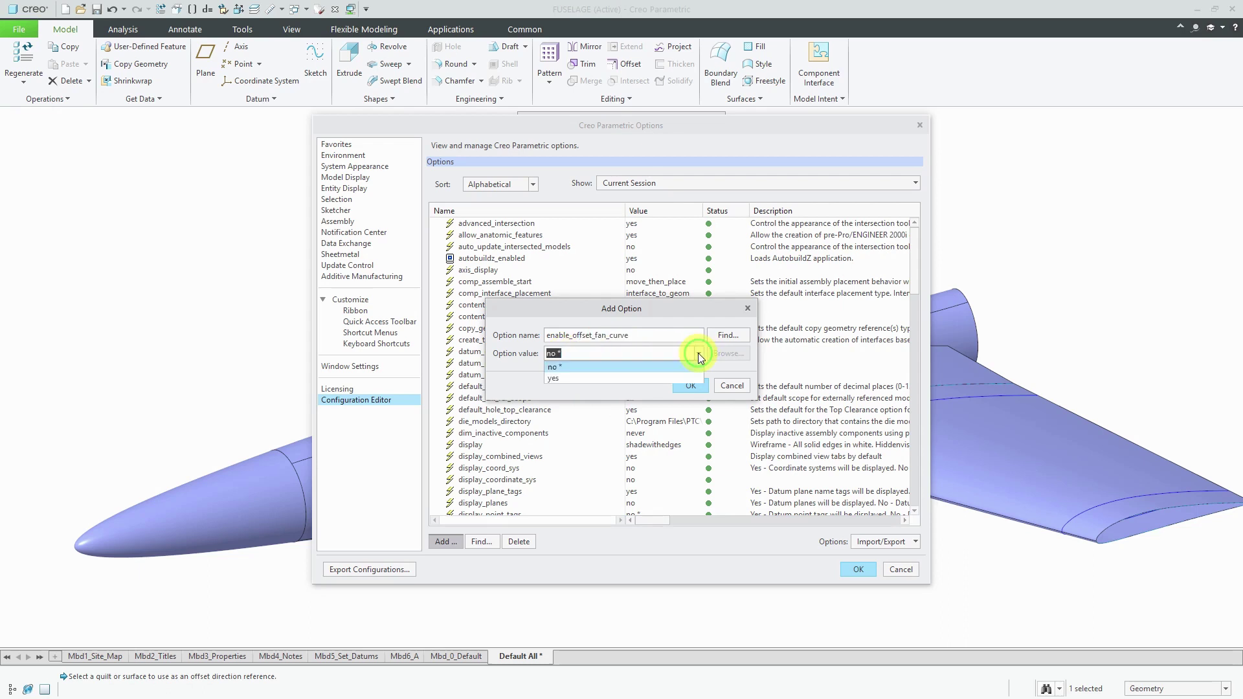
{"action": "left_click", "coordinate": [607, 378]}
{"action": "left_click", "coordinate": [688, 386]}
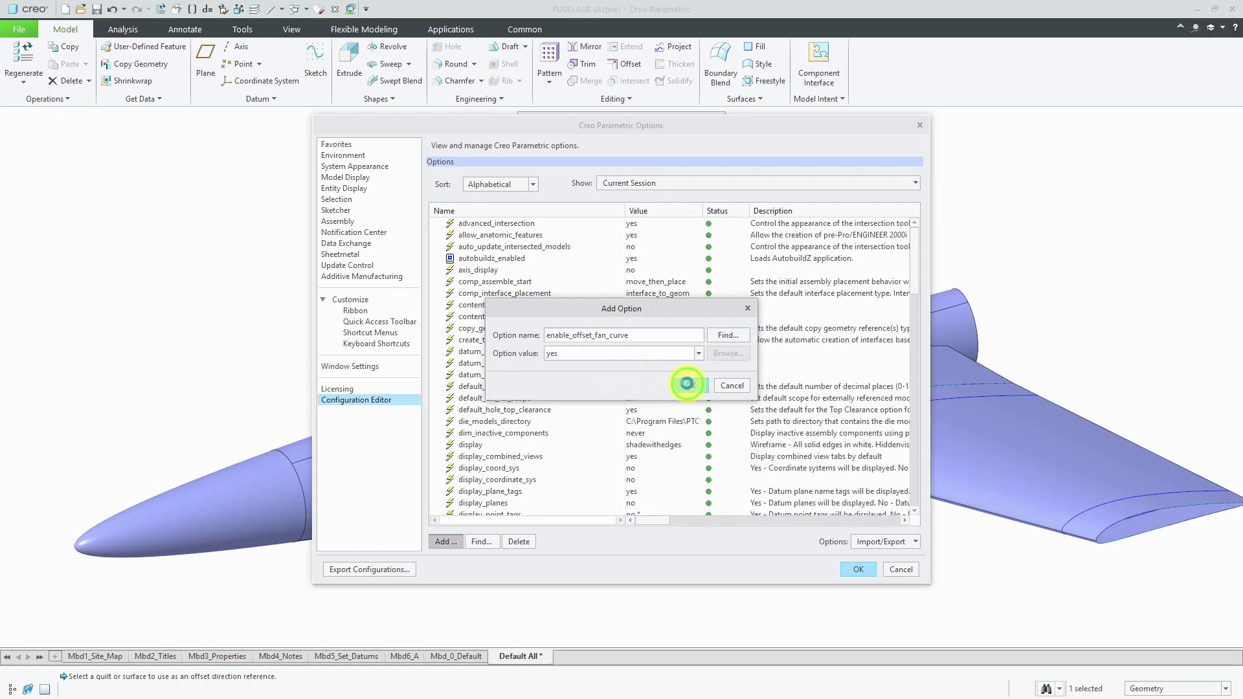
{"action": "left_click", "coordinate": [857, 569]}
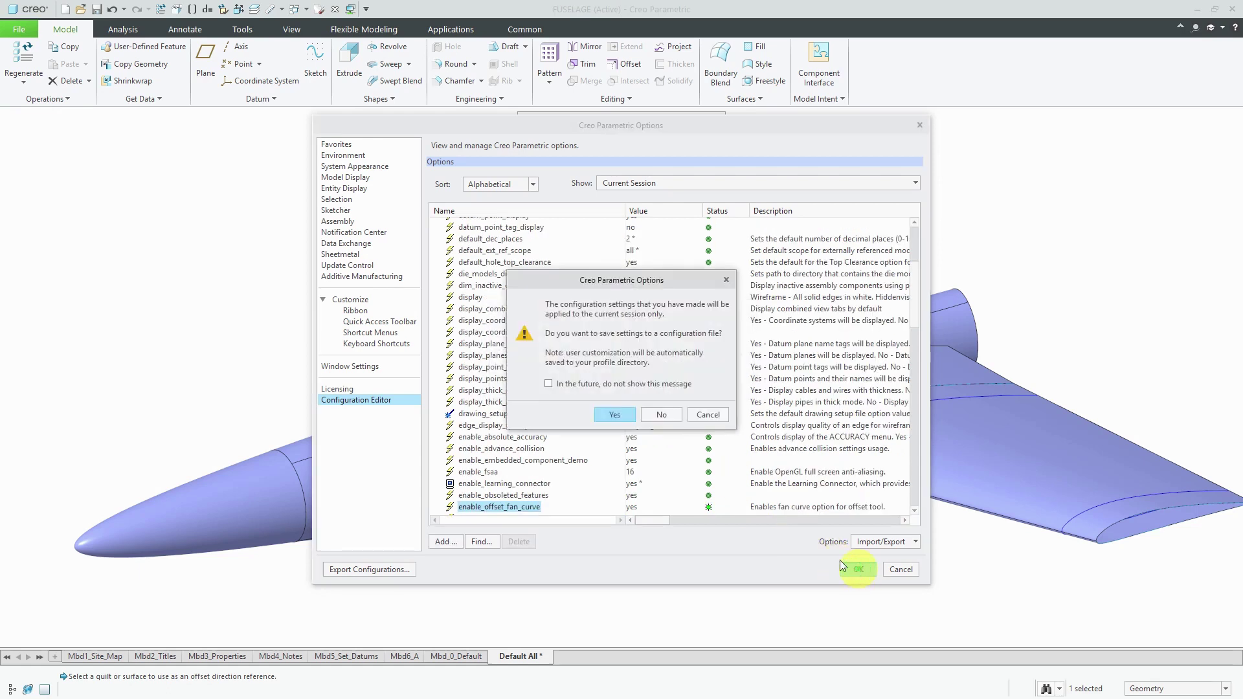
{"action": "left_click", "coordinate": [662, 414]}
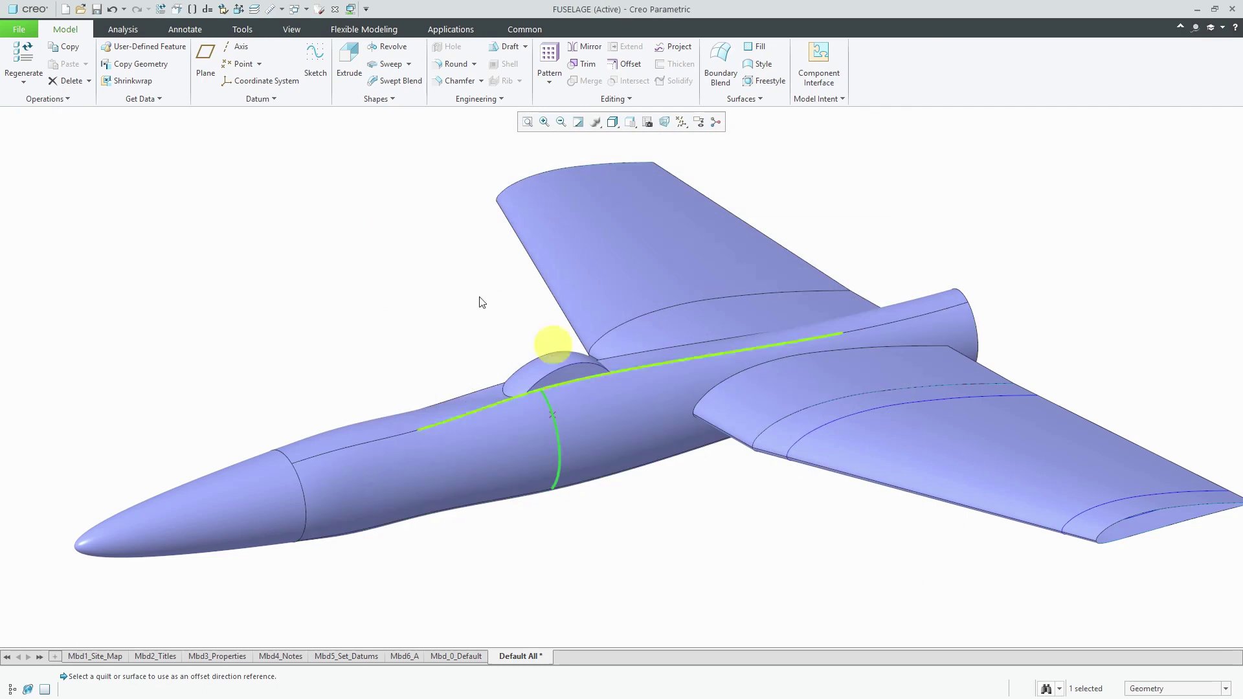
Step: Start an Offset of the section curve on the fuselage's side surface and review the available curve offset types
{"action": "left_click", "coordinate": [379, 244]}
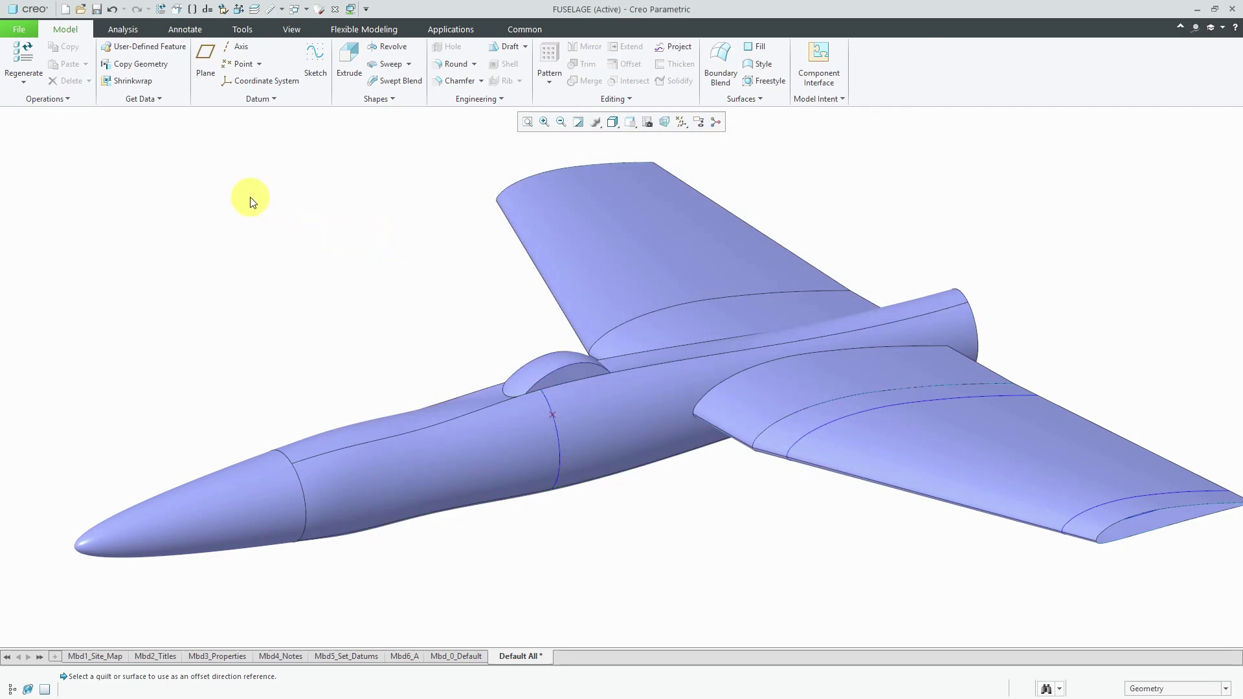
{"action": "left_click", "coordinate": [560, 452]}
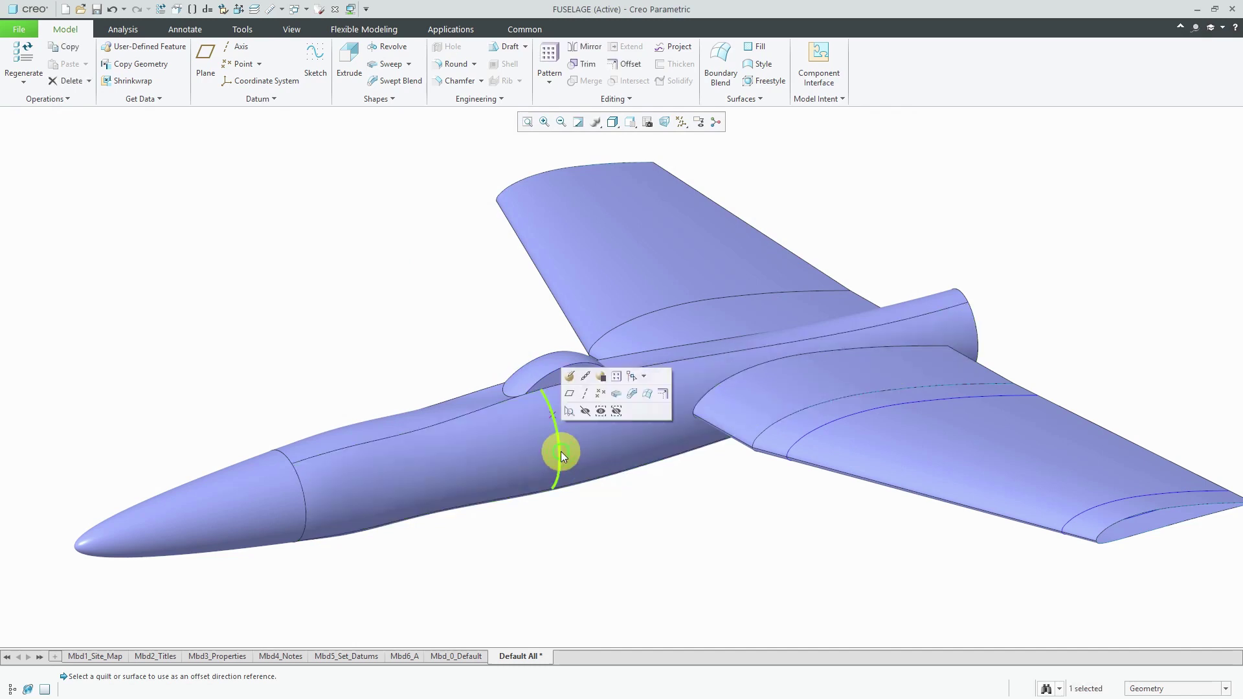
{"action": "left_click", "coordinate": [631, 63]}
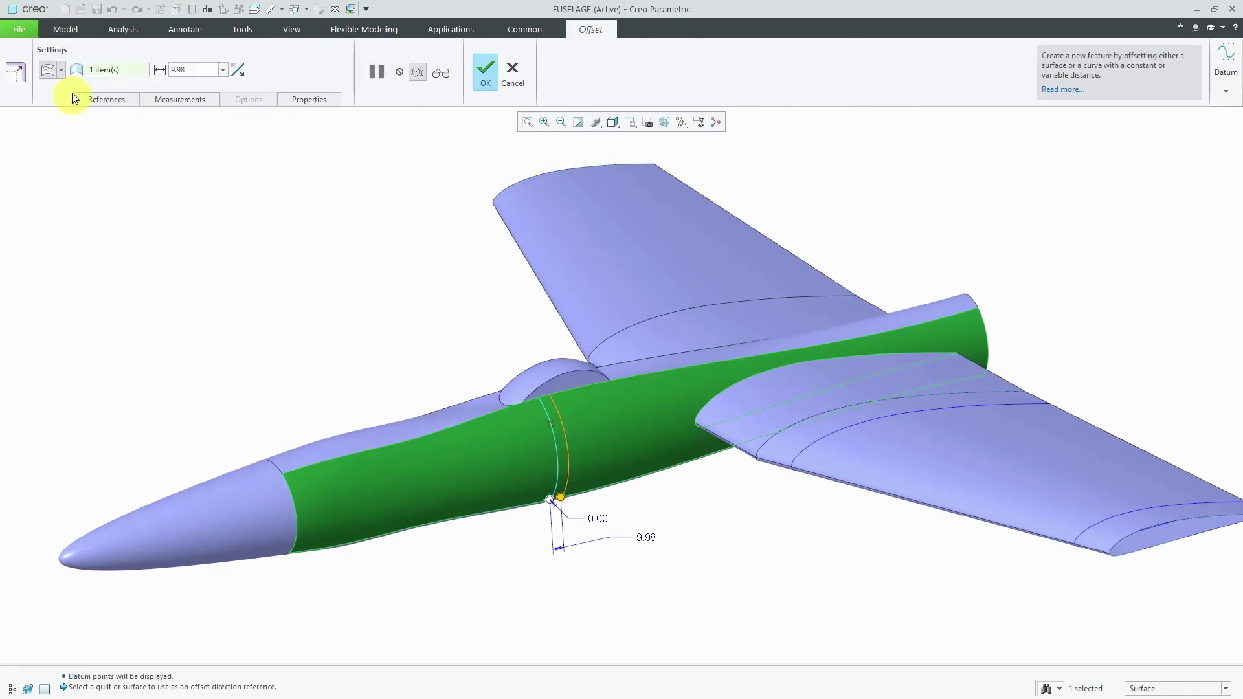
{"action": "left_click", "coordinate": [61, 71]}
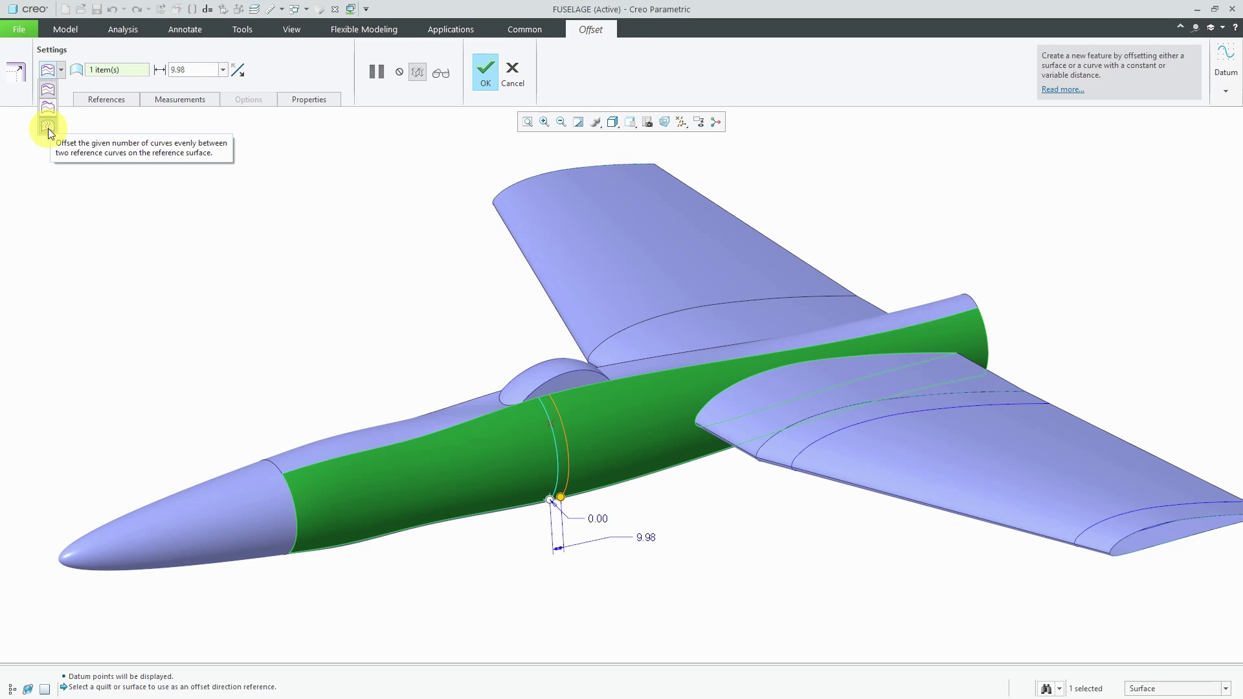
{"action": "left_click", "coordinate": [258, 205]}
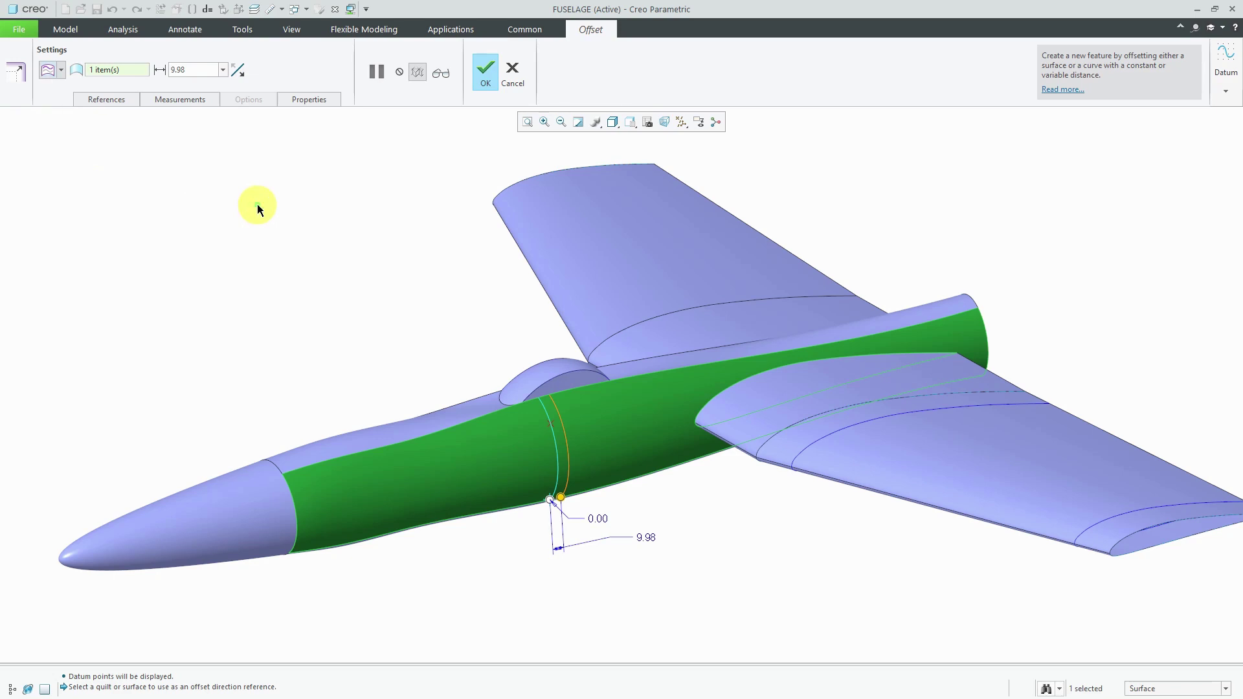
Step: Set the curve's offset distance to 40 toward the tail, and try flipping the offset direction and back
{"action": "middle_click_drag", "start_coordinate": [654, 575], "coordinate": [557, 492]}
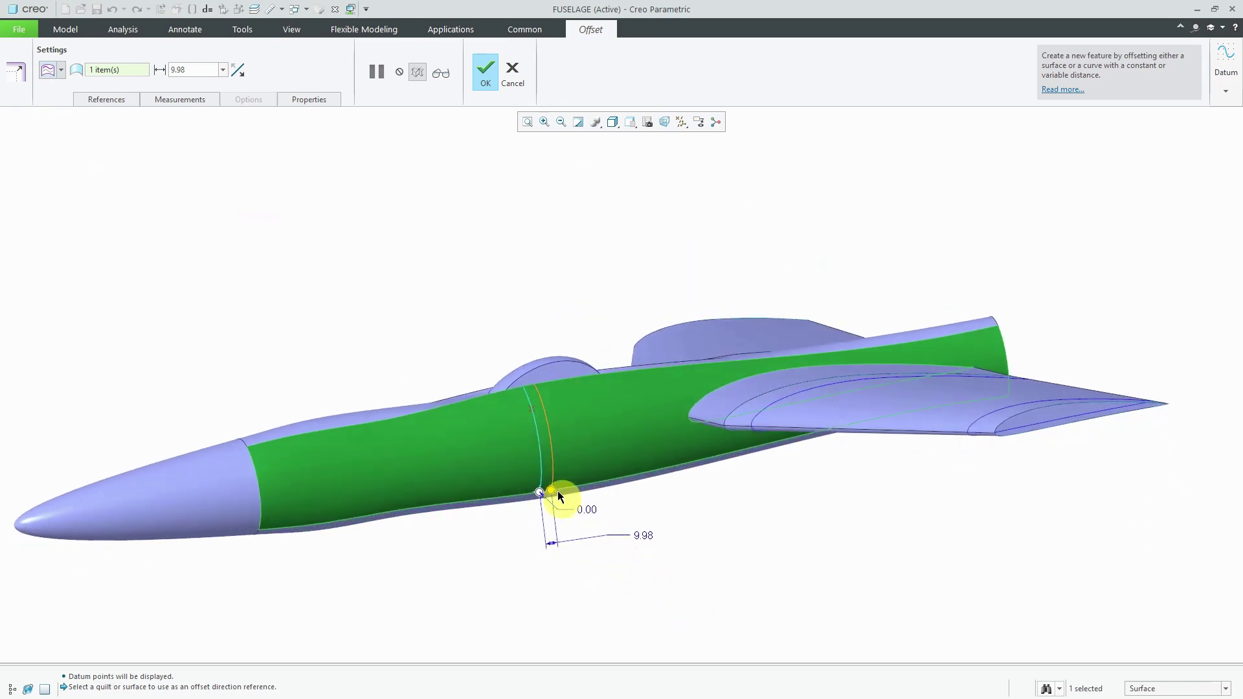
{"action": "scroll", "coordinate": [556, 489], "scroll_direction": "up", "scroll_amount": 4}
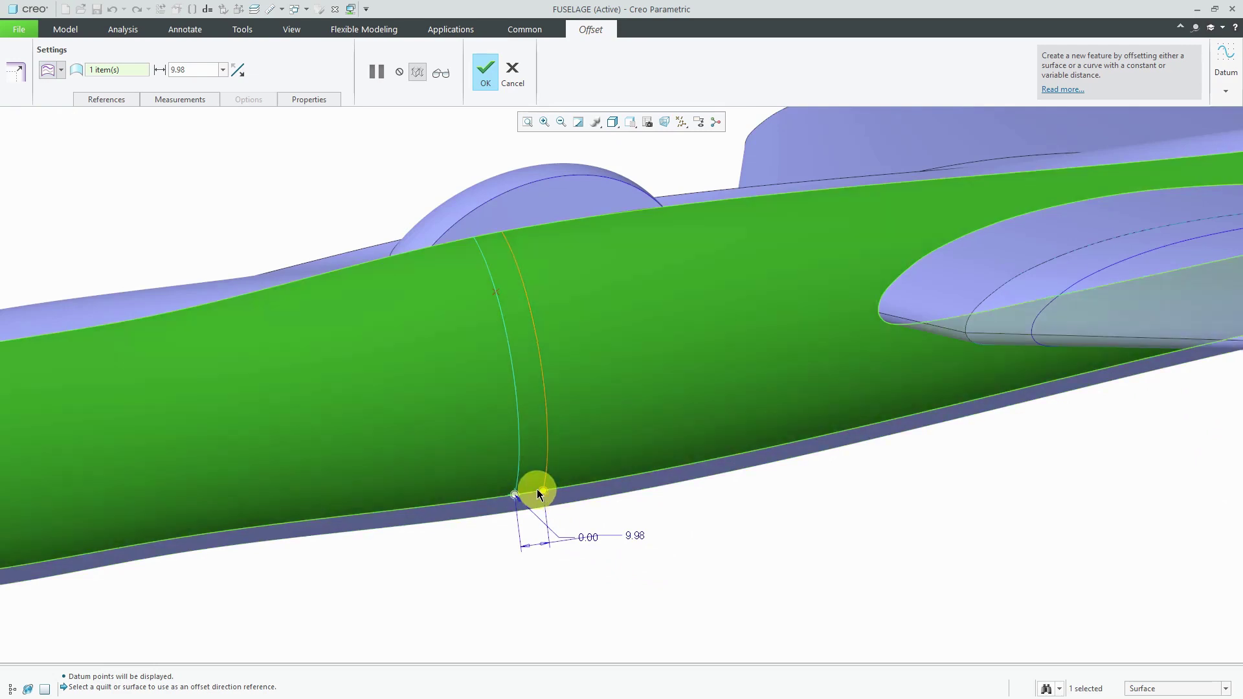
{"action": "left_click_drag", "start_coordinate": [565, 490], "coordinate": [616, 479]}
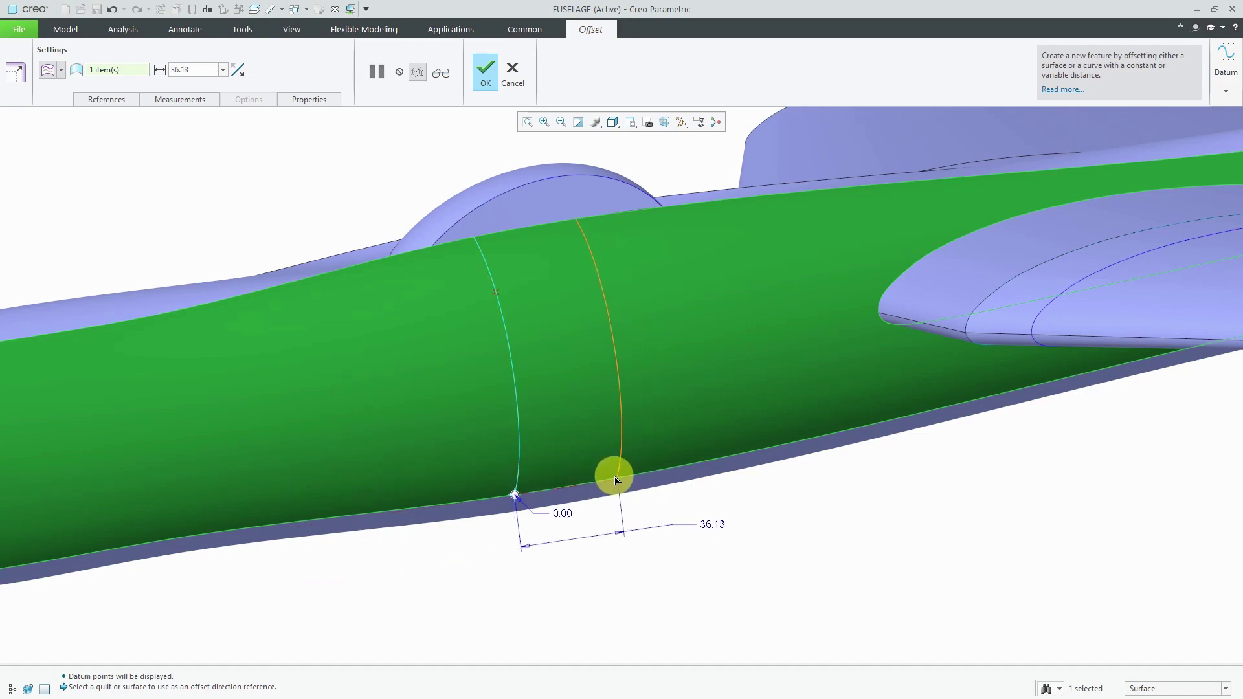
{"action": "double_click", "coordinate": [714, 526]}
{"action": "type", "text": "40"}
{"action": "key", "text": "Return"}
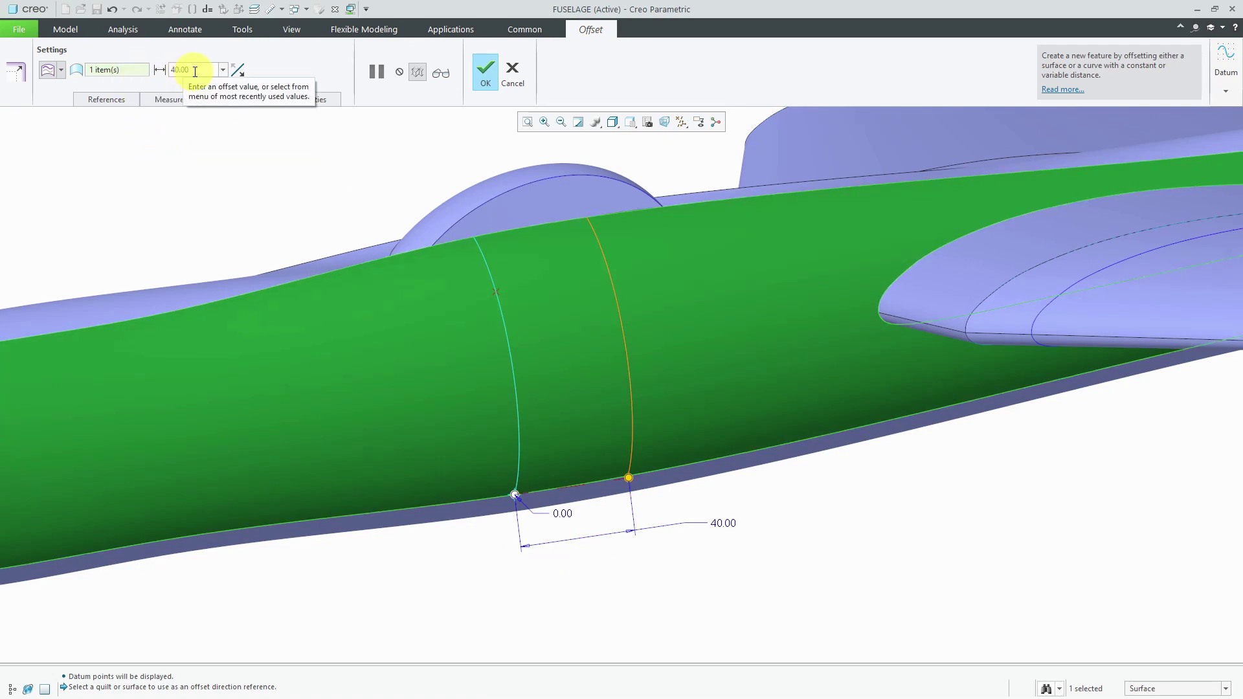
{"action": "left_click", "coordinate": [240, 71]}
{"action": "left_click", "coordinate": [241, 71]}
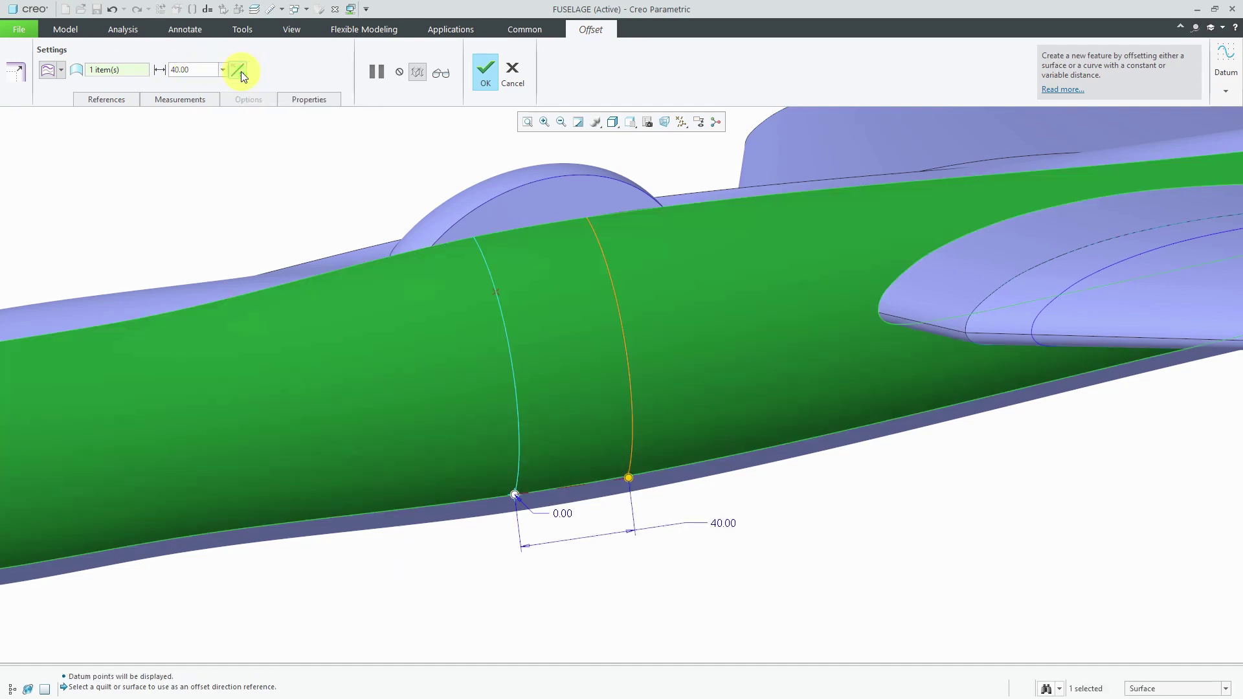
Step: Examine the offset's references for the curve chain and the reference quilt
{"action": "left_click", "coordinate": [117, 101]}
{"action": "left_click", "coordinate": [155, 133]}
{"action": "left_click", "coordinate": [132, 142]}
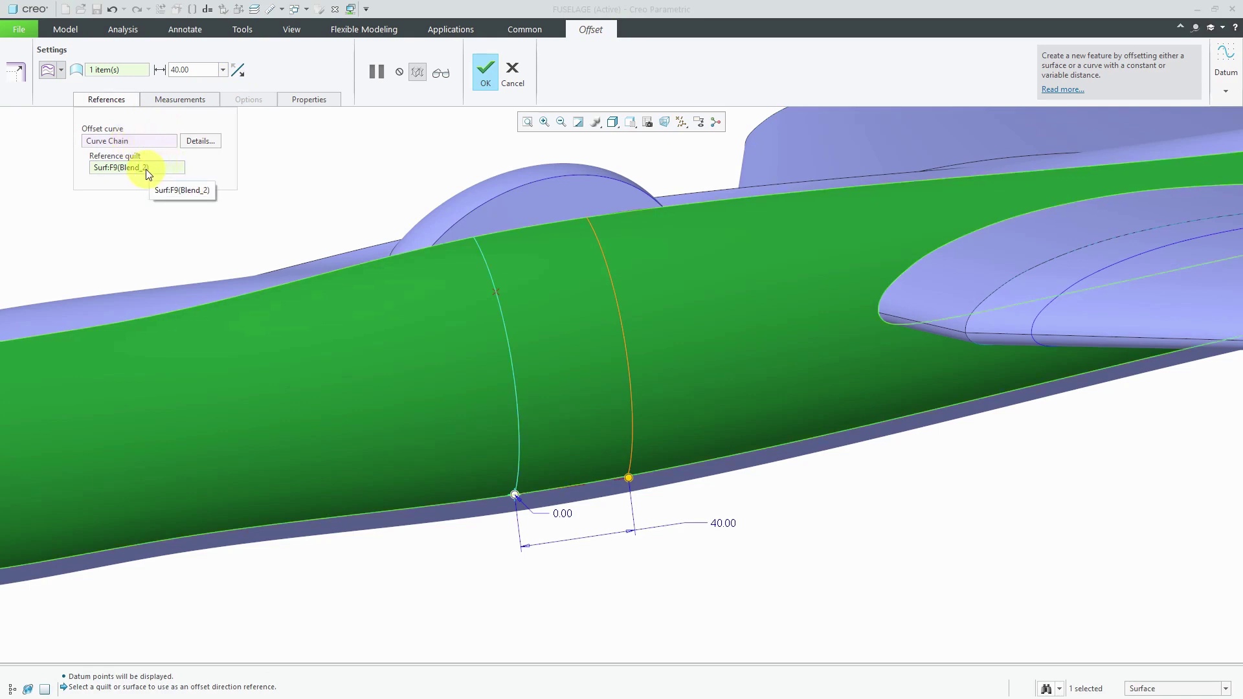
Step: Add a second measurement point at the upper end of the curve (location 1.00) with an offset distance of 20
{"action": "left_click", "coordinate": [169, 102]}
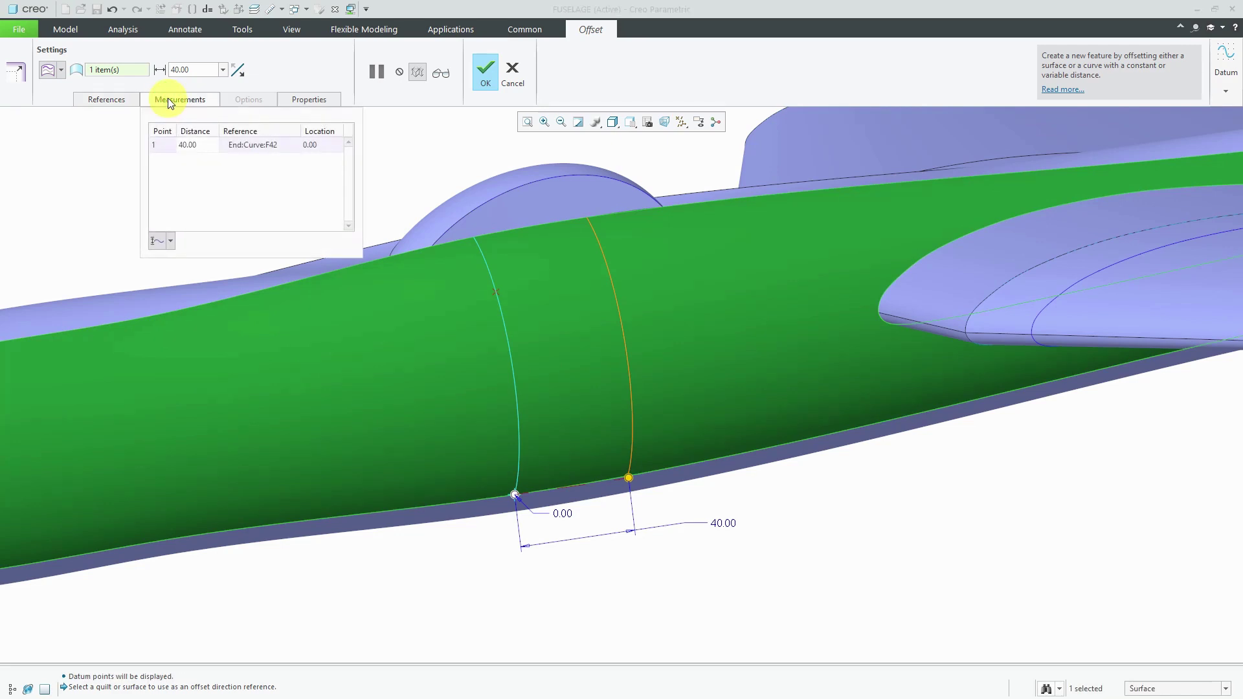
{"action": "left_click", "coordinate": [171, 151]}
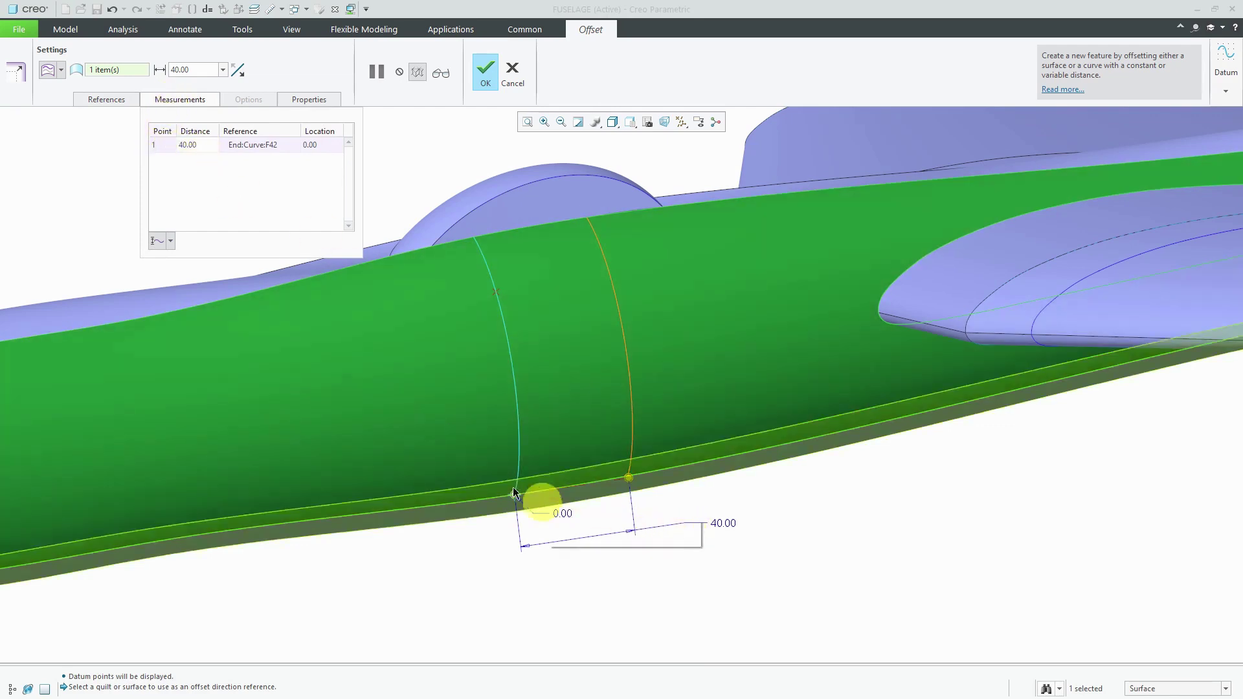
{"action": "right_click", "coordinate": [217, 179]}
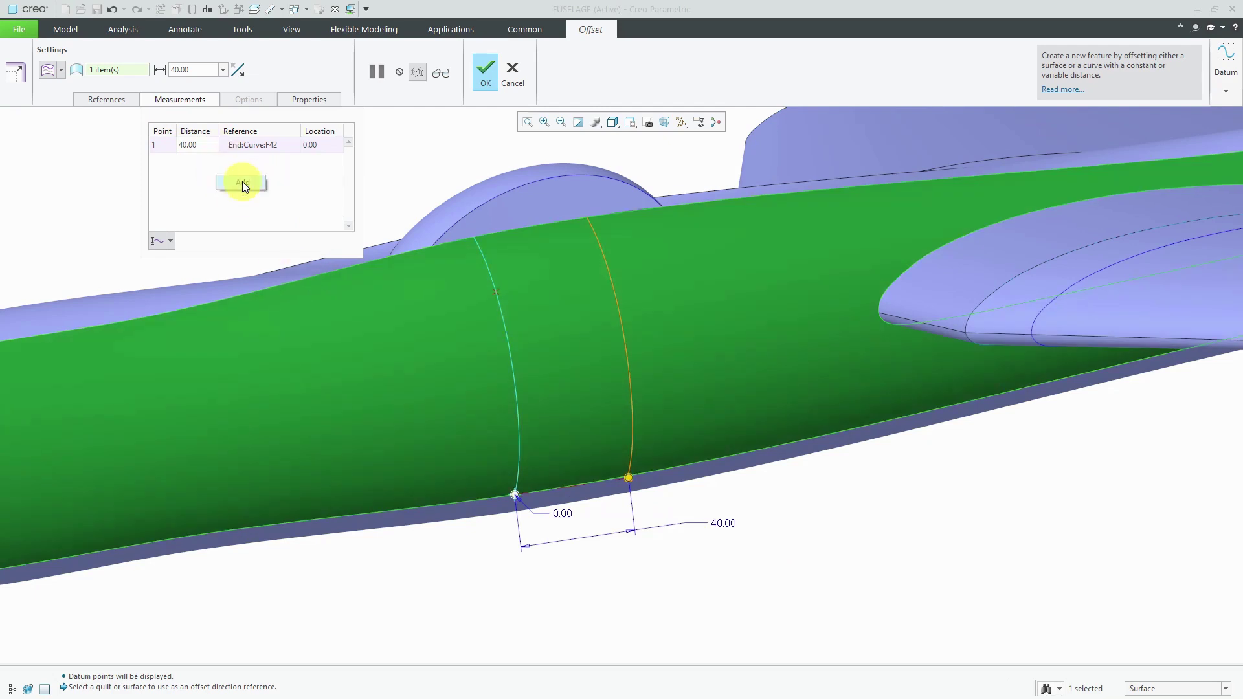
{"action": "left_click", "coordinate": [243, 183]}
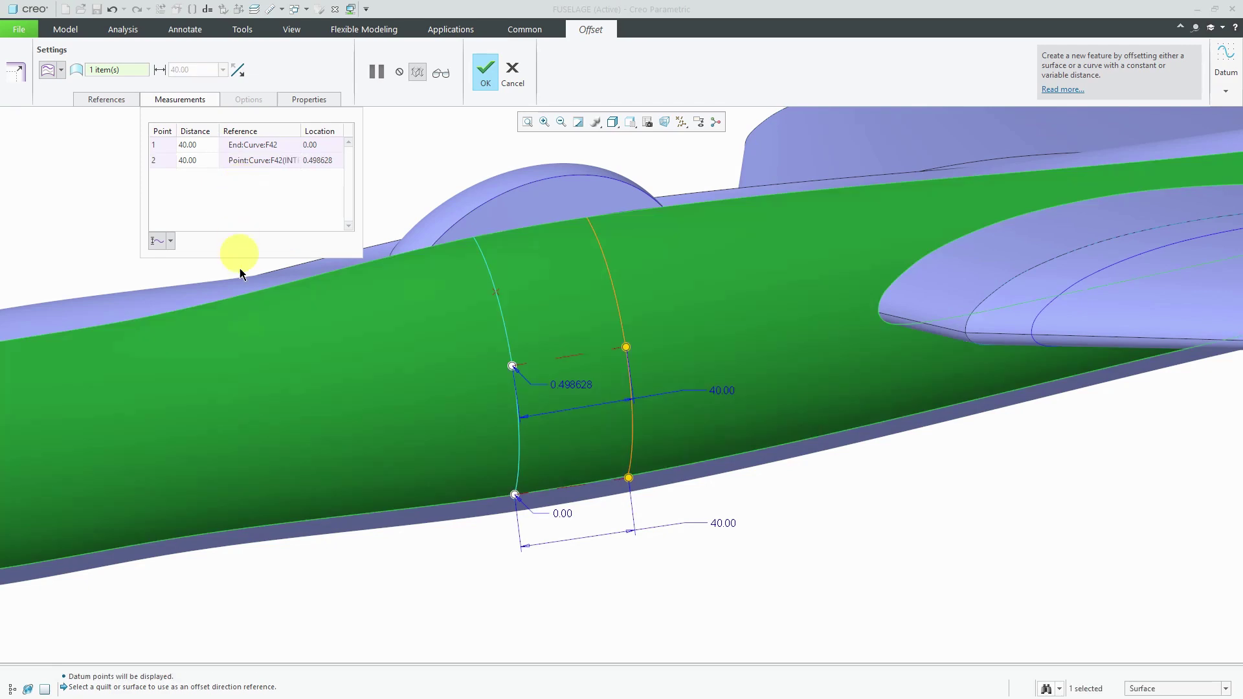
{"action": "left_click_drag", "start_coordinate": [518, 367], "coordinate": [476, 238]}
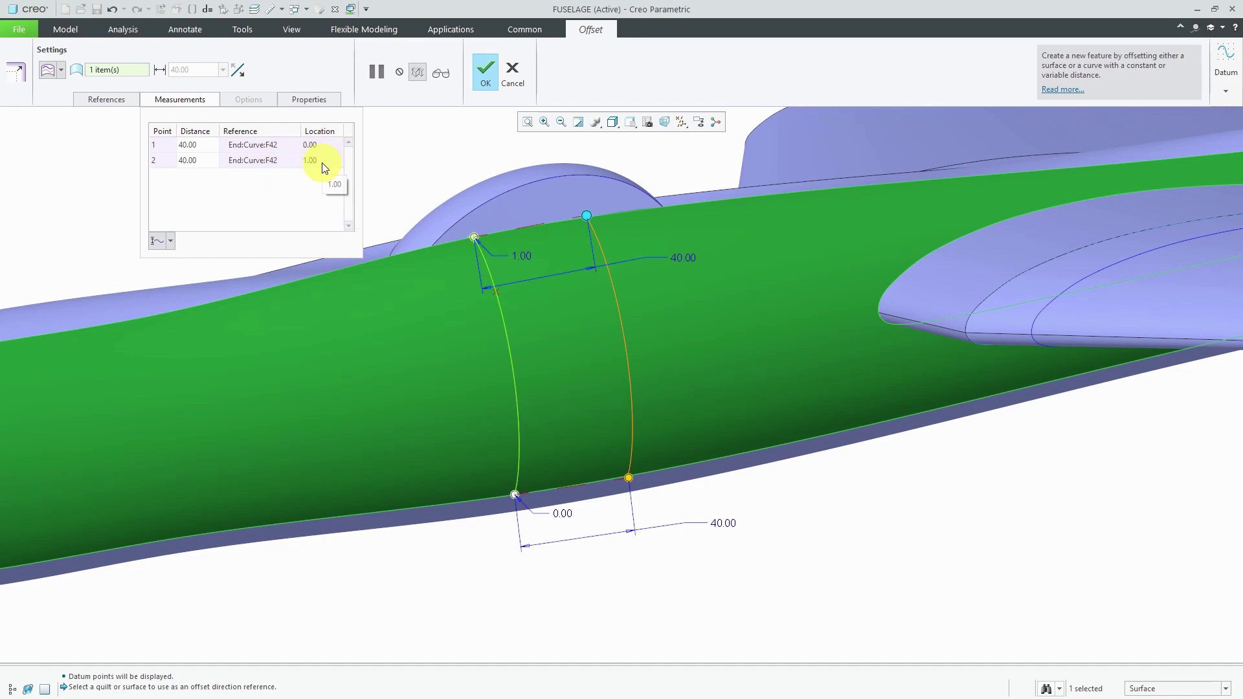
{"action": "double_click", "coordinate": [207, 160]}
{"action": "type", "text": "20"}
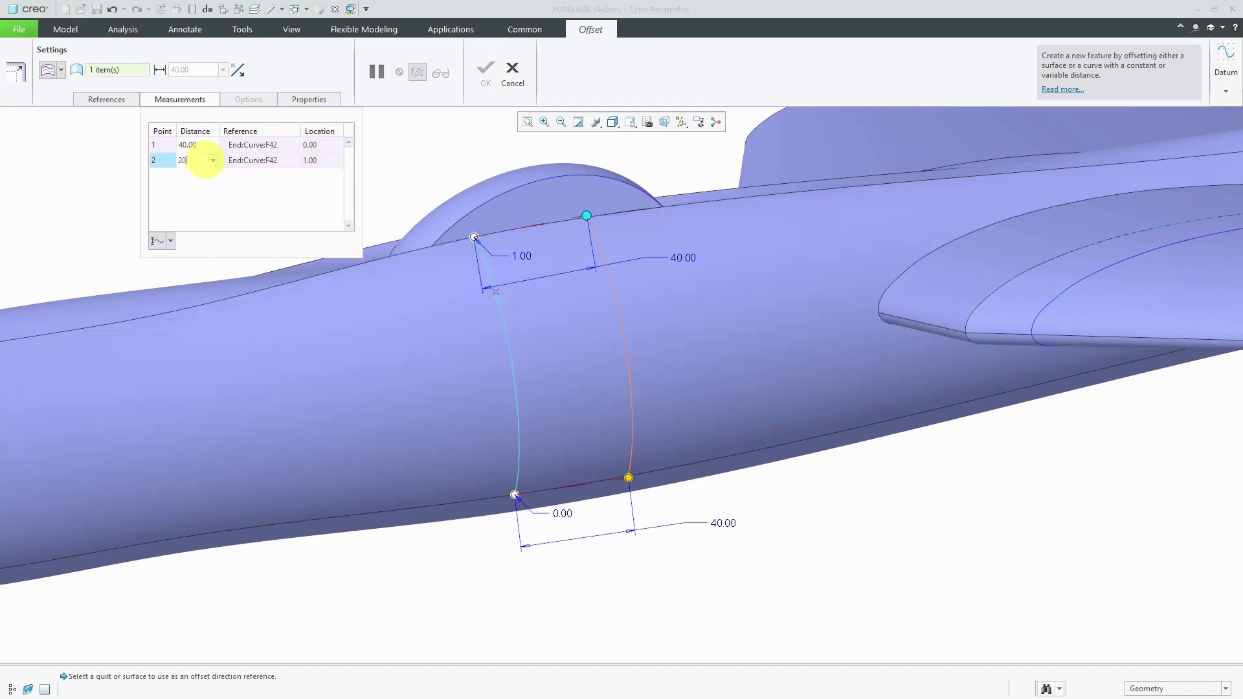
{"action": "key", "text": "Return"}
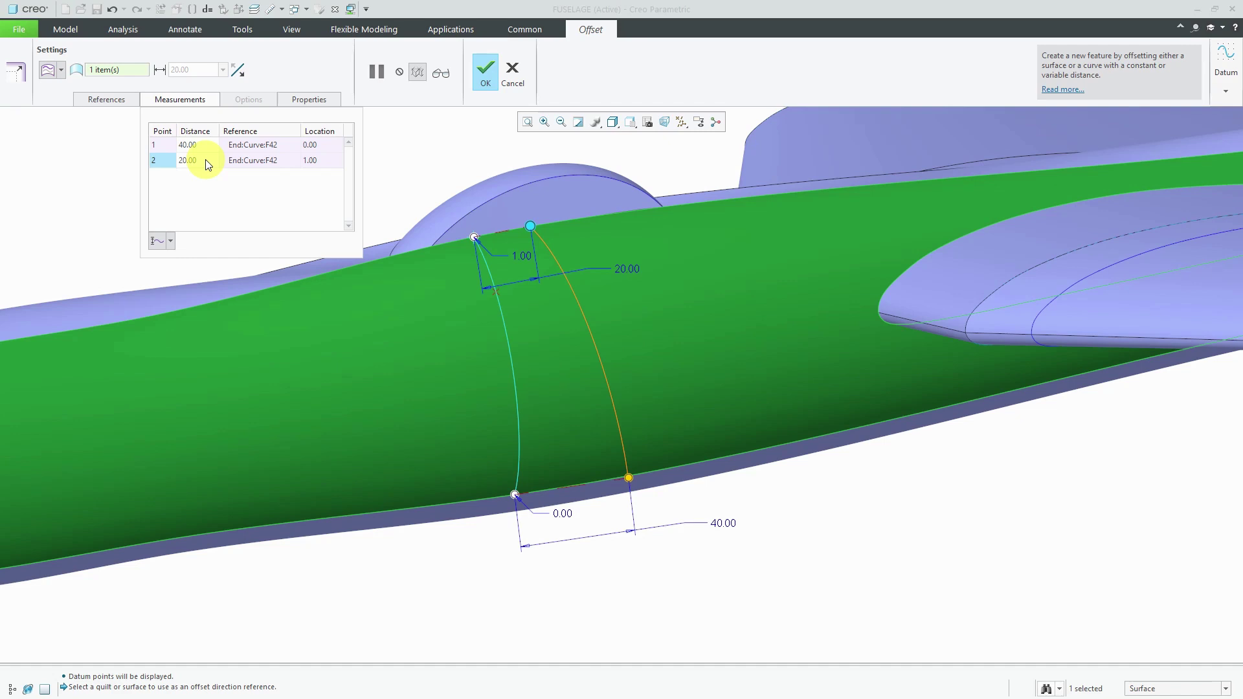
Step: Add a third measurement point at location 0.50 with an offset of 50, plus a fourth between it and the curve's upper end
{"action": "right_click", "coordinate": [205, 201]}
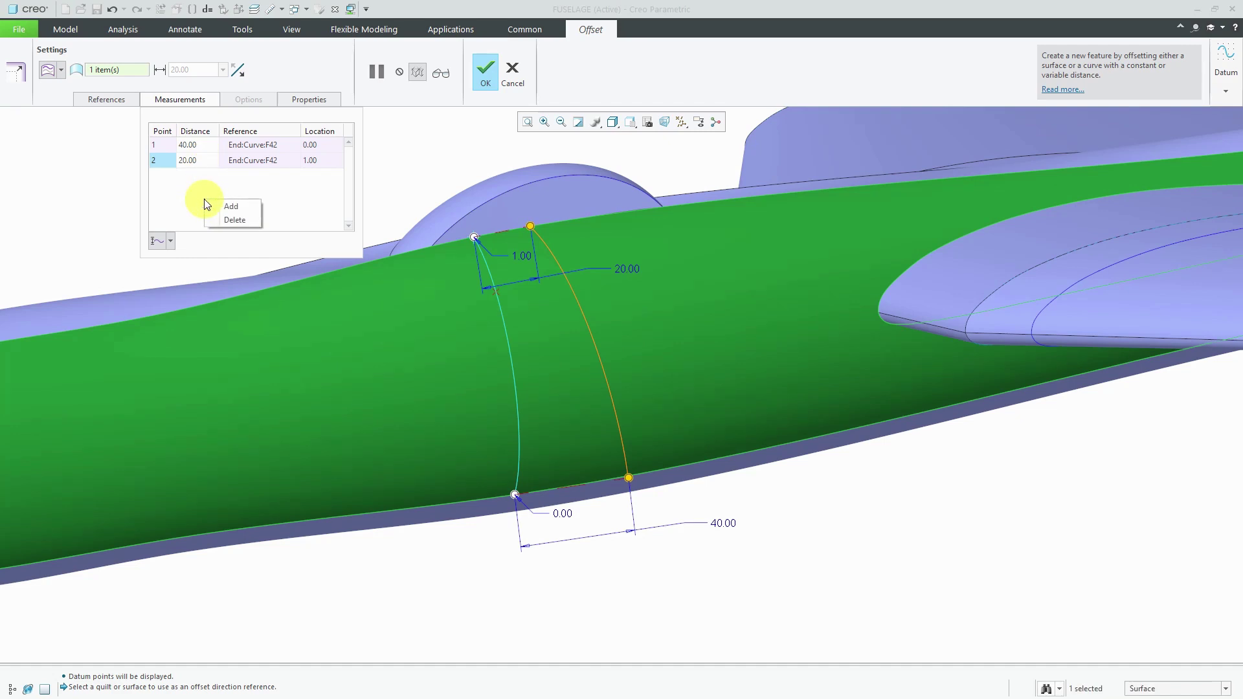
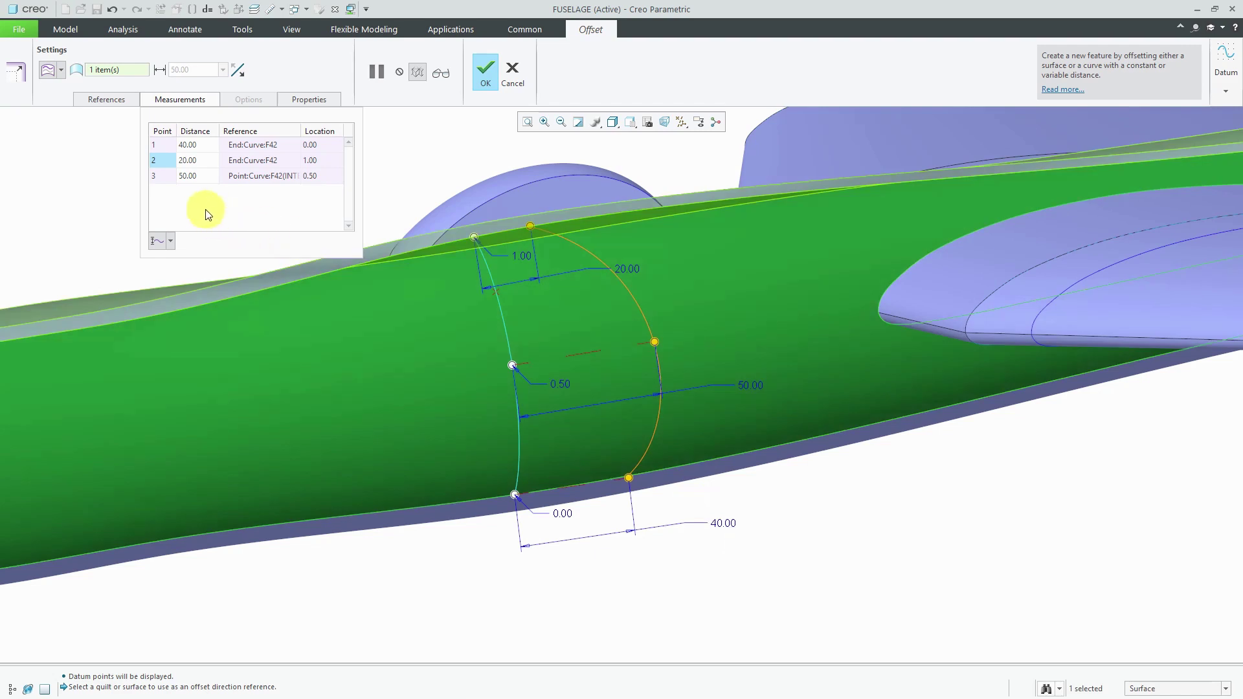
{"action": "left_click", "coordinate": [233, 215]}
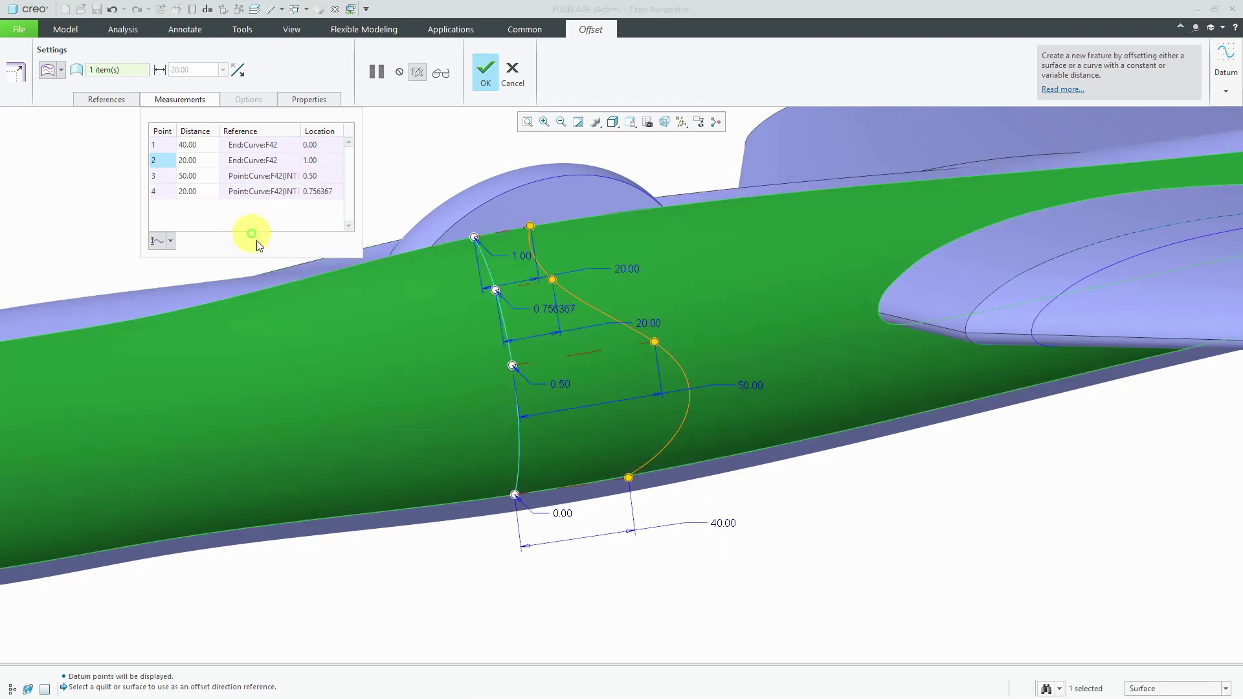
Step: Slide the fourth measurement point down to location 0.70 on the curve, and replace its reference with datum point PNT0
{"action": "scroll", "coordinate": [491, 288], "scroll_direction": "down", "scroll_amount": 5}
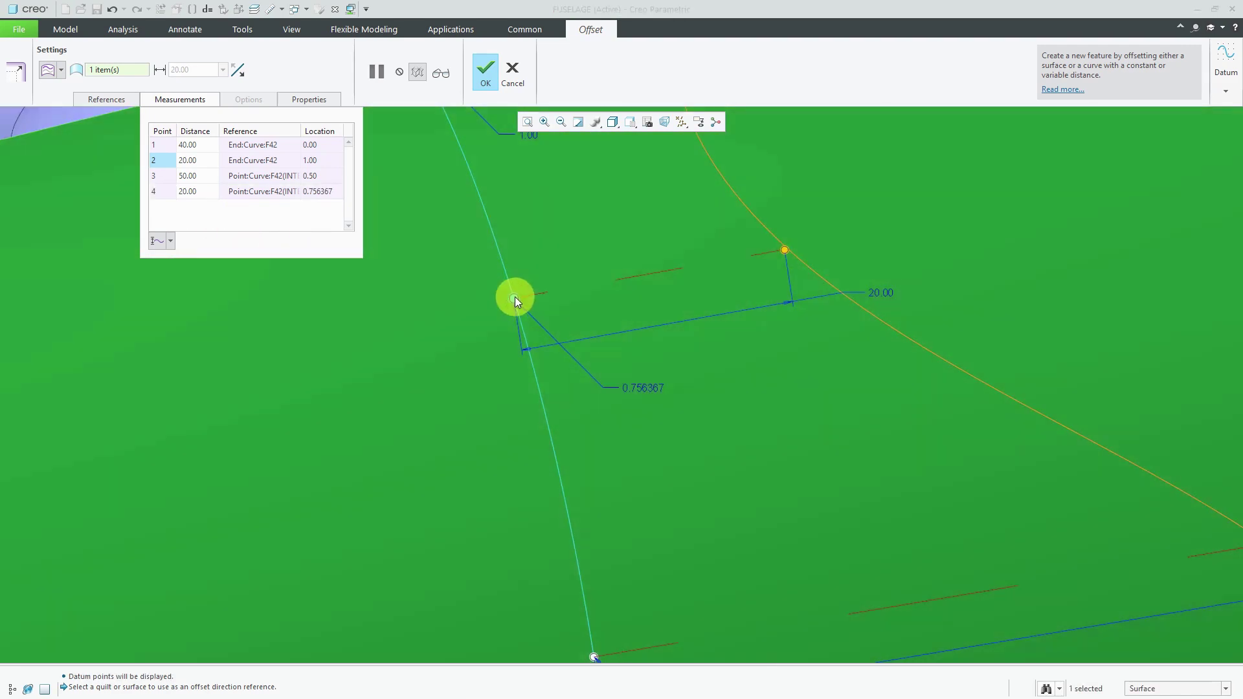
{"action": "left_click_drag", "start_coordinate": [516, 297], "coordinate": [536, 385]}
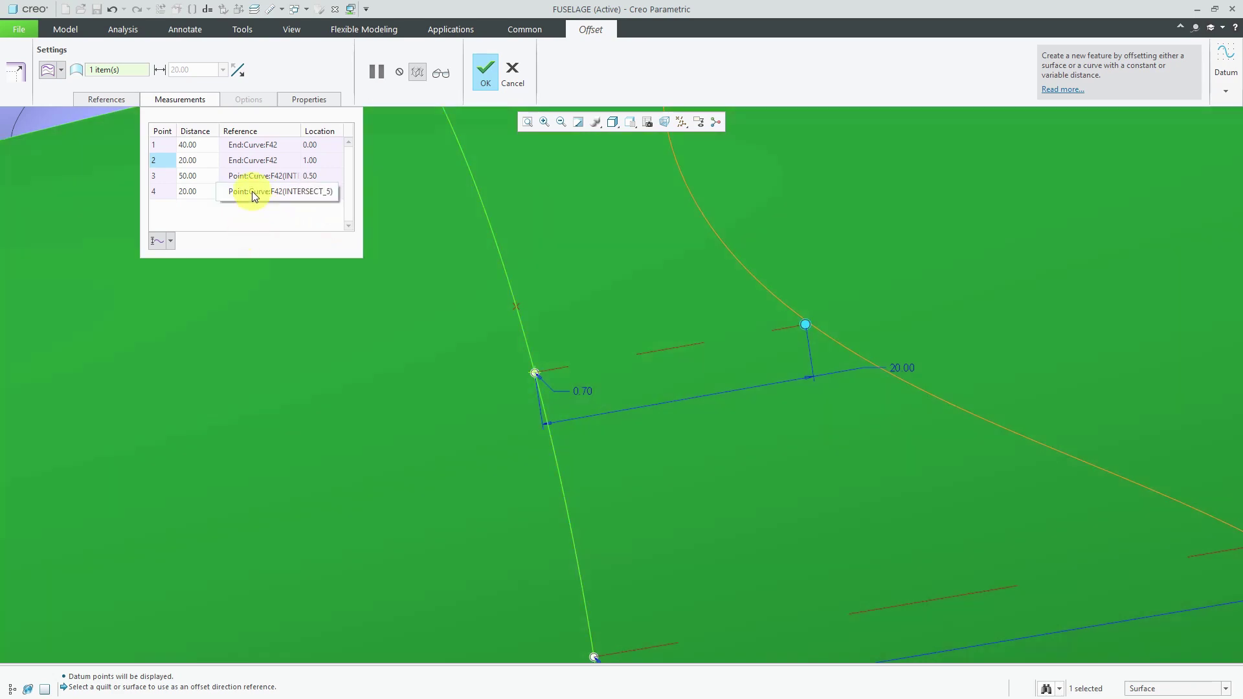
{"action": "left_click", "coordinate": [252, 192]}
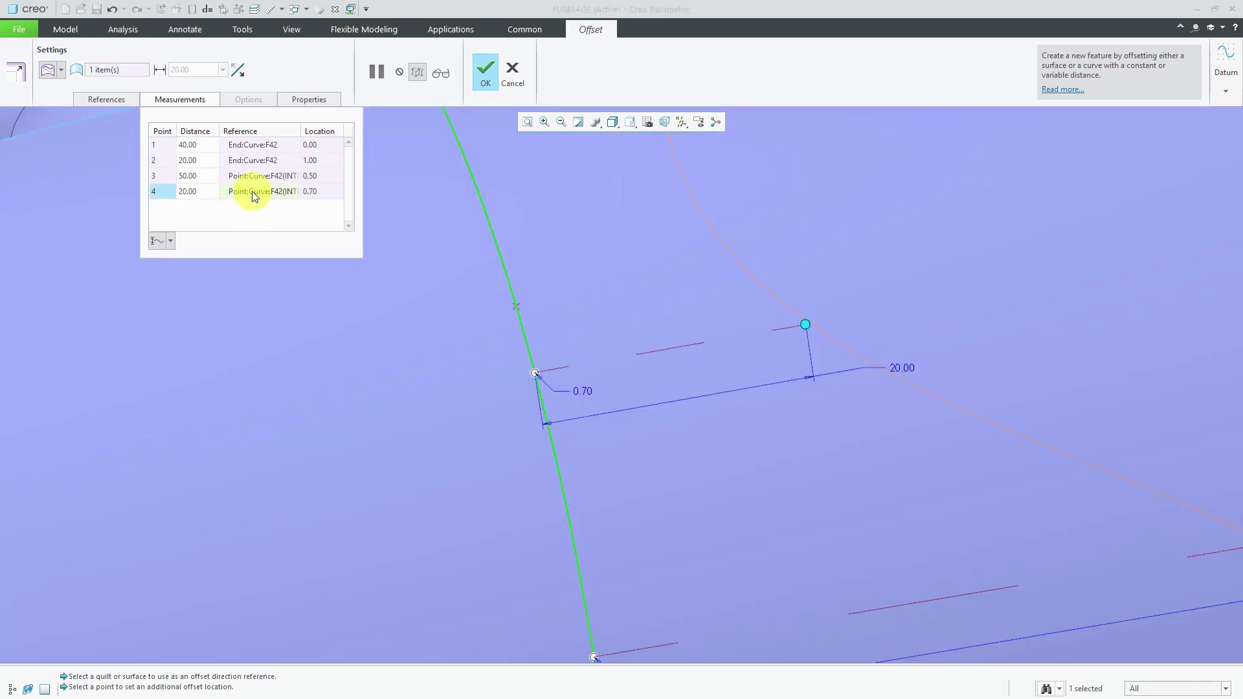
{"action": "left_click", "coordinate": [517, 307]}
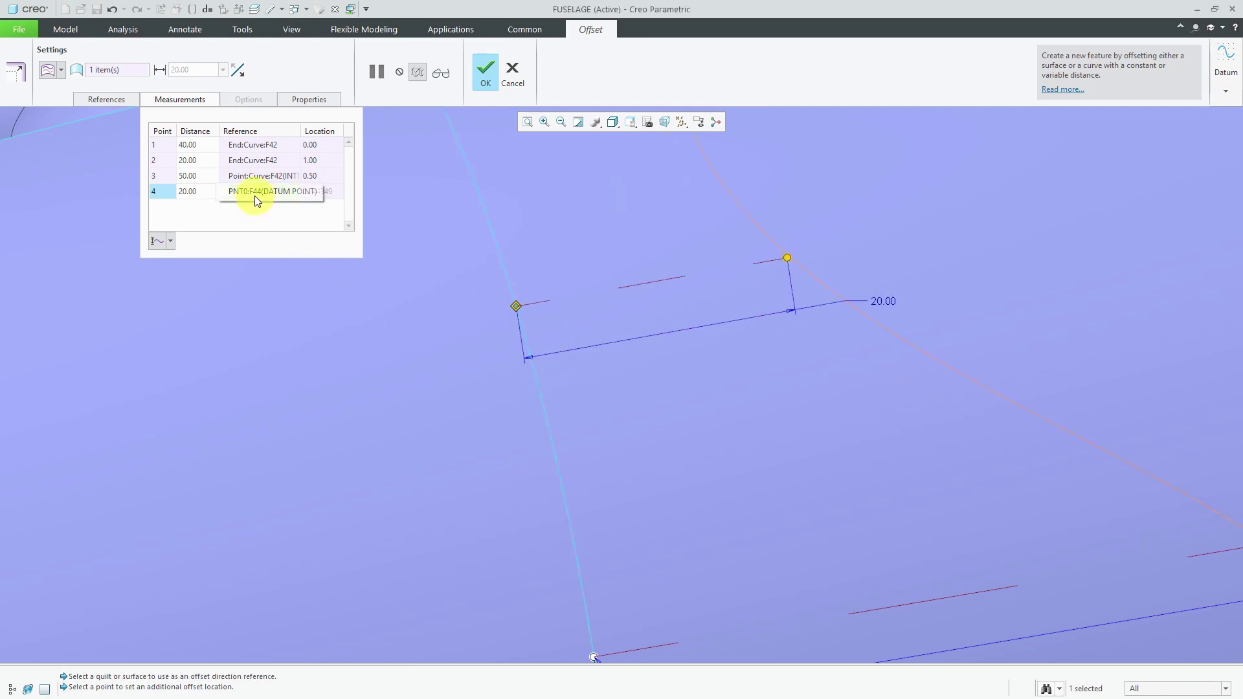
Step: Set the offset distance at the fourth measurement point to 10 and complete the variable offset curve
{"action": "scroll", "coordinate": [547, 375], "scroll_direction": "up", "scroll_amount": 5}
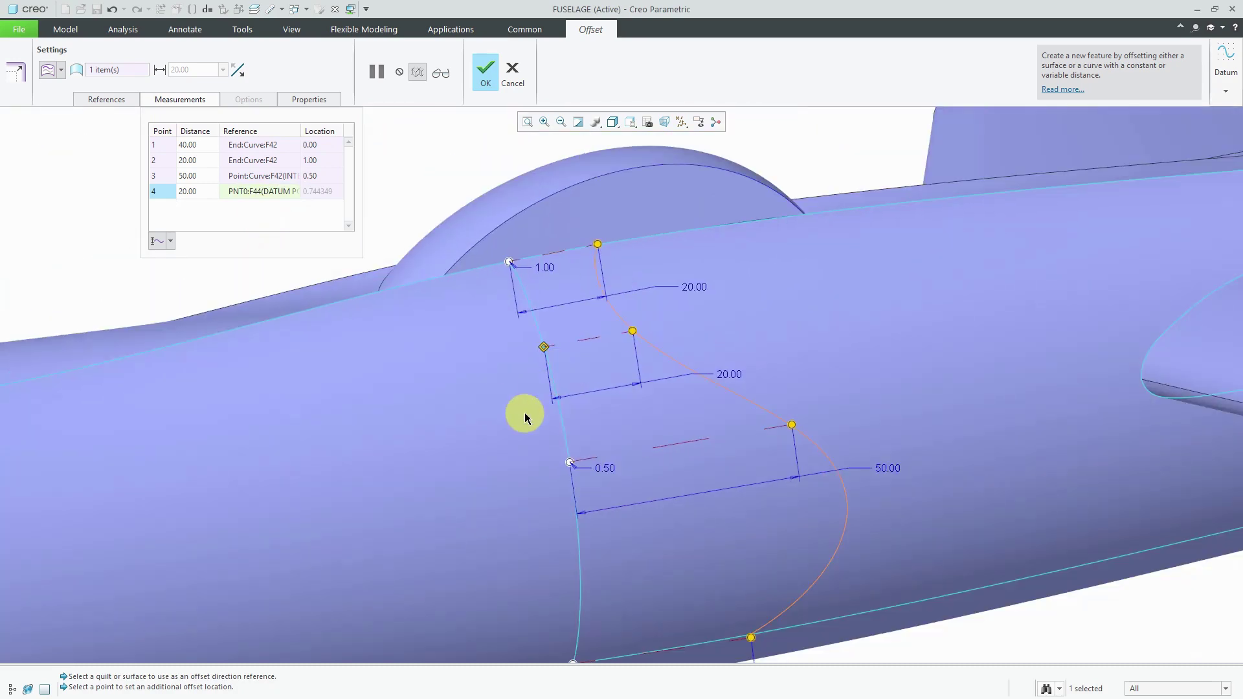
{"action": "left_click_drag", "start_coordinate": [633, 332], "coordinate": [596, 338]}
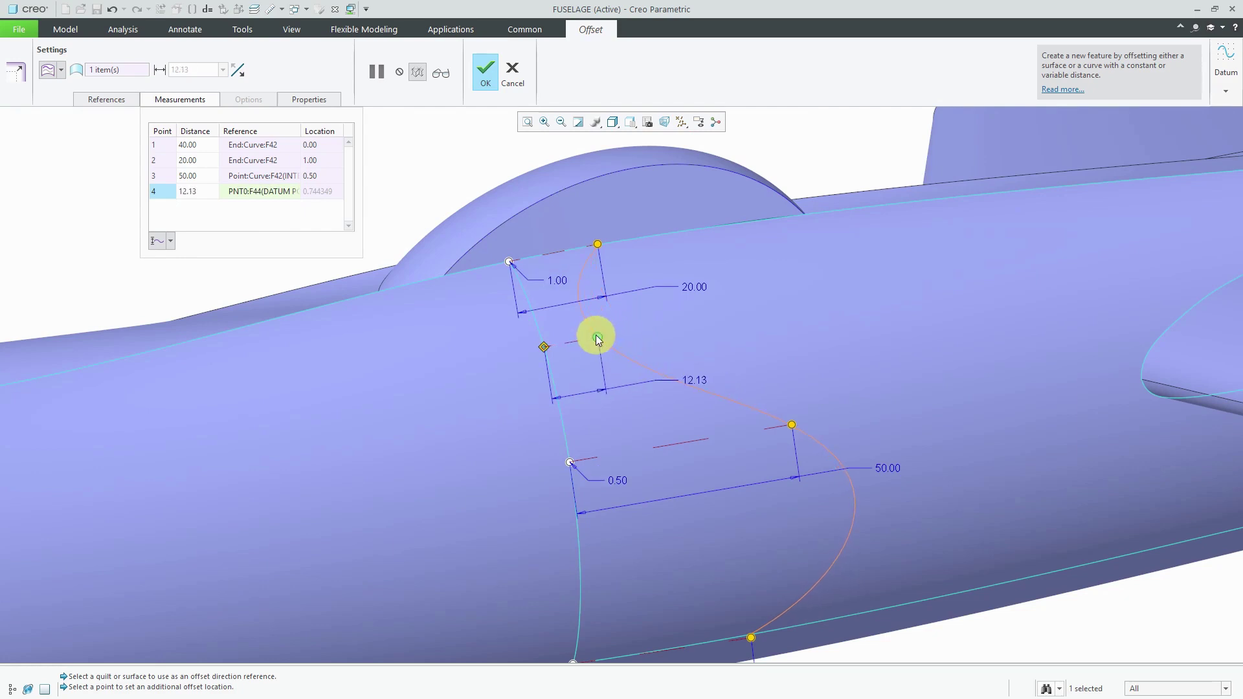
{"action": "double_click", "coordinate": [692, 378]}
{"action": "type", "text": "10"}
{"action": "key", "text": "Return"}
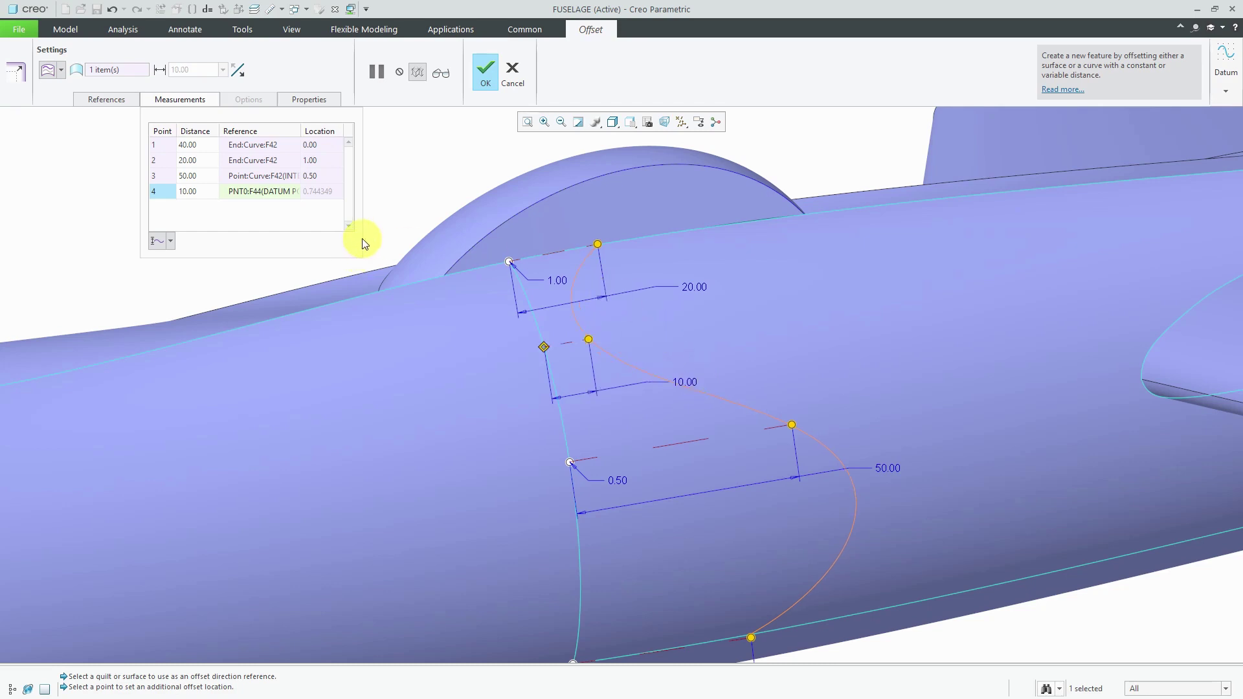
{"action": "left_click", "coordinate": [485, 70]}
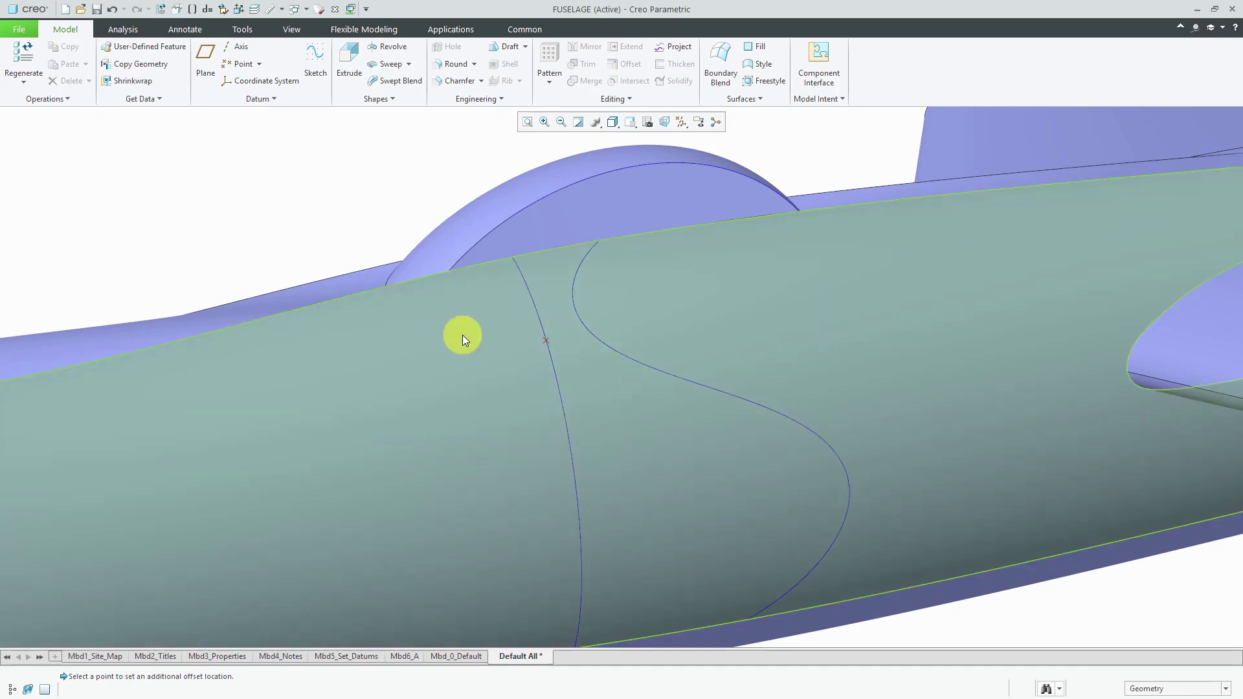
Step: Hide the wavy offset curve and start another Offset of the original section curve
{"action": "left_click", "coordinate": [627, 362]}
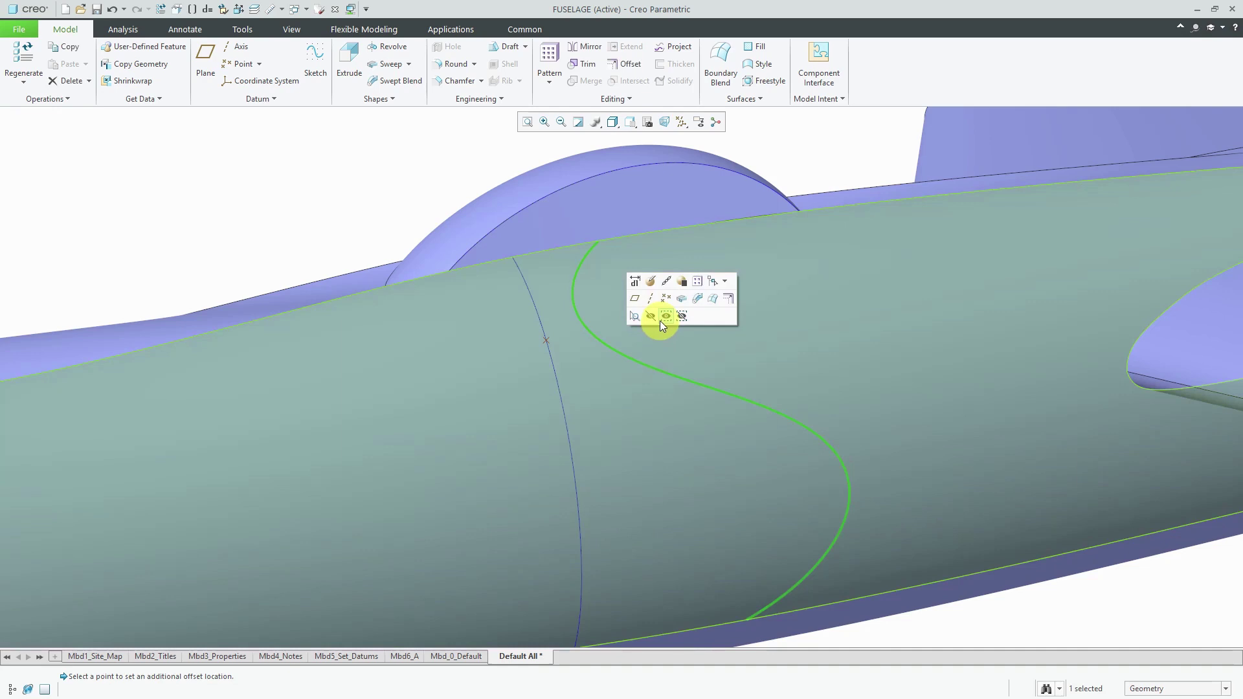
{"action": "left_click", "coordinate": [665, 318]}
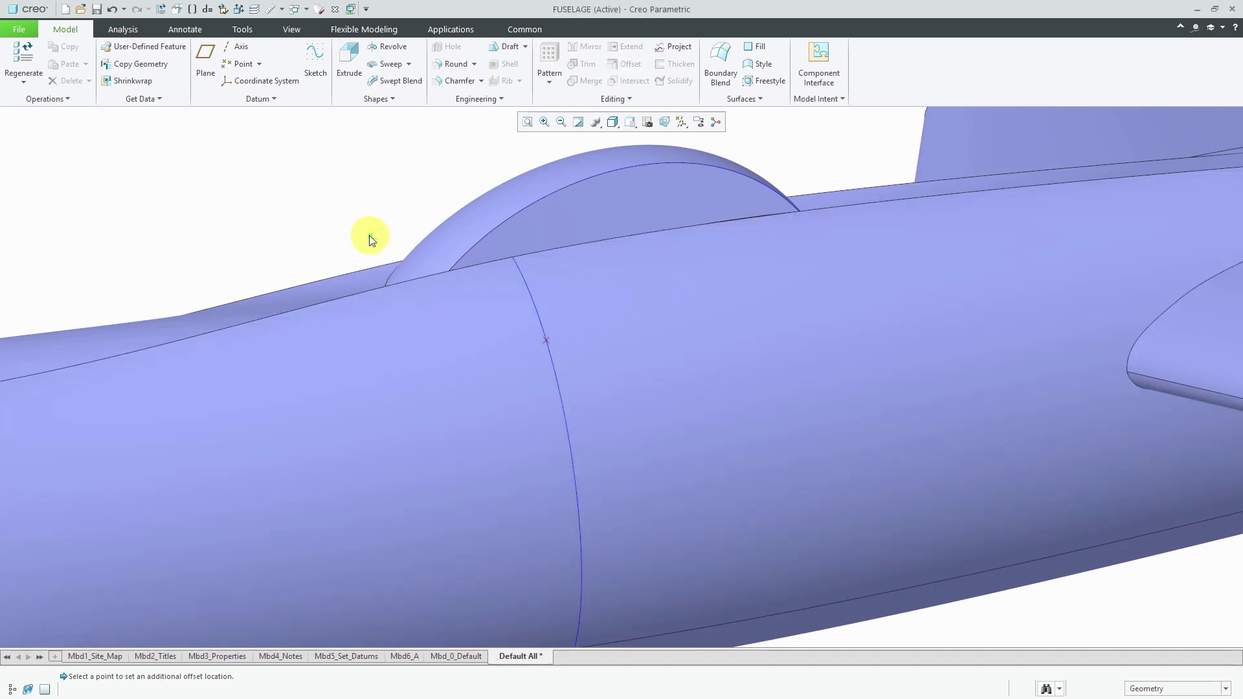
{"action": "left_click", "coordinate": [529, 300]}
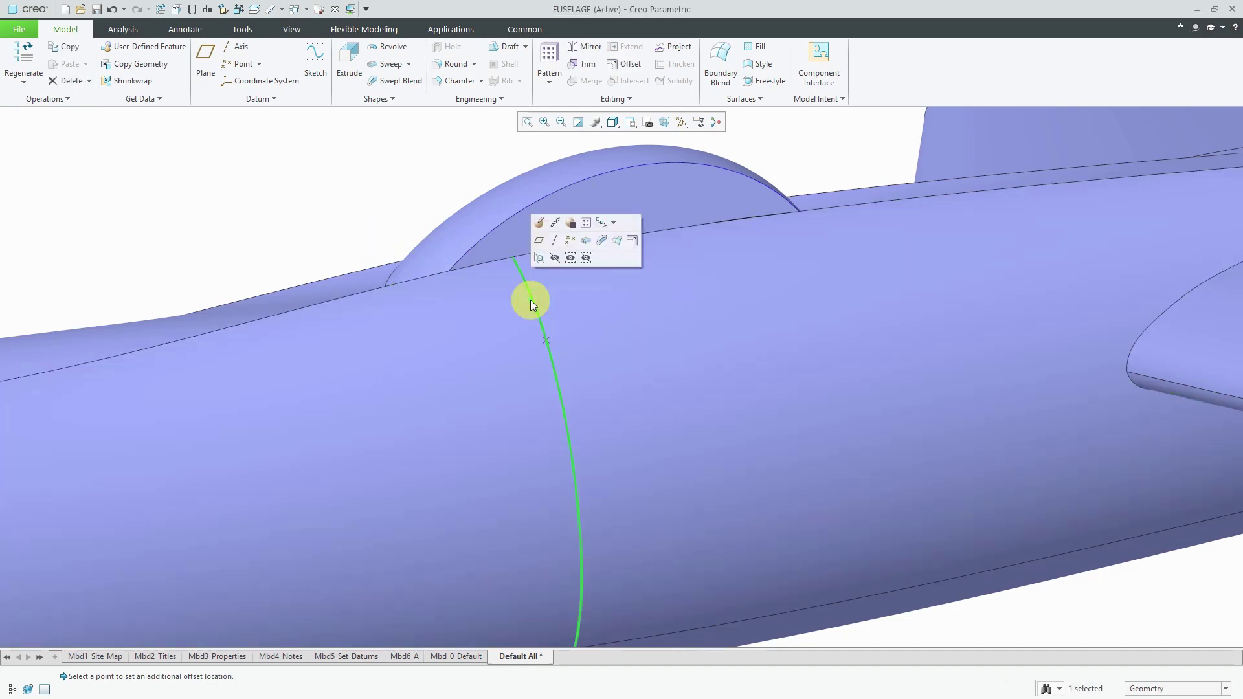
{"action": "left_click", "coordinate": [631, 243]}
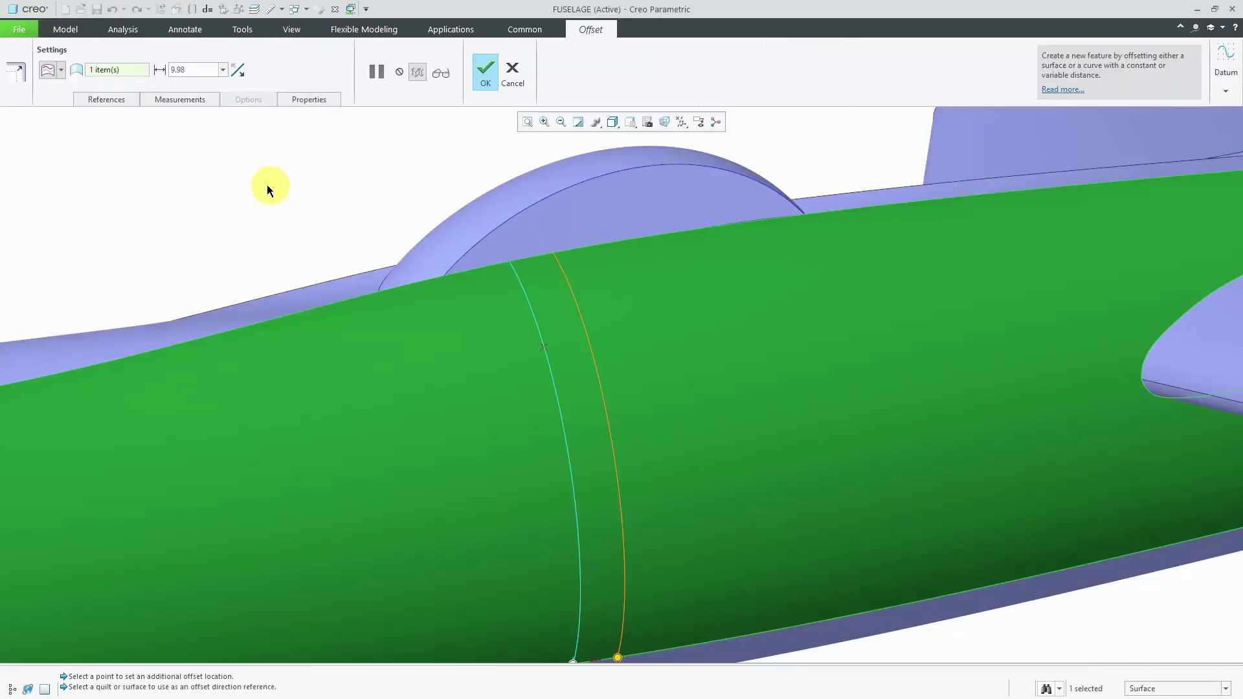
Step: Review the new offset's references, its measurement point and the available methods for measuring the offset distance
{"action": "left_click", "coordinate": [110, 100]}
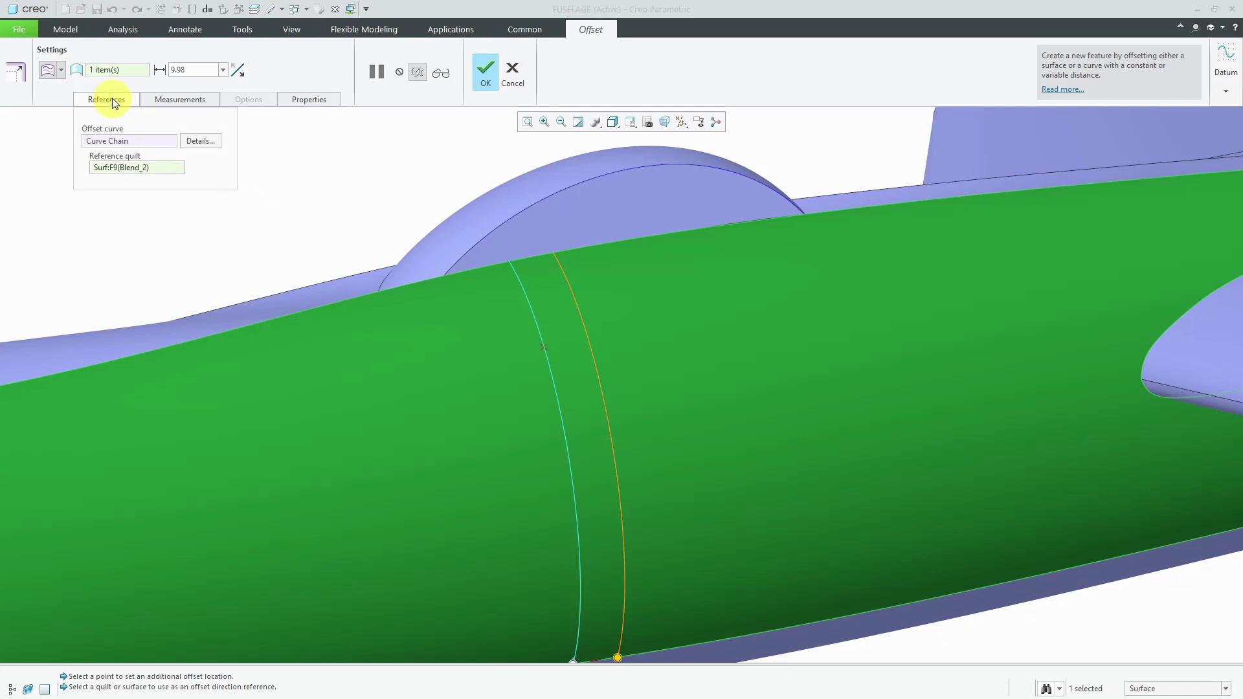
{"action": "left_click", "coordinate": [175, 100]}
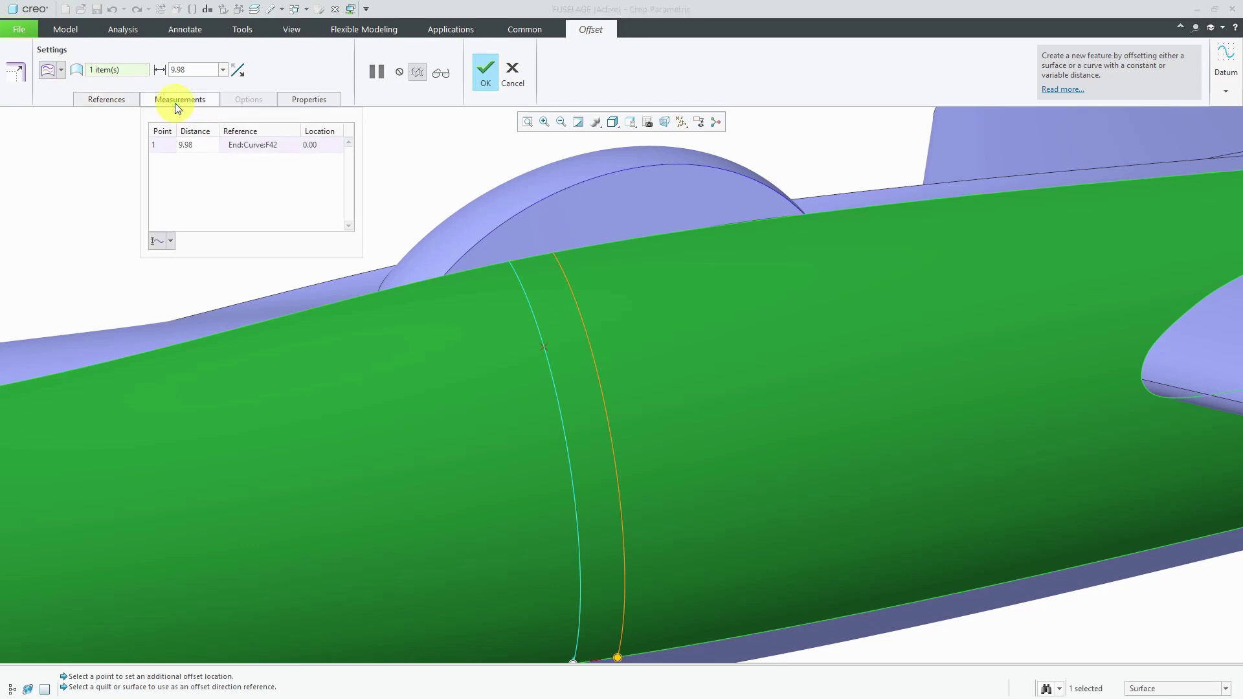
{"action": "left_click", "coordinate": [171, 242]}
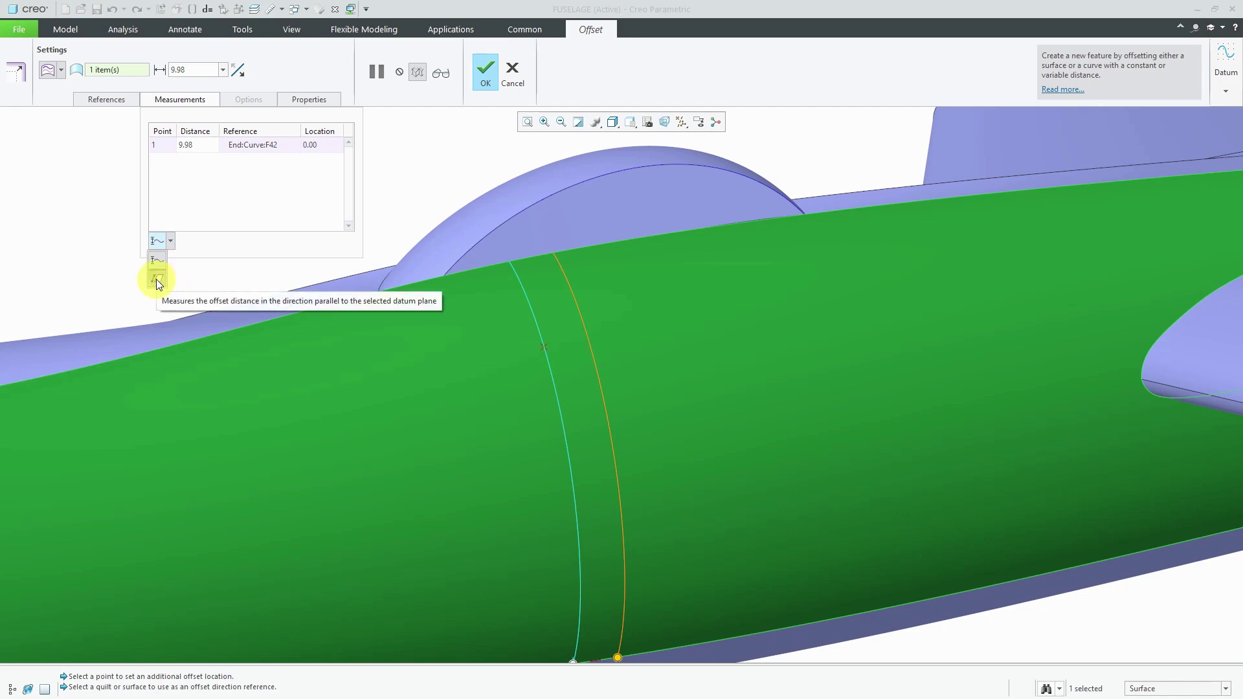
{"action": "left_click", "coordinate": [472, 240]}
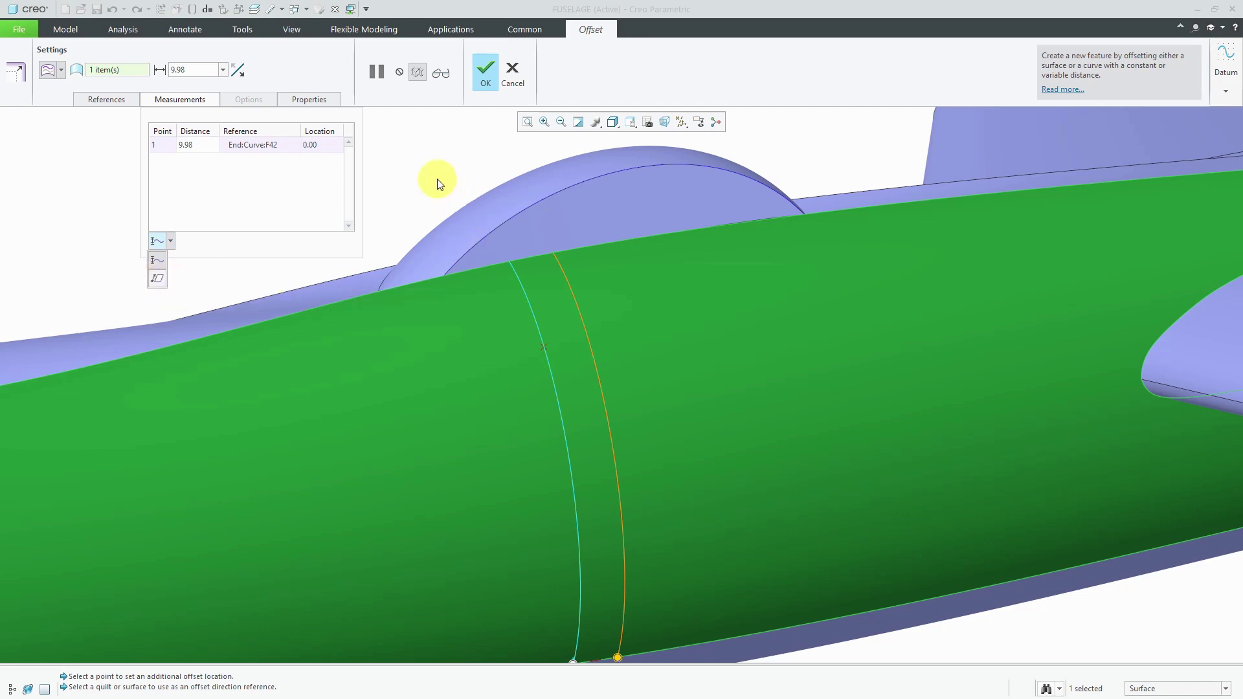
Step: Turn on the display of datum planes with the whole aircraft in view
{"action": "scroll", "coordinate": [518, 321], "scroll_direction": "down", "scroll_amount": 3}
{"action": "middle_click_drag", "start_coordinate": [530, 324], "coordinate": [549, 350]}
{"action": "left_click", "coordinate": [640, 123]}
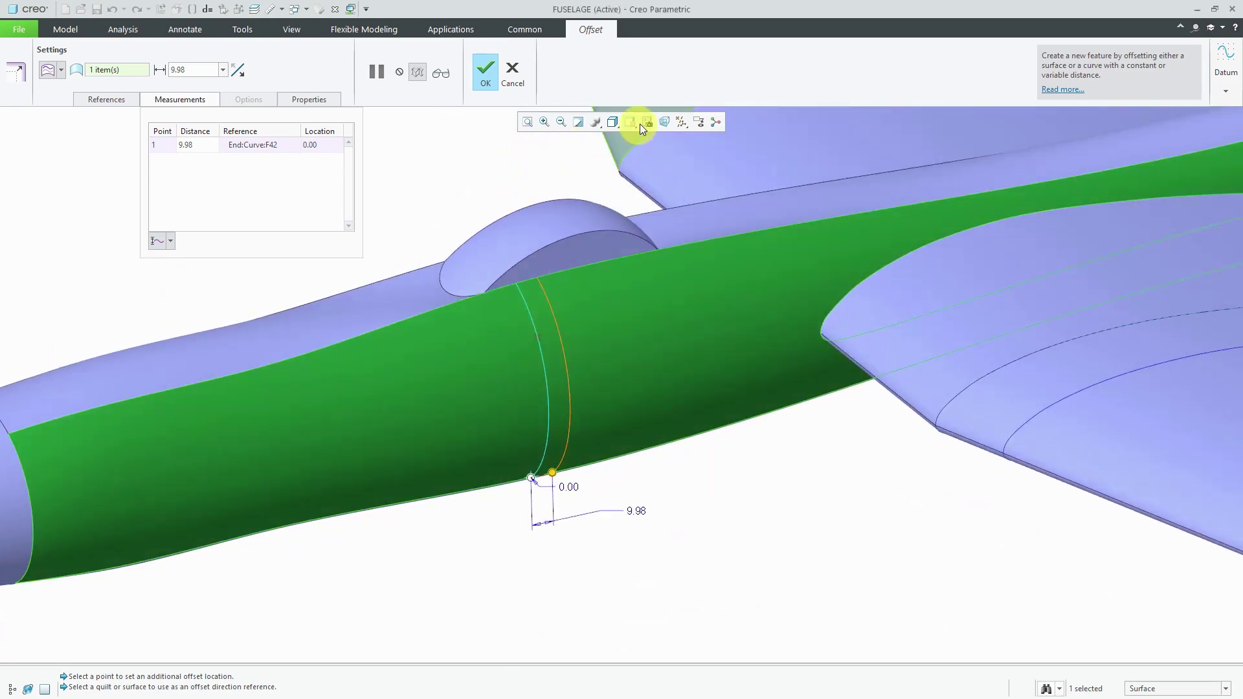
{"action": "left_click", "coordinate": [682, 126]}
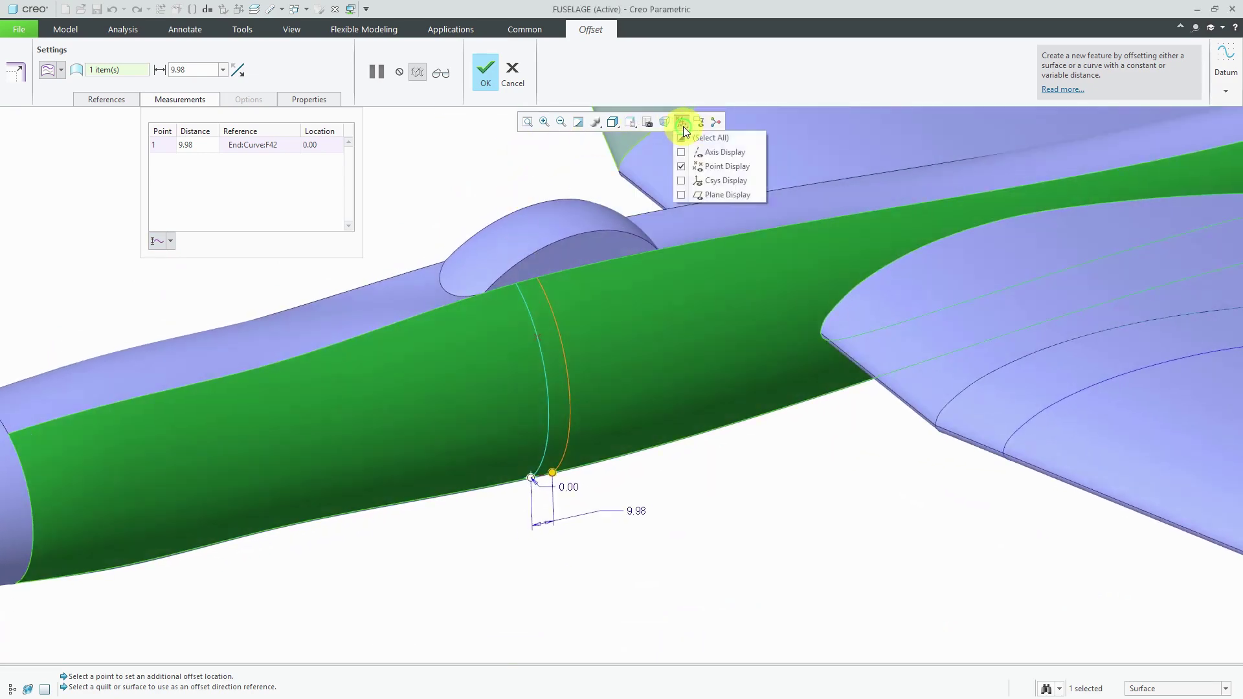
{"action": "left_click", "coordinate": [718, 193]}
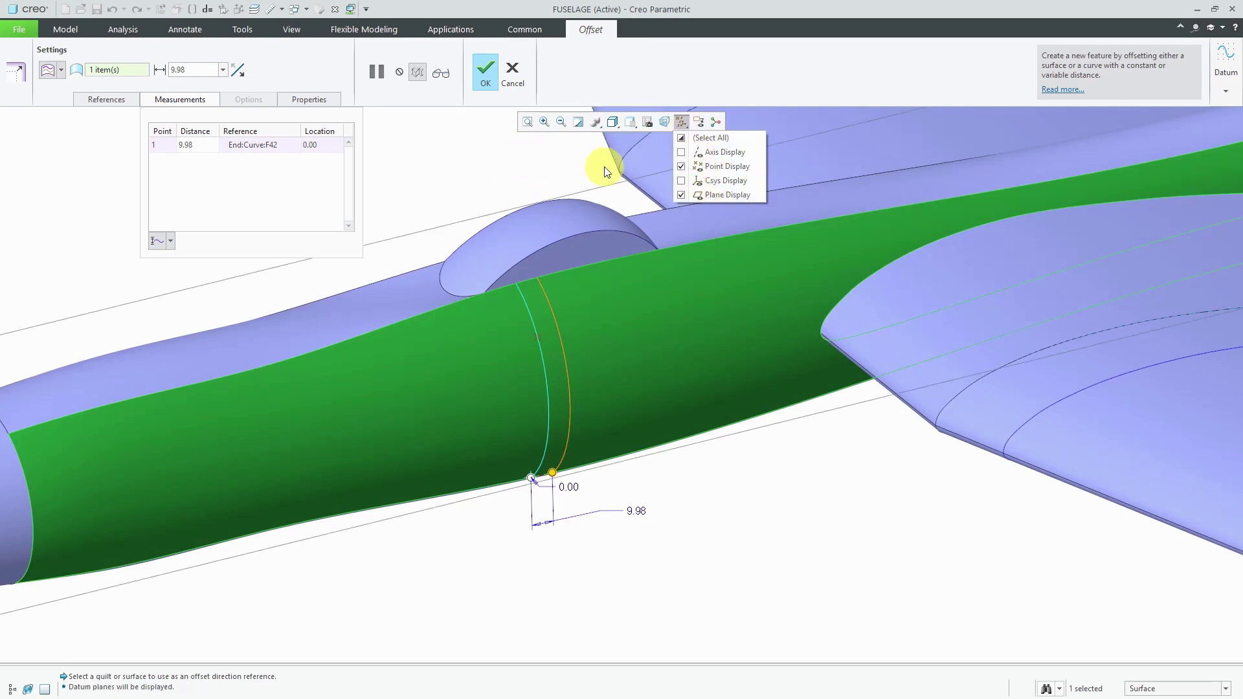
{"action": "scroll", "coordinate": [516, 329], "scroll_direction": "down", "scroll_amount": 5}
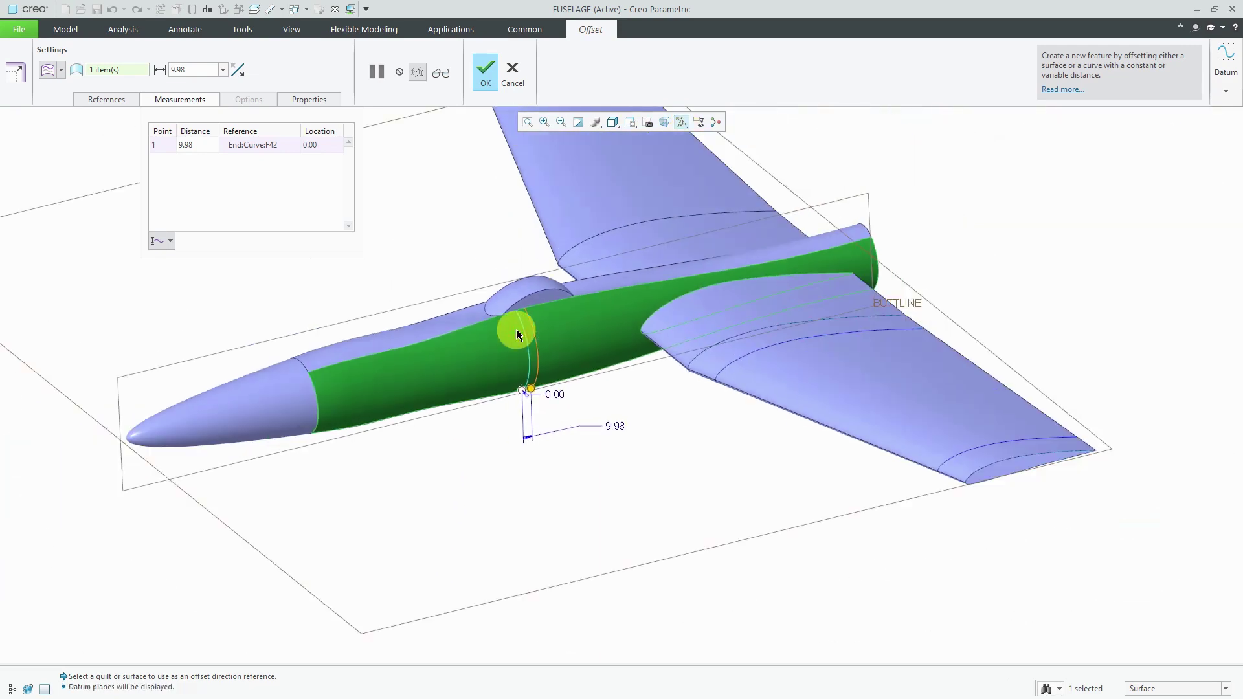
Step: Measure the offset distance parallel to a datum plane, using WATERLINE as the reference plane
{"action": "left_click", "coordinate": [170, 240]}
{"action": "left_click", "coordinate": [157, 278]}
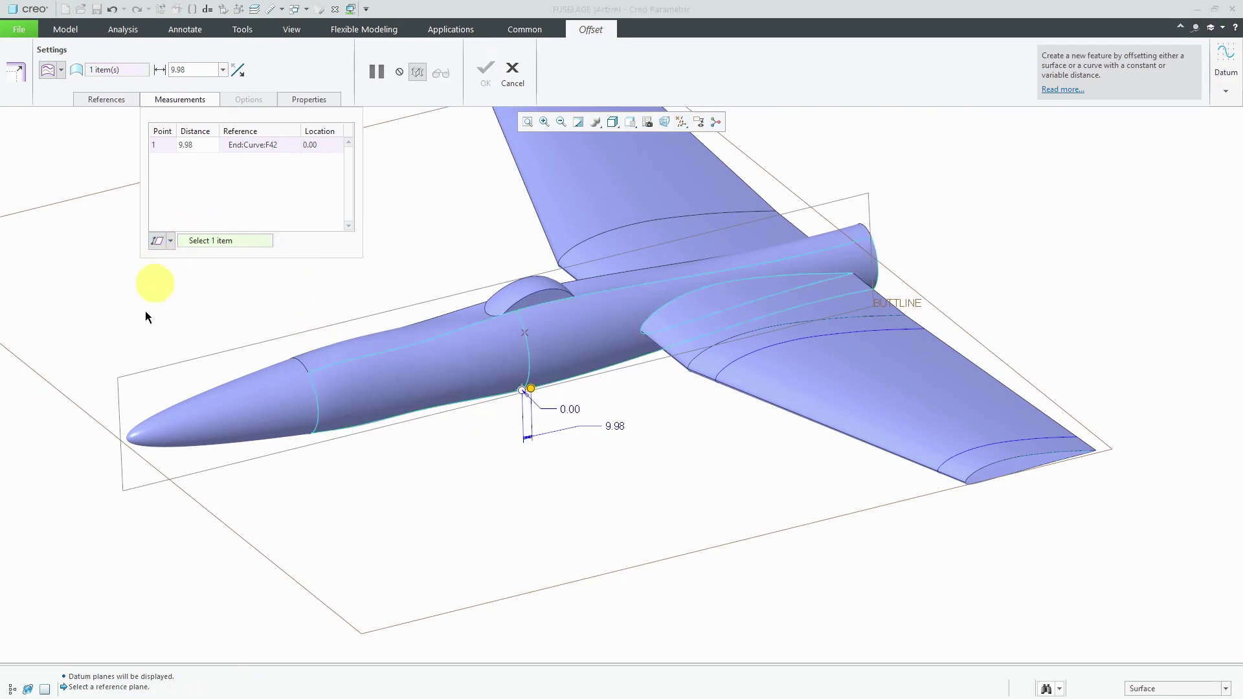
{"action": "left_click", "coordinate": [247, 546]}
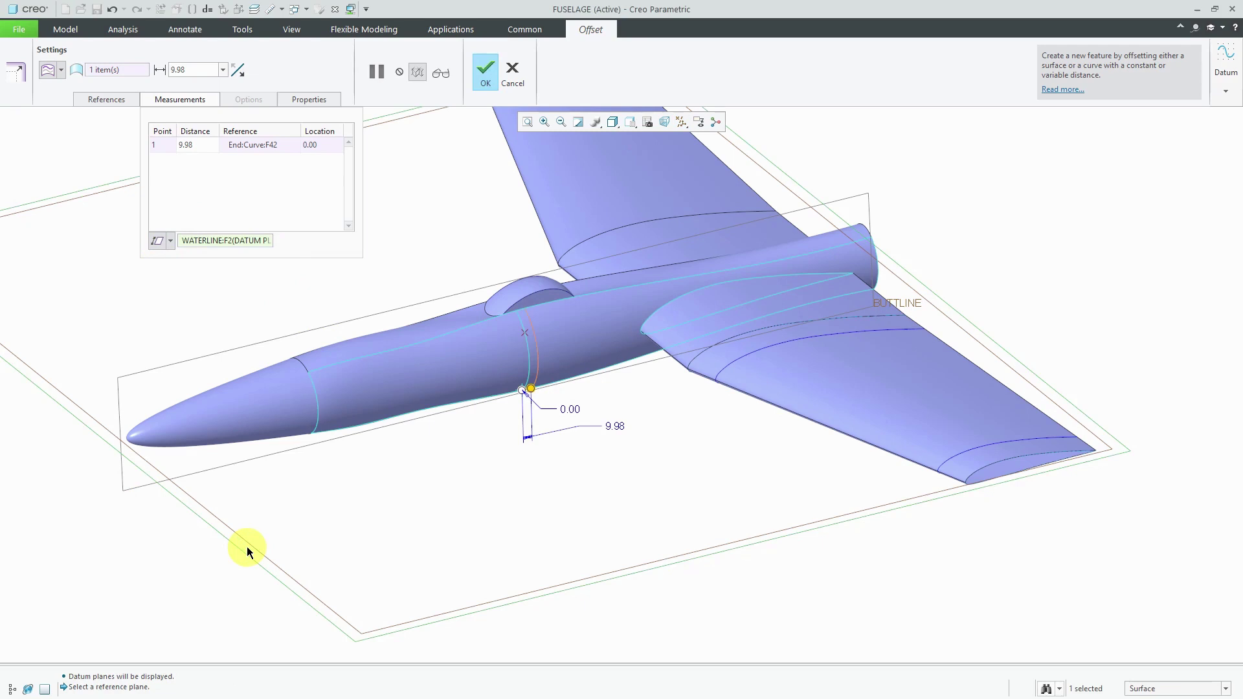
Step: Set the offset distance to 20 and complete the curve offset
{"action": "double_click", "coordinate": [617, 427]}
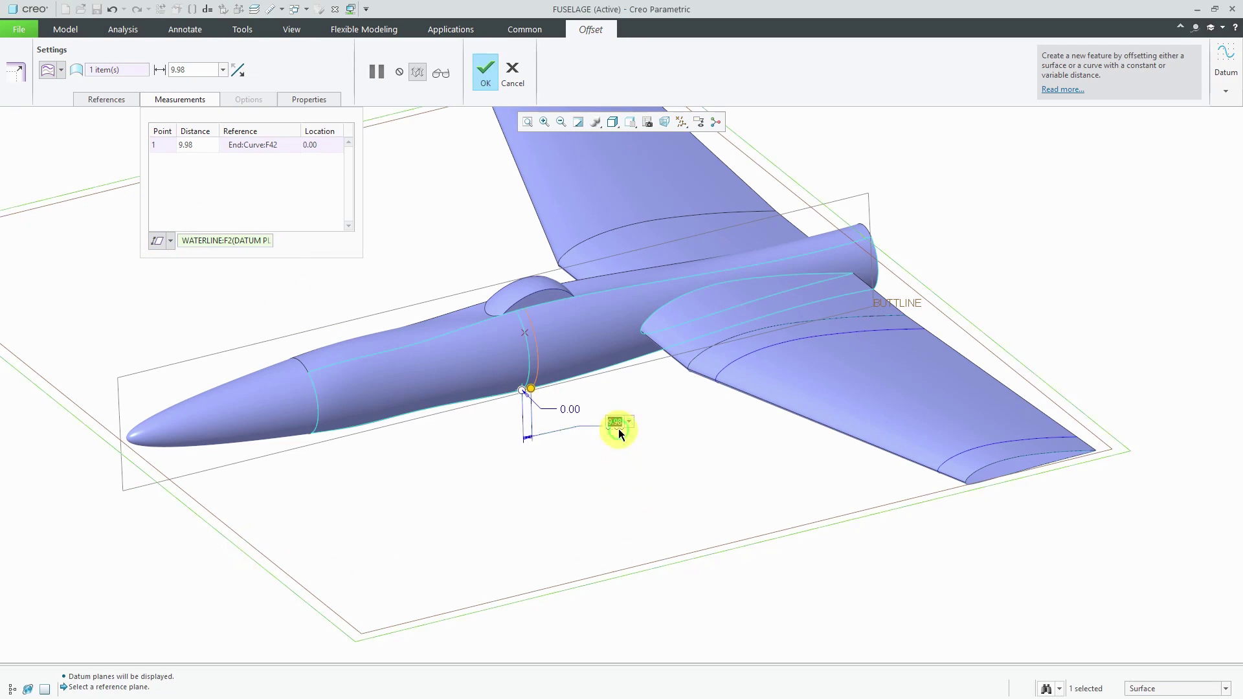
{"action": "type", "text": "20"}
{"action": "key", "text": "Return"}
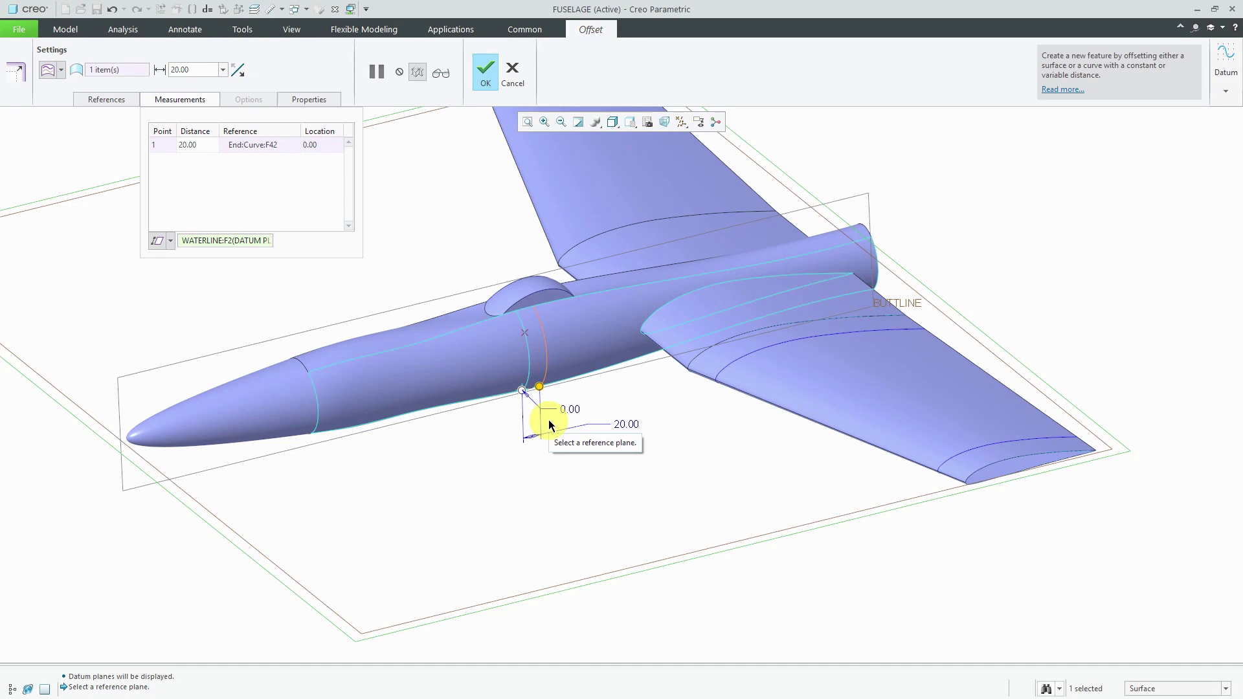
{"action": "left_click", "coordinate": [487, 84]}
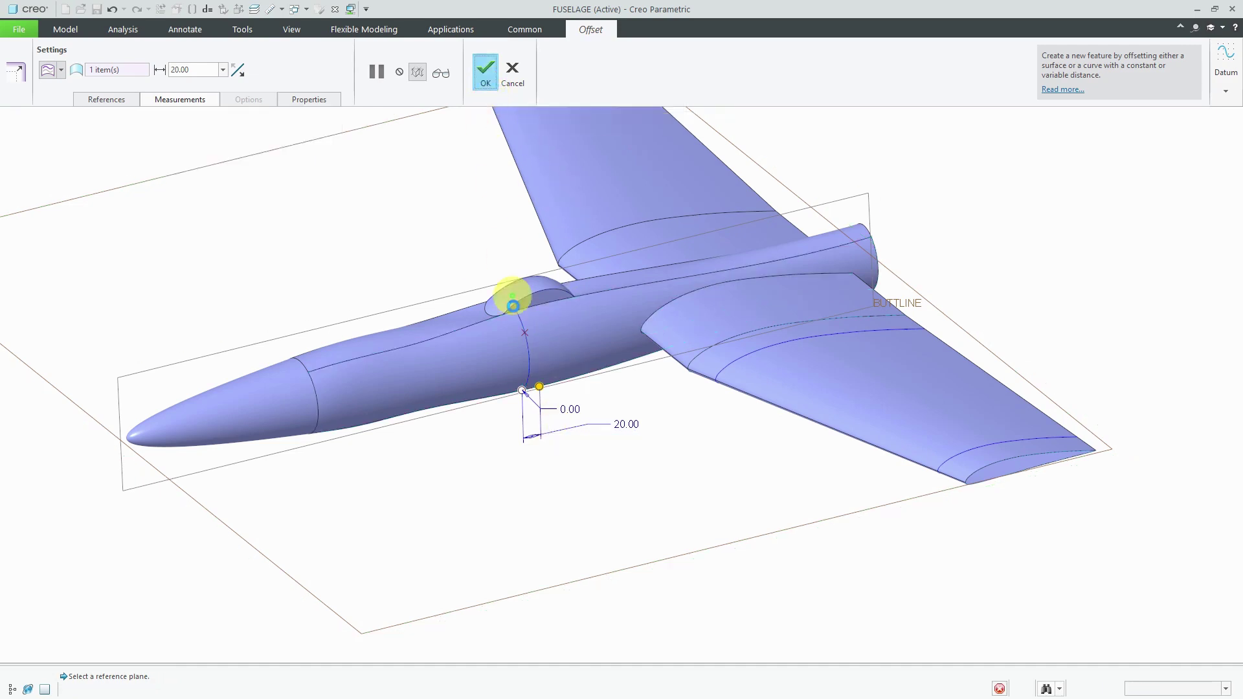
Step: Start another Offset of the original section curve and change its type to offset normal to the surface
{"action": "scroll", "coordinate": [535, 331], "scroll_direction": "up", "scroll_amount": 3}
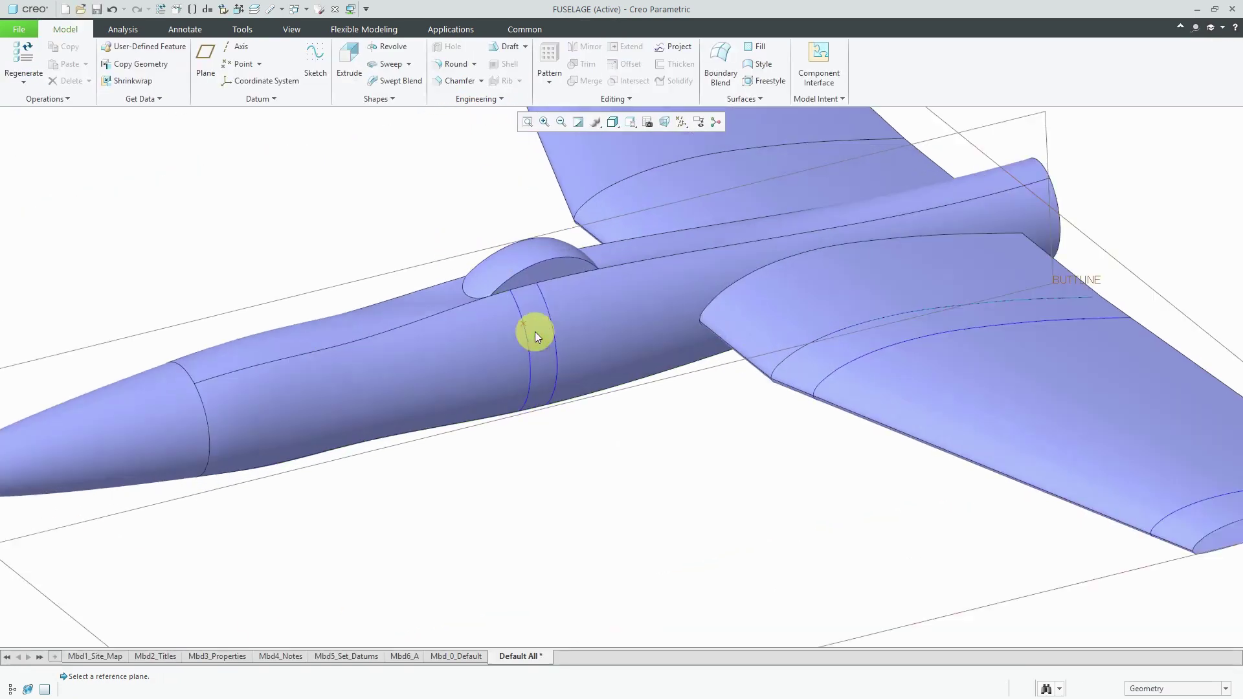
{"action": "scroll", "coordinate": [534, 332], "scroll_direction": "up", "scroll_amount": 2}
{"action": "left_click", "coordinate": [526, 391]}
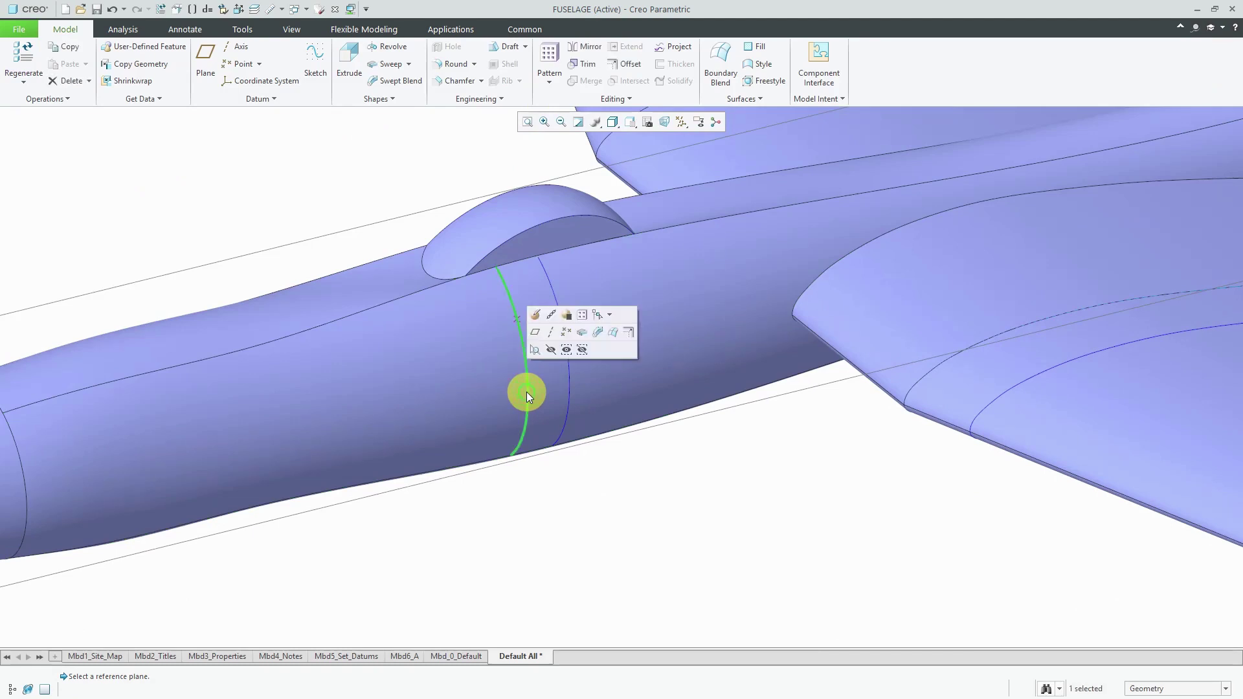
{"action": "left_click", "coordinate": [628, 332]}
{"action": "scroll", "coordinate": [624, 339], "scroll_direction": "down", "scroll_amount": 3}
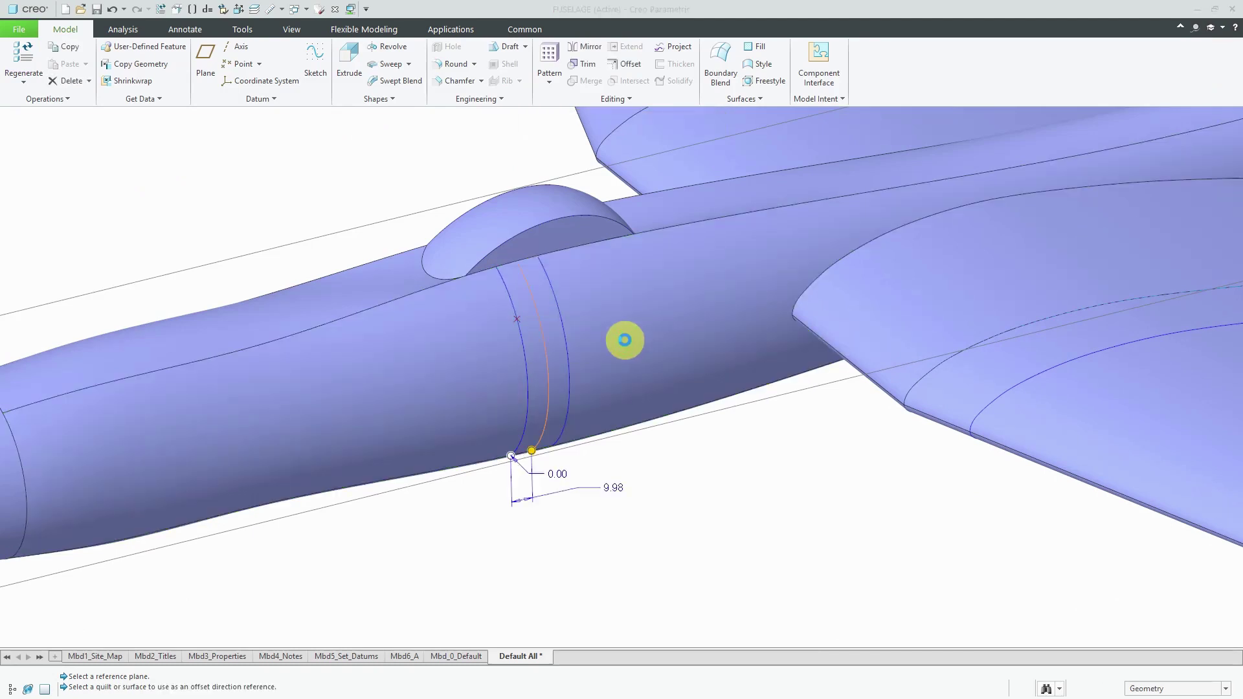
{"action": "scroll", "coordinate": [588, 393], "scroll_direction": "down", "scroll_amount": 2}
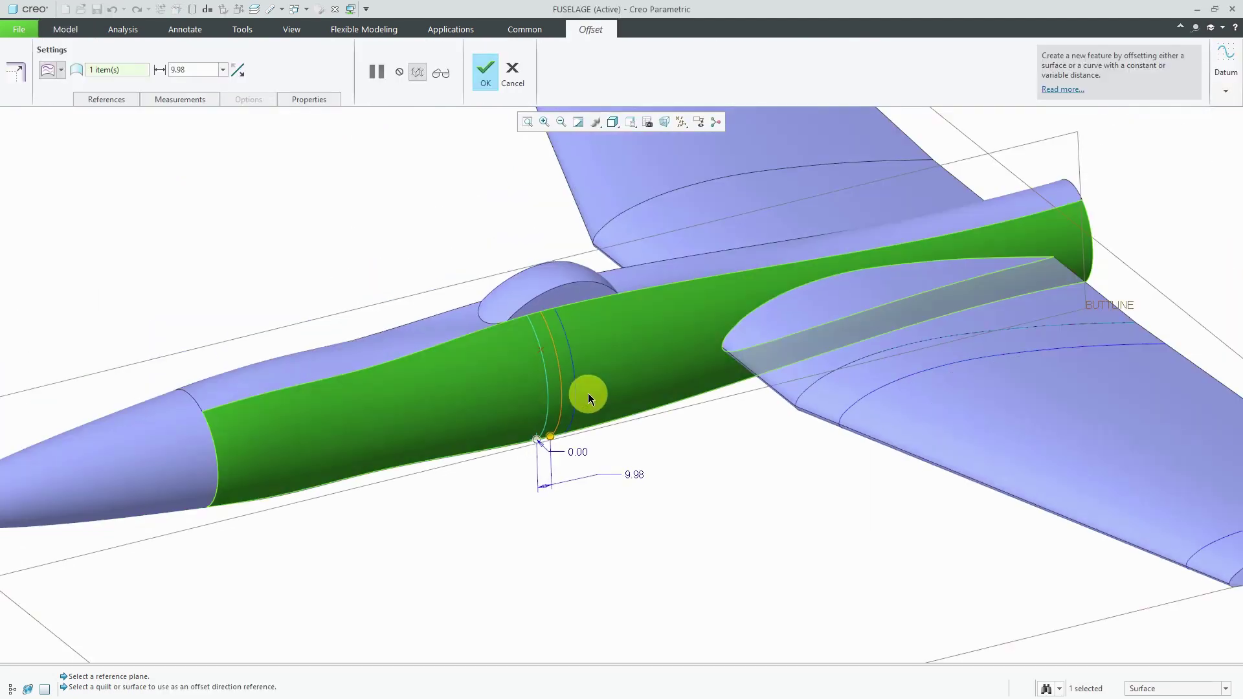
{"action": "left_click", "coordinate": [61, 70]}
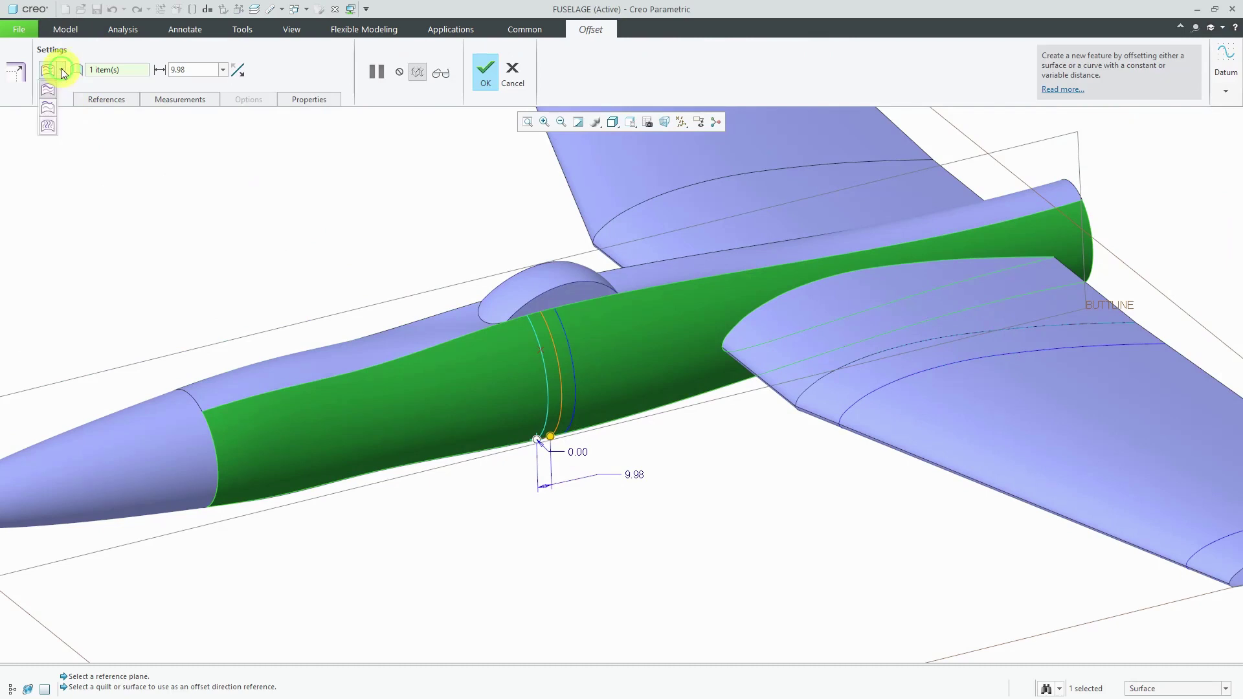
{"action": "left_click", "coordinate": [46, 110]}
Step: Pull the normal offset curve outward from the fuselage surface to a distance of about 28.7
{"action": "middle_click_drag", "start_coordinate": [421, 338], "coordinate": [563, 380]}
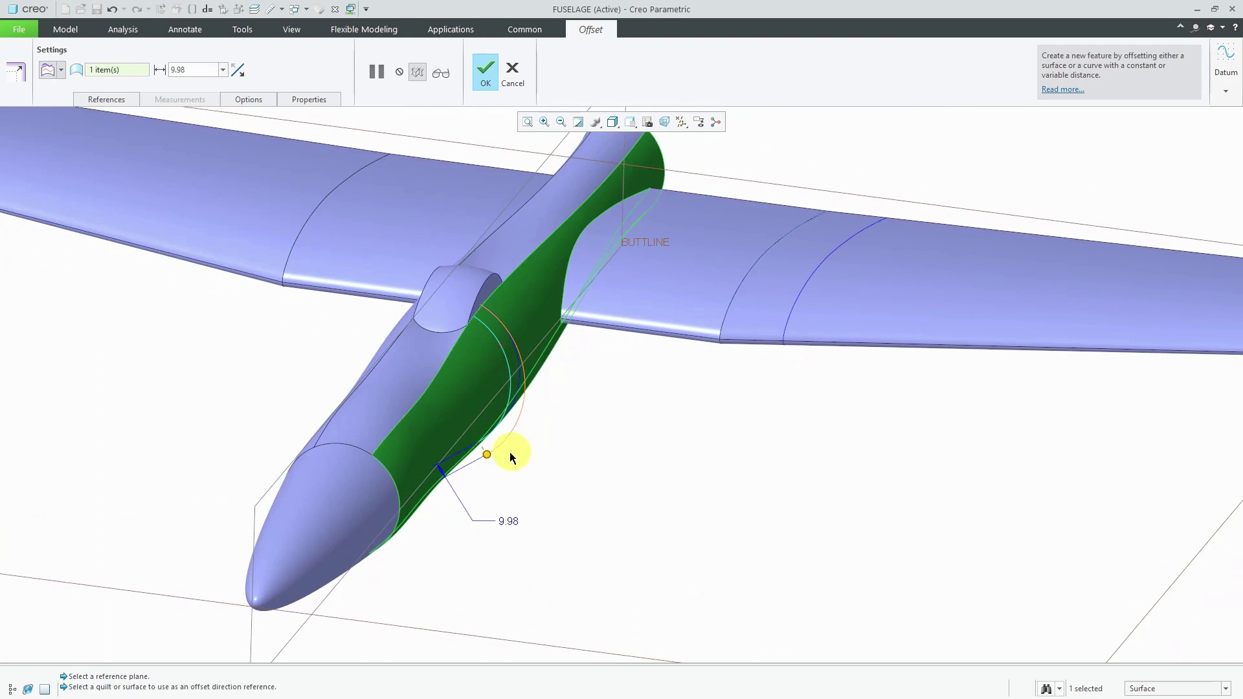
{"action": "left_click_drag", "start_coordinate": [488, 453], "coordinate": [532, 464]}
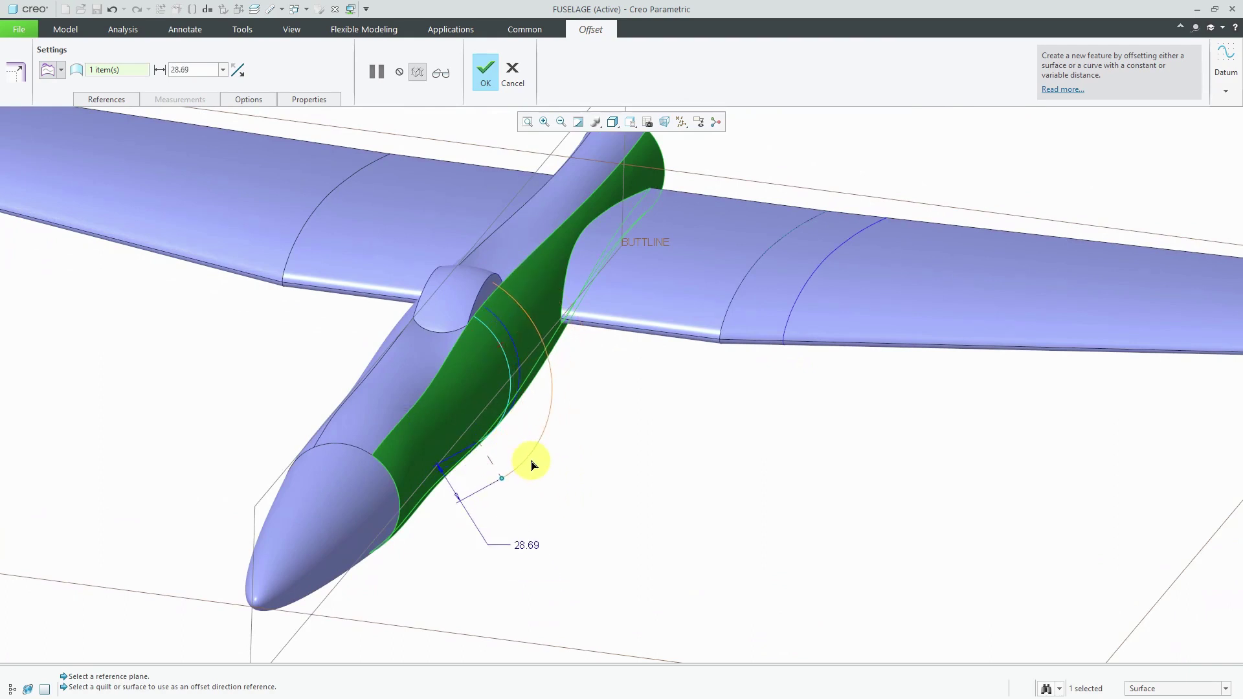
Step: Preview the reversed offset direction, restore the original side, and review the offset's curve and quilt references
{"action": "left_click", "coordinate": [239, 72]}
{"action": "left_click", "coordinate": [240, 72]}
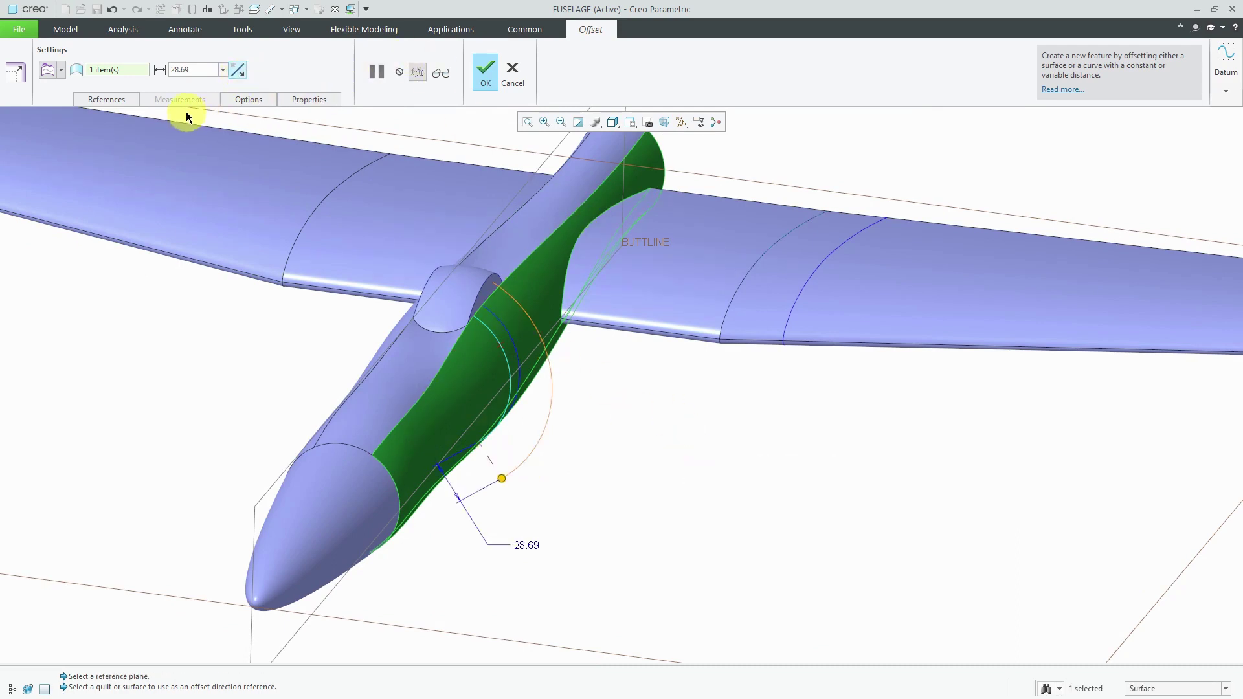
{"action": "left_click", "coordinate": [122, 99]}
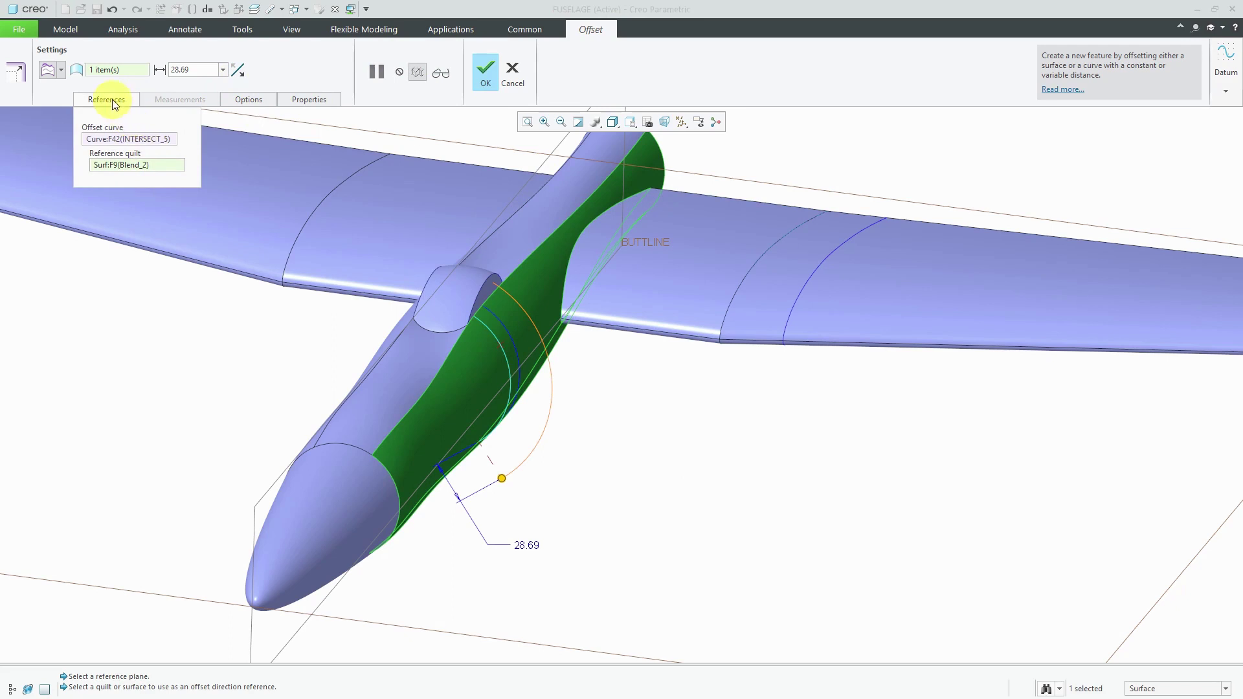
{"action": "left_click", "coordinate": [113, 101]}
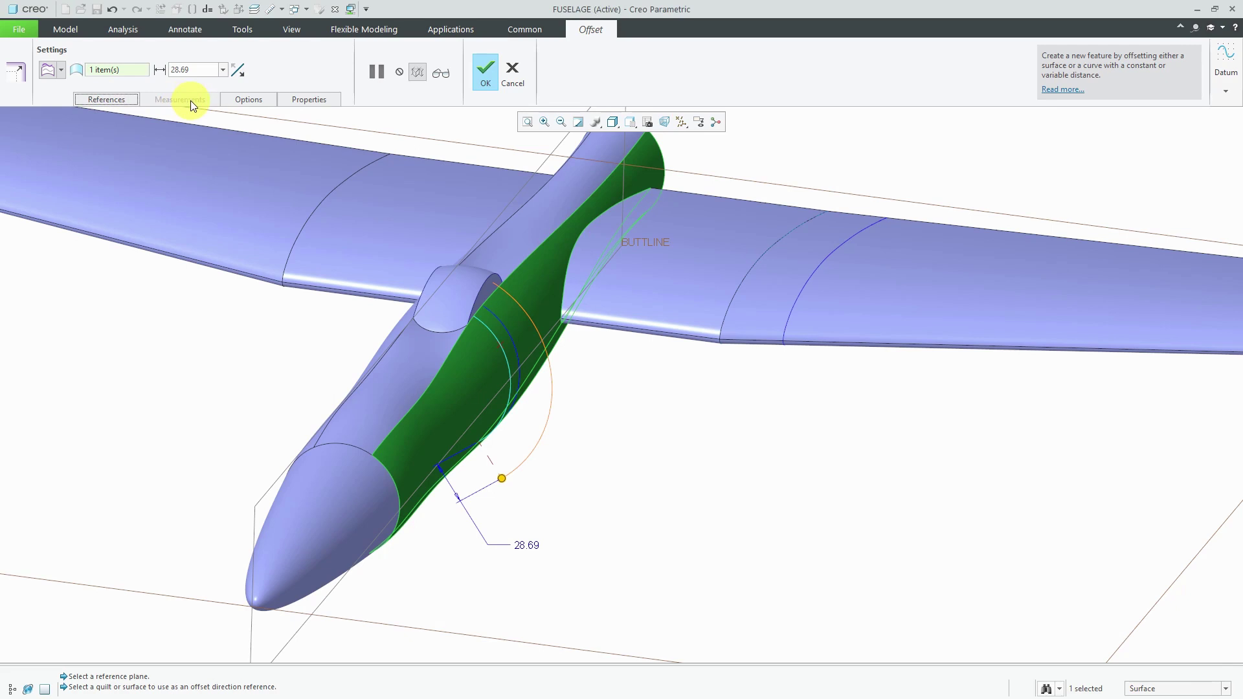
Step: Set the unit graph scale of the normal offset to 30, complete the feature and clear the selection
{"action": "left_click", "coordinate": [248, 99]}
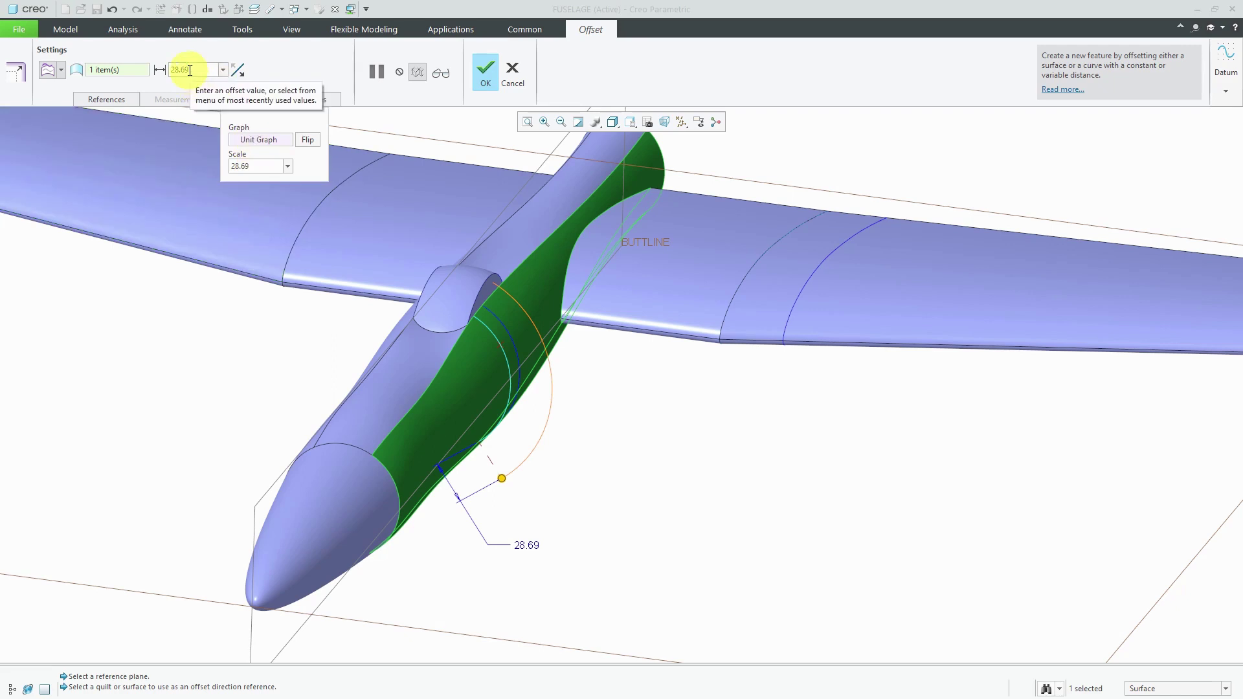
{"action": "double_click", "coordinate": [264, 166]}
{"action": "type", "text": "30"}
{"action": "key", "text": "Return"}
{"action": "left_click", "coordinate": [489, 88]}
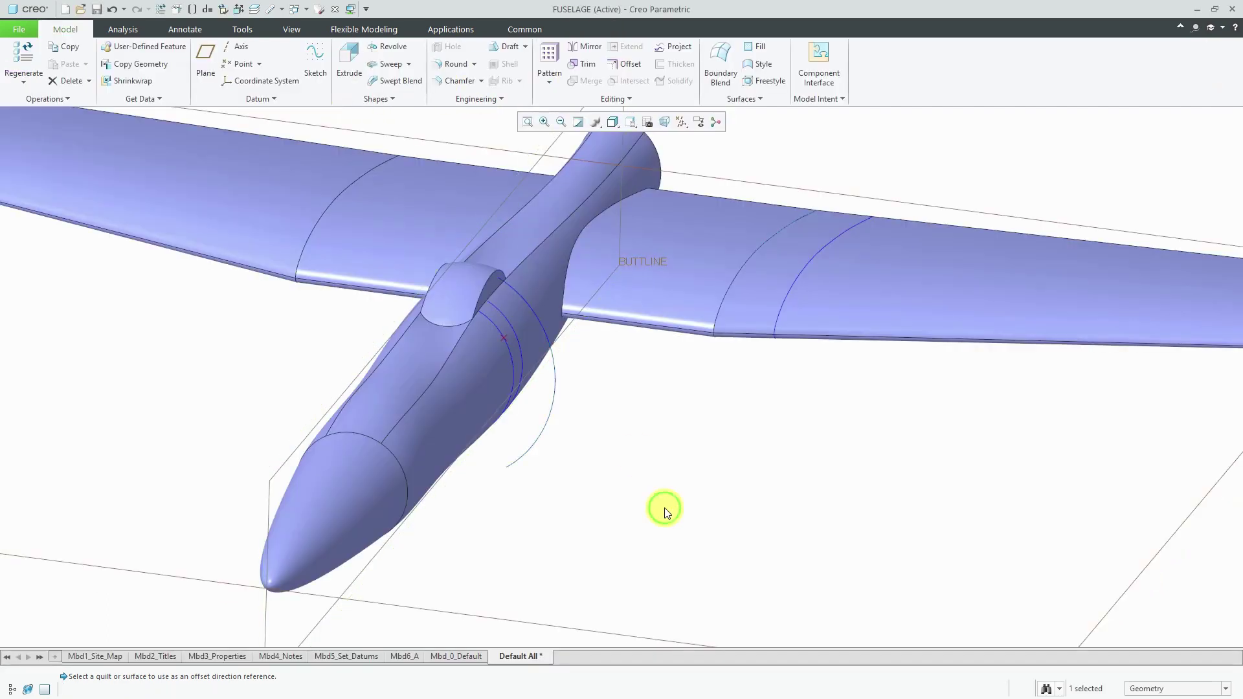
{"action": "left_click", "coordinate": [665, 511]}
{"action": "middle_click_drag", "start_coordinate": [597, 458], "coordinate": [553, 421]}
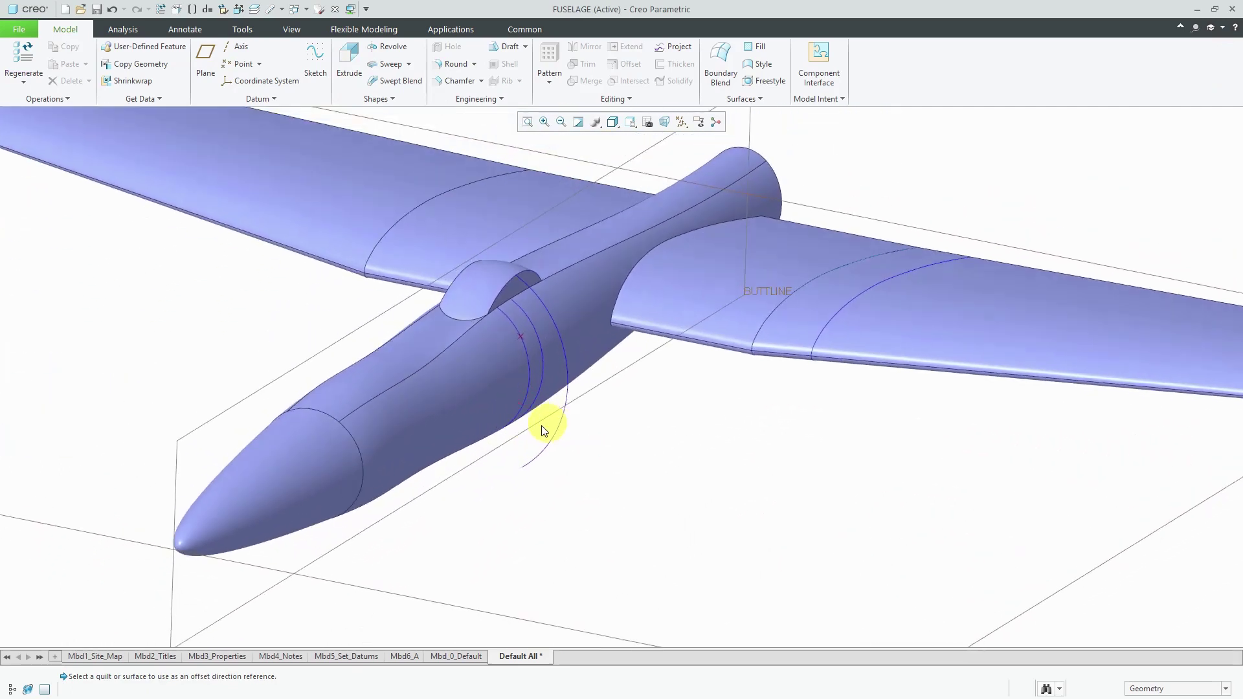
Step: Open the definition of GRAPH_1, keep its name, examine its sketched line and exit the sketch
{"action": "left_click", "coordinate": [12, 688]}
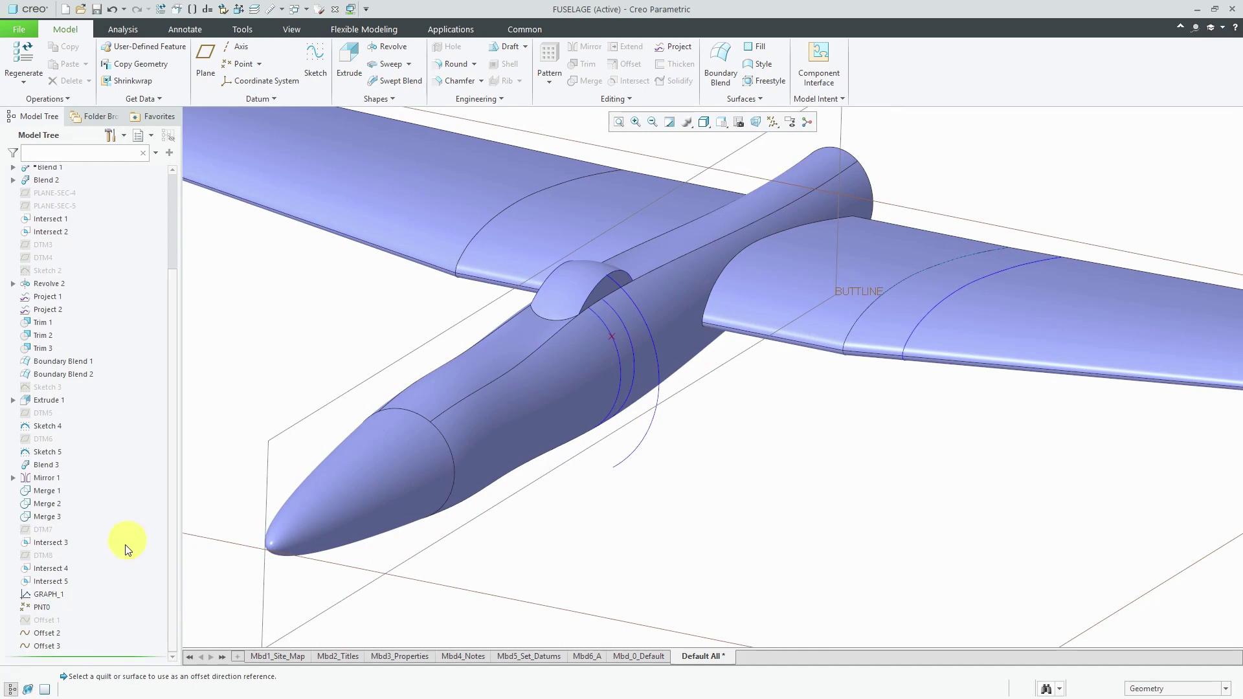
{"action": "left_click", "coordinate": [52, 596]}
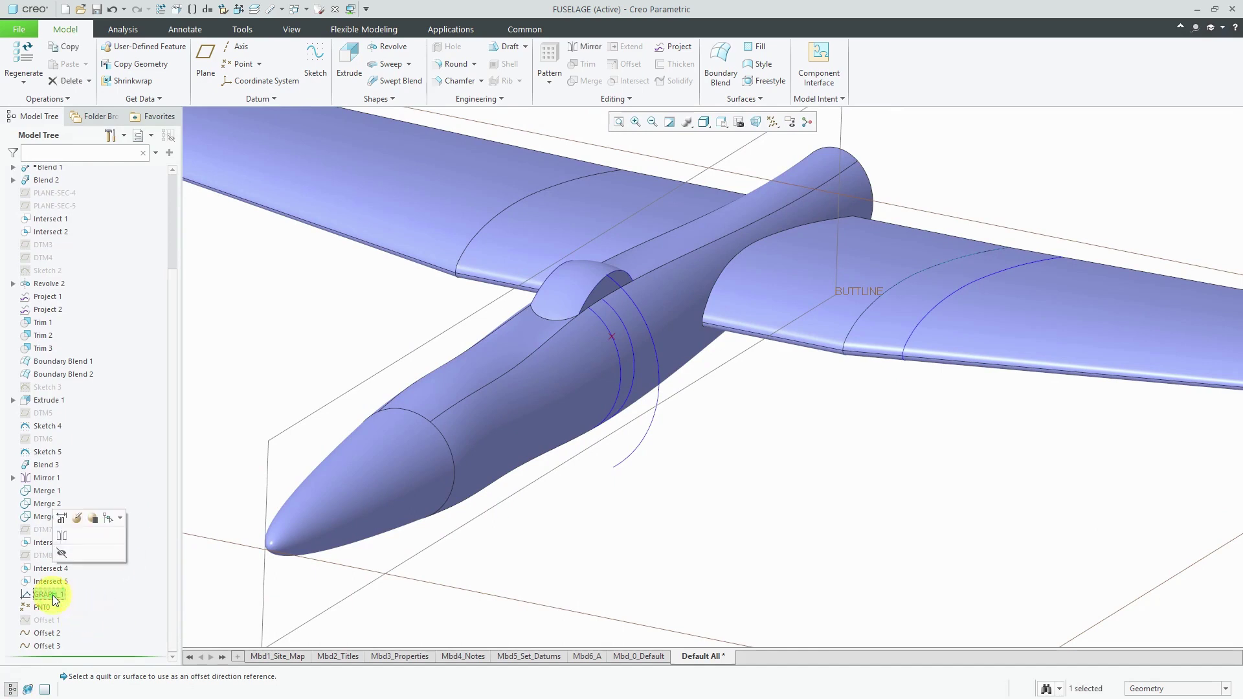
{"action": "left_click", "coordinate": [73, 519]}
{"action": "left_click", "coordinate": [1162, 310]}
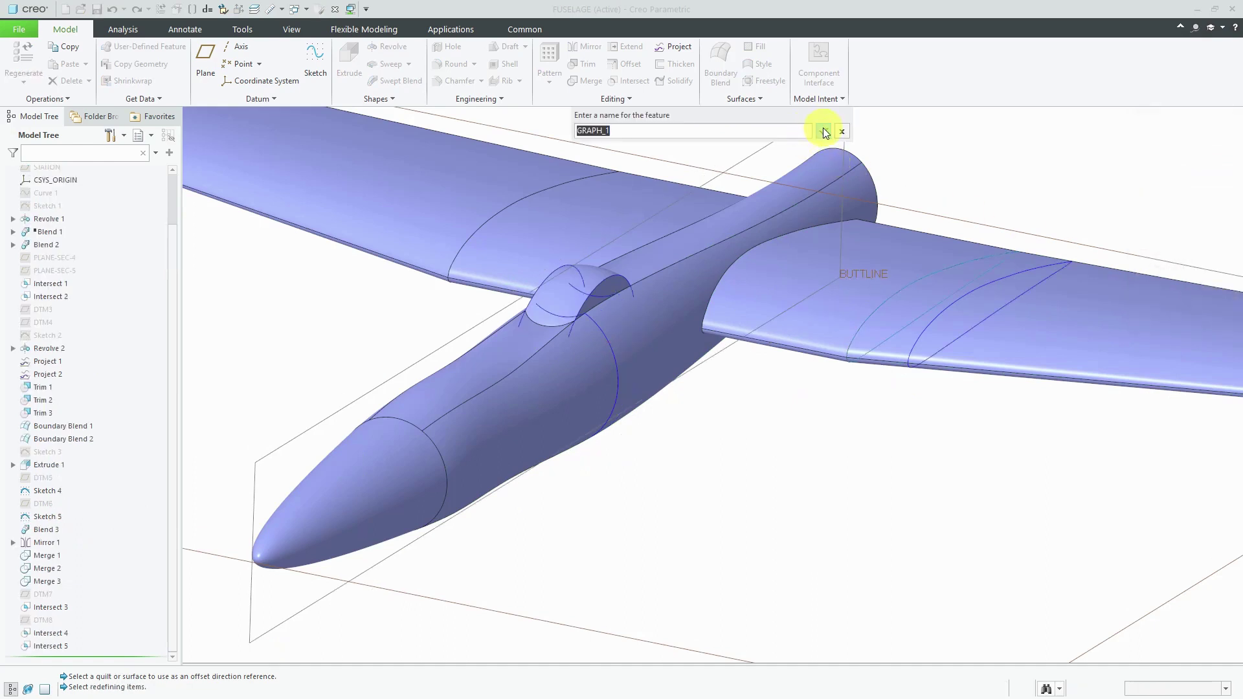
{"action": "left_click", "coordinate": [823, 130]}
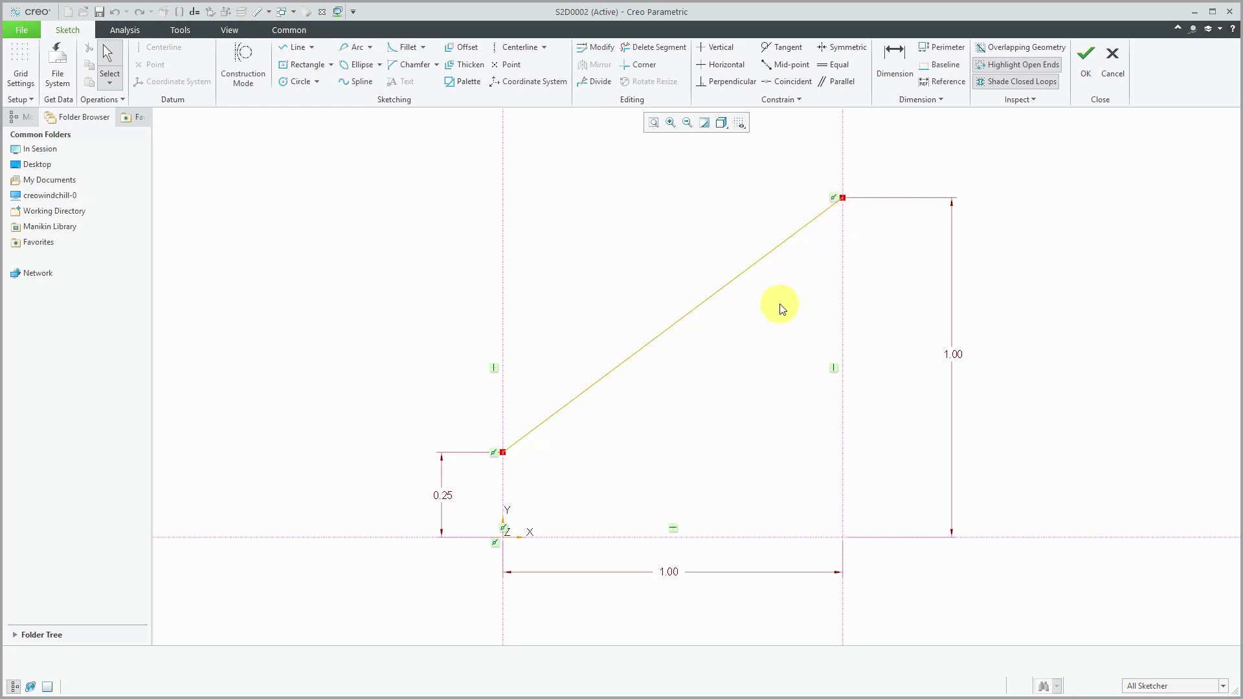
{"action": "left_click", "coordinate": [1092, 70]}
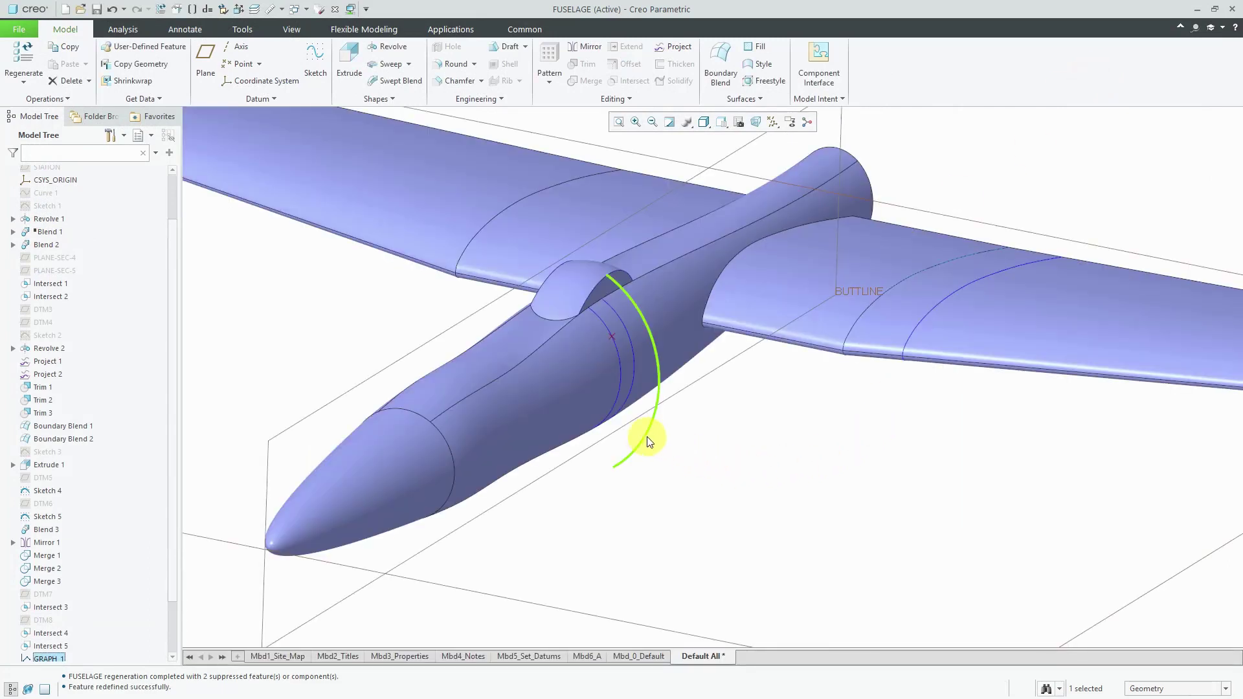
Step: Edit the definition of the normal offset curve and replace its unit graph with GRAPH_1
{"action": "left_click", "coordinate": [645, 436]}
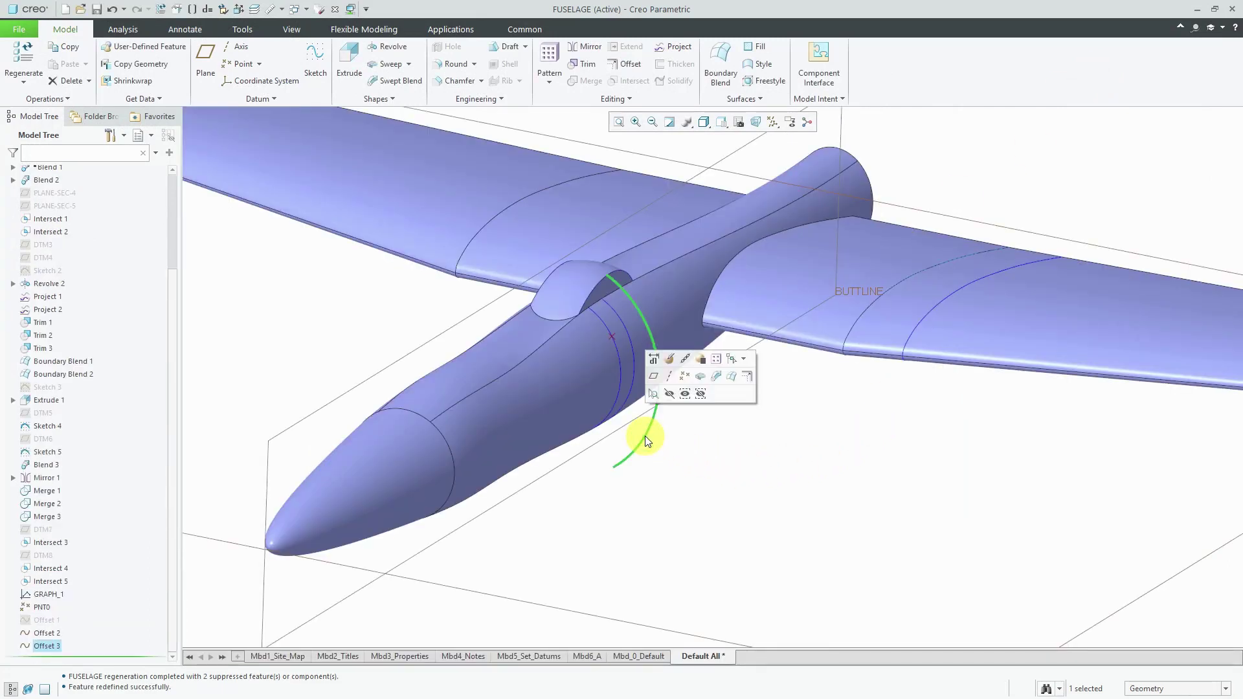
{"action": "left_click", "coordinate": [669, 362]}
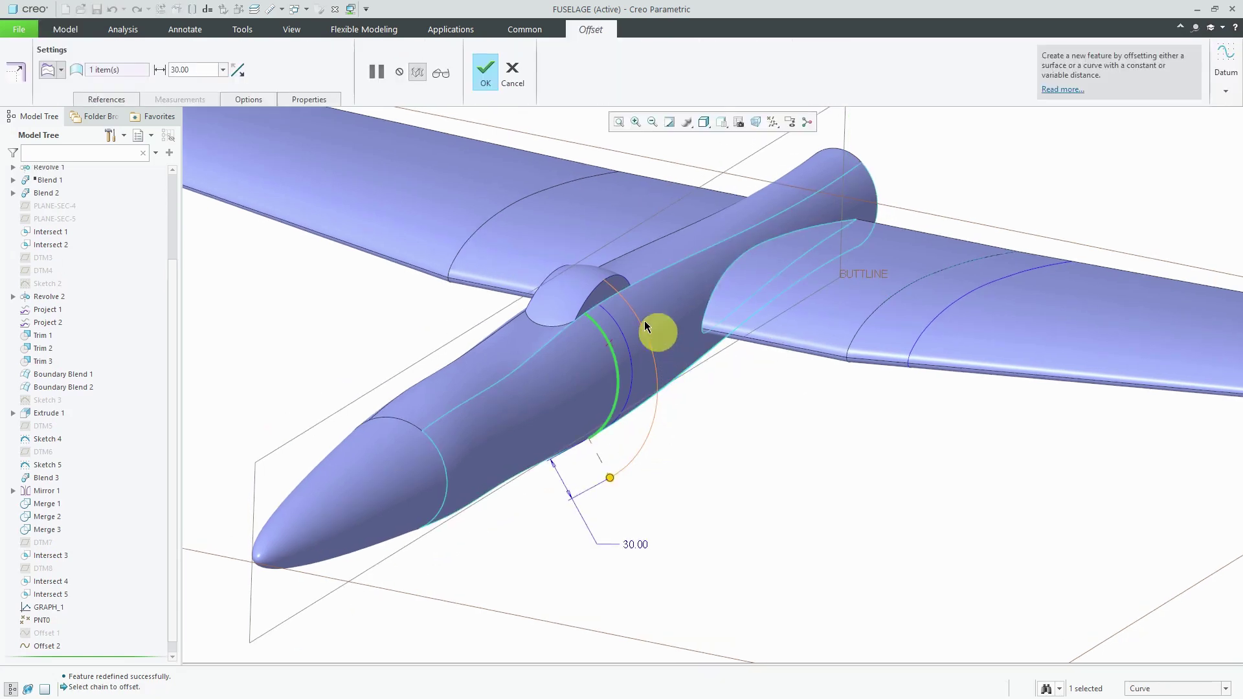
{"action": "left_click", "coordinate": [252, 98]}
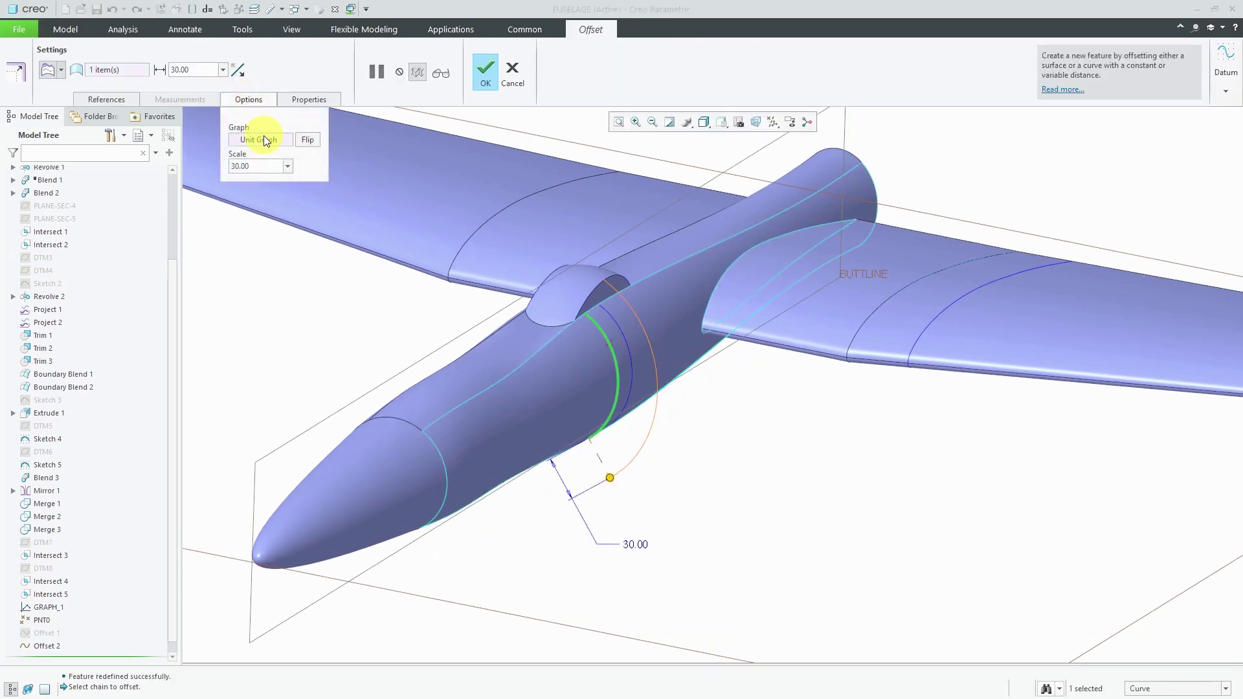
{"action": "left_click", "coordinate": [264, 140]}
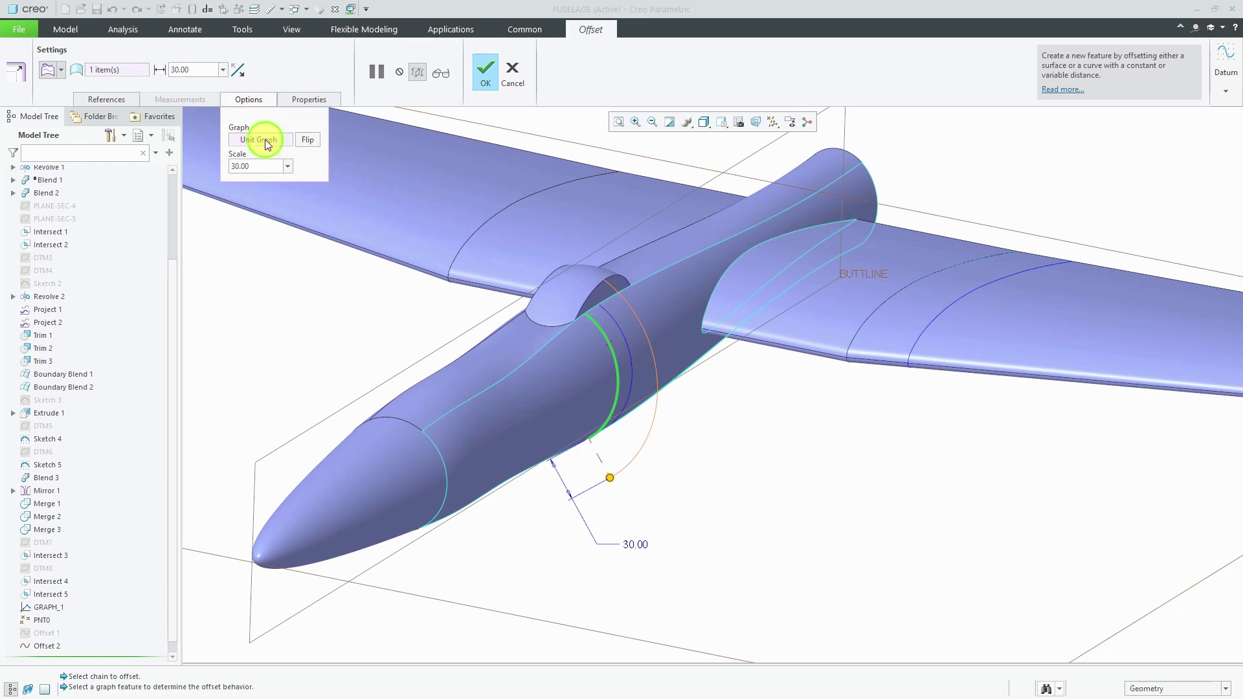
{"action": "right_click", "coordinate": [258, 244]}
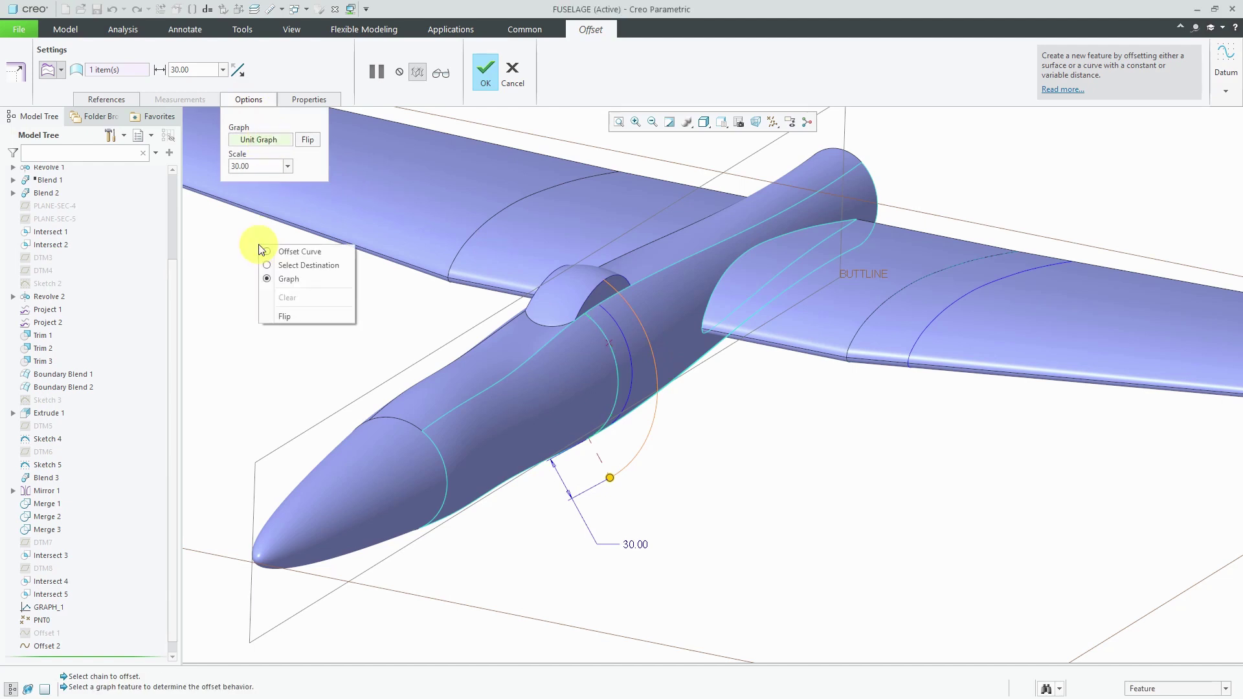
{"action": "left_click", "coordinate": [295, 281]}
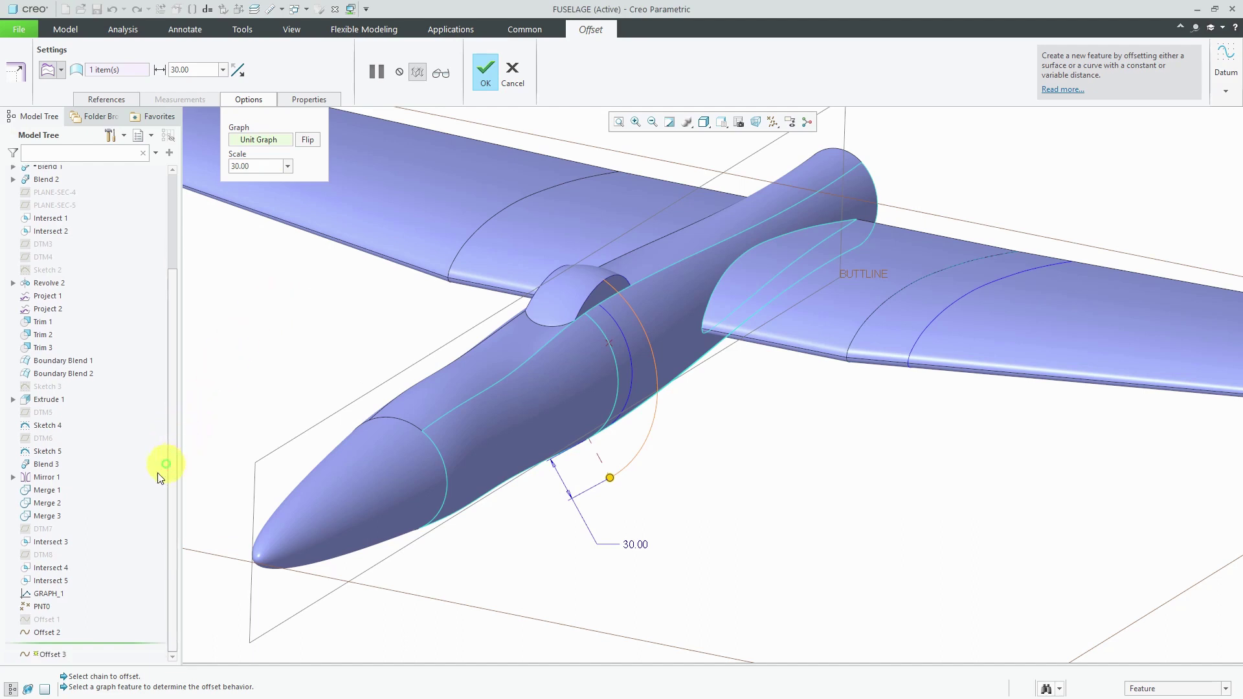
{"action": "left_click", "coordinate": [50, 593]}
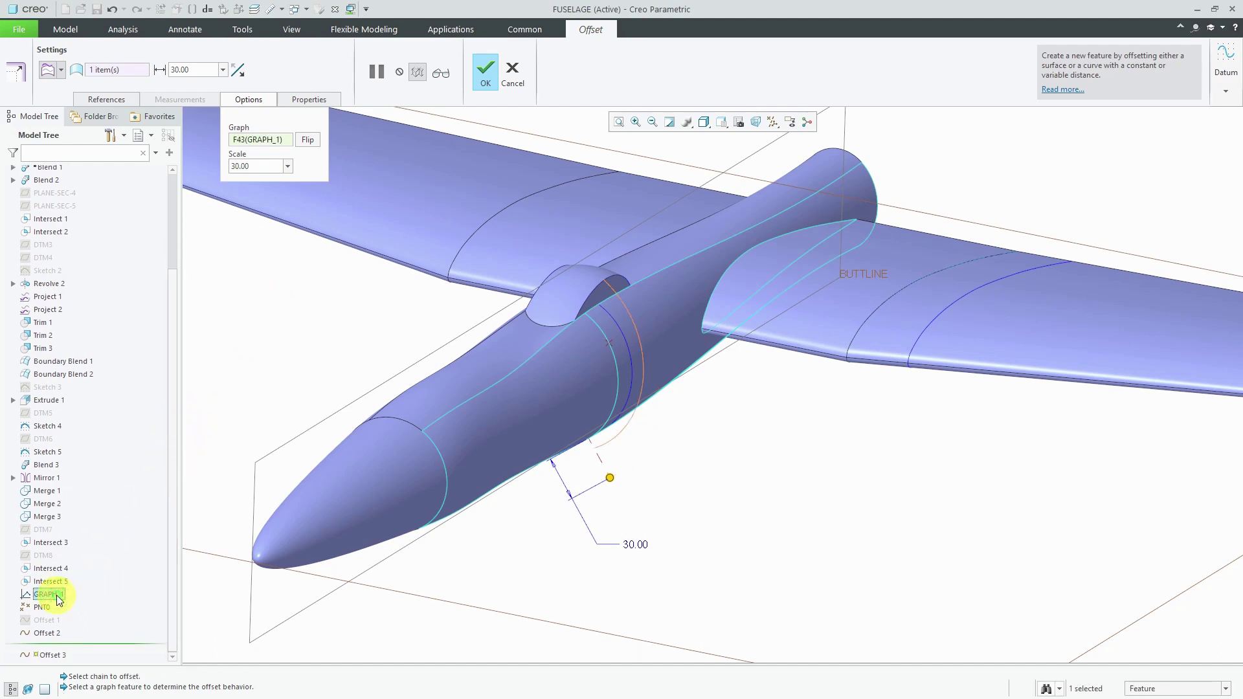
Step: Hide the datum planes and datum points and accept the redefined normal offset
{"action": "middle_click_drag", "start_coordinate": [660, 488], "coordinate": [684, 468]}
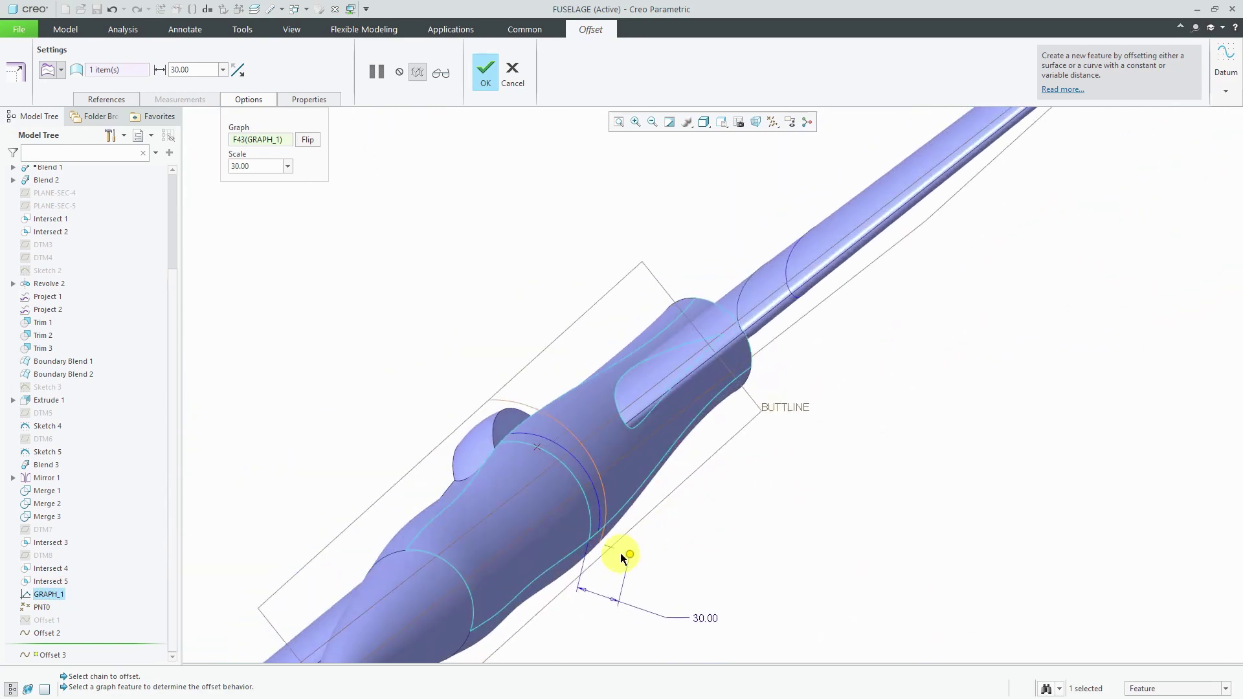
{"action": "middle_click_drag", "start_coordinate": [621, 558], "coordinate": [703, 450], "text": "shift"}
{"action": "left_click", "coordinate": [774, 124]}
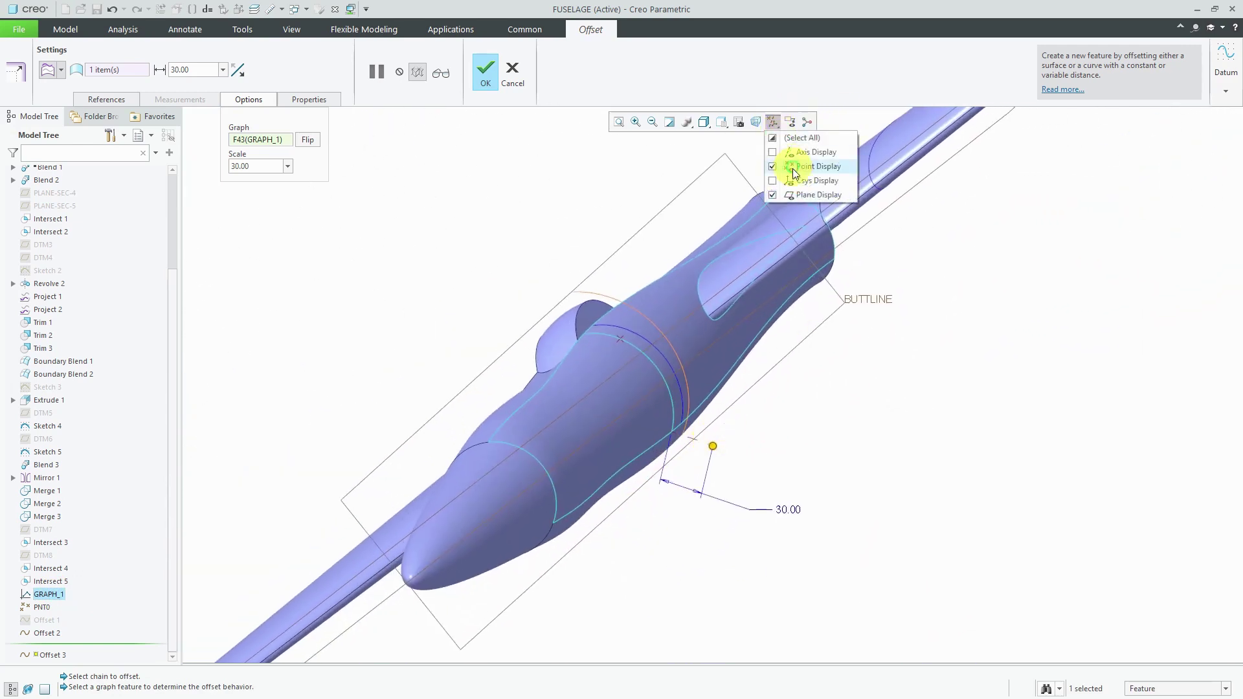
{"action": "left_click", "coordinate": [803, 193]}
{"action": "left_click", "coordinate": [808, 168]}
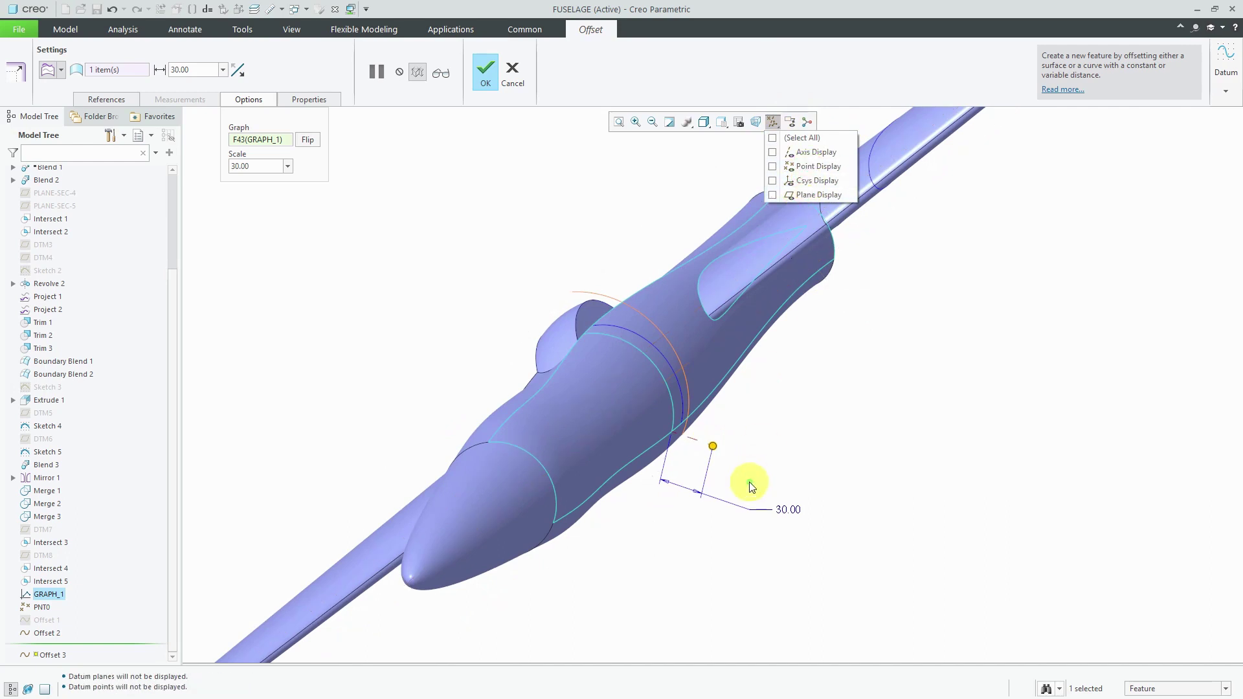
{"action": "middle_click", "coordinate": [752, 441]}
Step: Redefine the normal offset curve again, flip the direction of GRAPH_1 and accept the change
{"action": "middle_click_drag", "start_coordinate": [690, 467], "coordinate": [708, 448]}
{"action": "scroll", "coordinate": [709, 448], "scroll_direction": "down", "scroll_amount": 3}
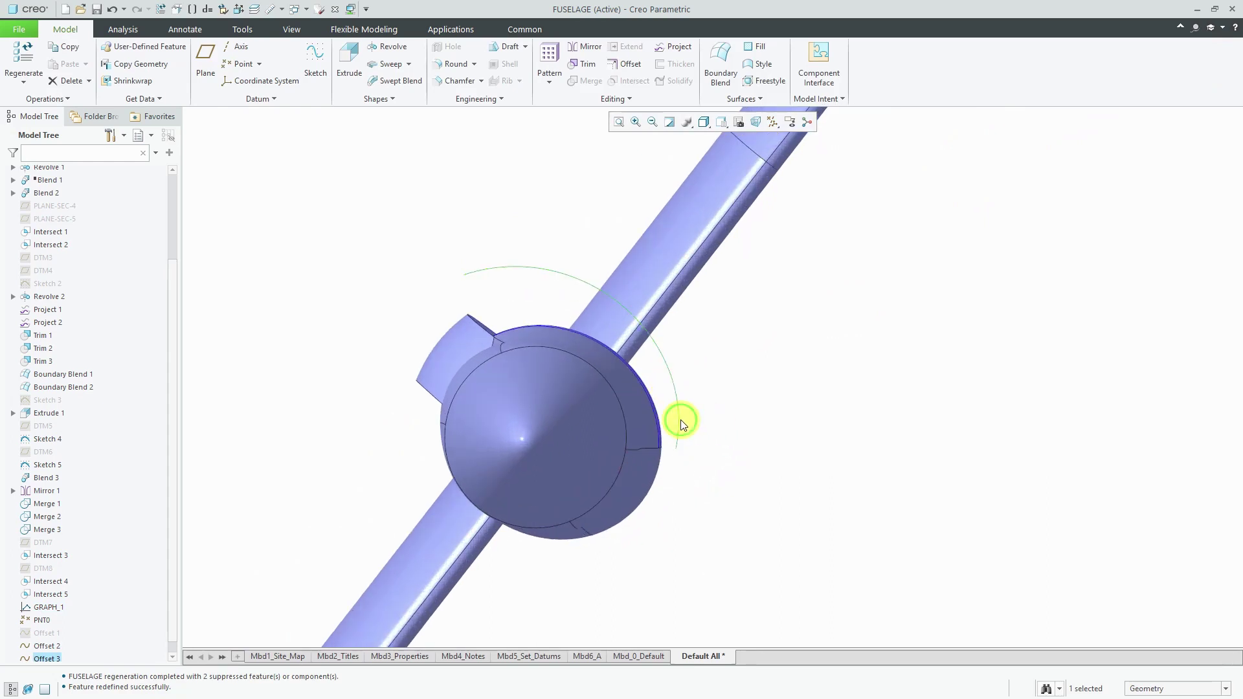
{"action": "left_click", "coordinate": [679, 420]}
{"action": "left_click", "coordinate": [706, 344]}
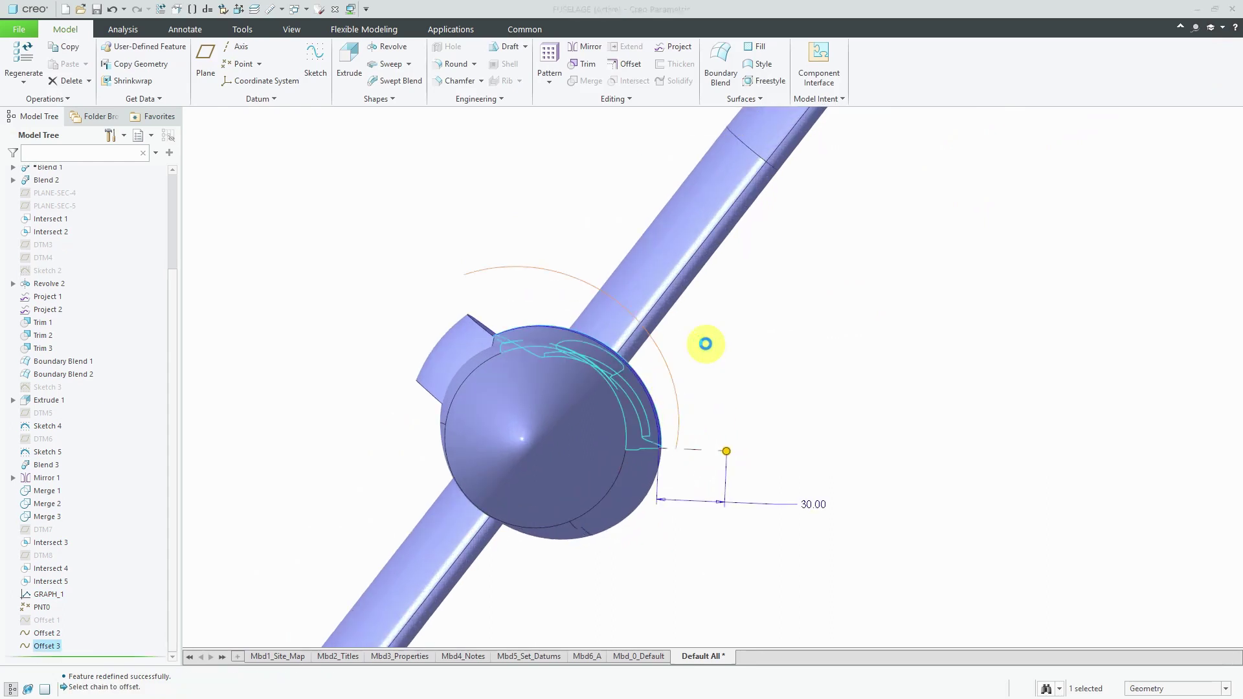
{"action": "scroll", "coordinate": [667, 469], "scroll_direction": "down", "scroll_amount": 2}
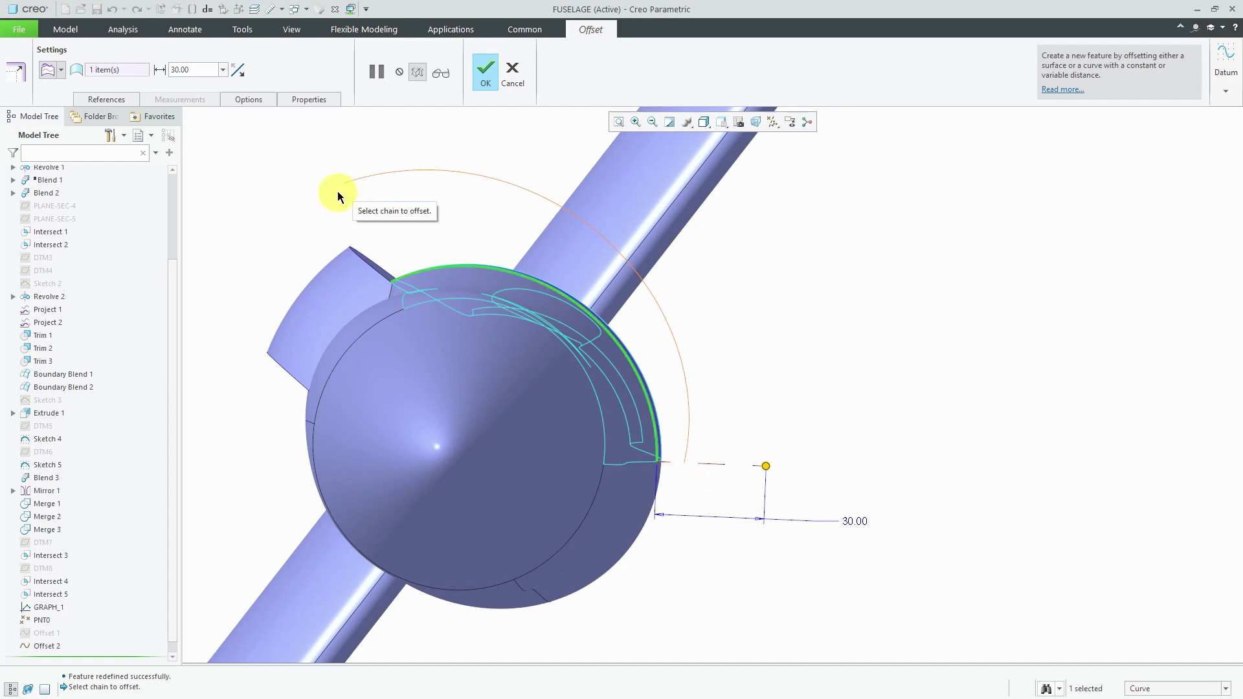
{"action": "left_click", "coordinate": [259, 101]}
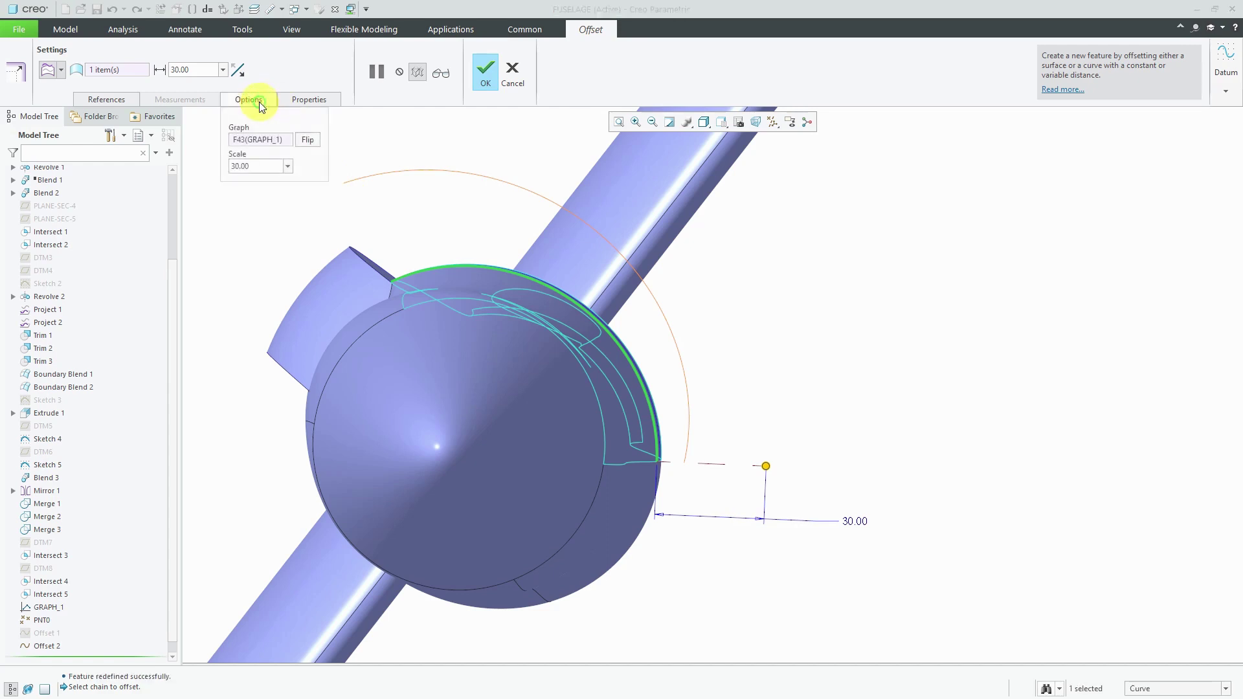
{"action": "left_click", "coordinate": [308, 141]}
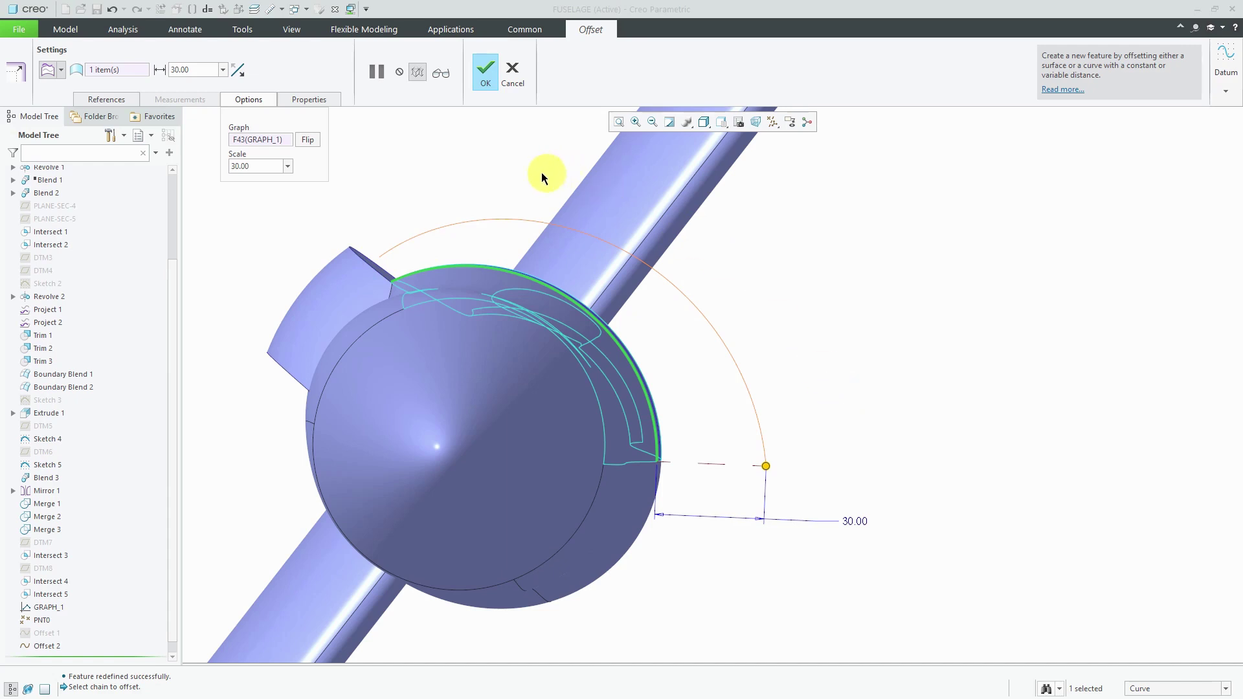
{"action": "left_click", "coordinate": [487, 87]}
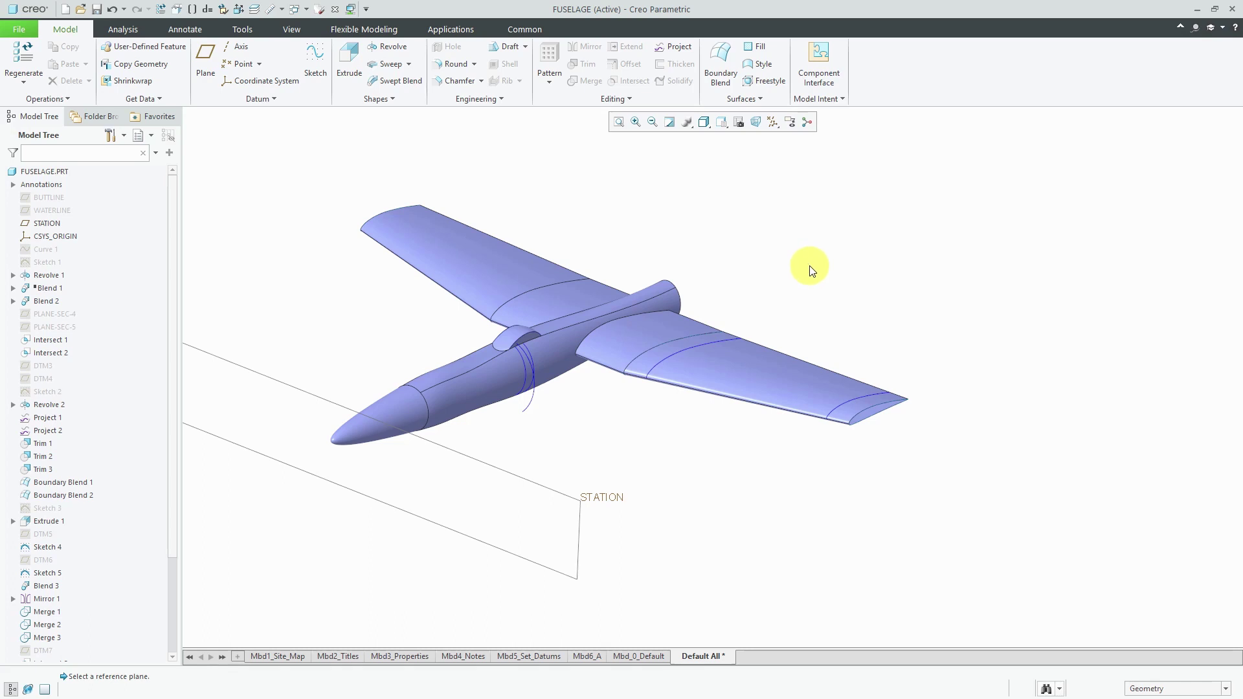
Step: Start an Offset of the inboard section curve on the wing and change its type to curves between two reference curves
{"action": "left_click", "coordinate": [721, 343]}
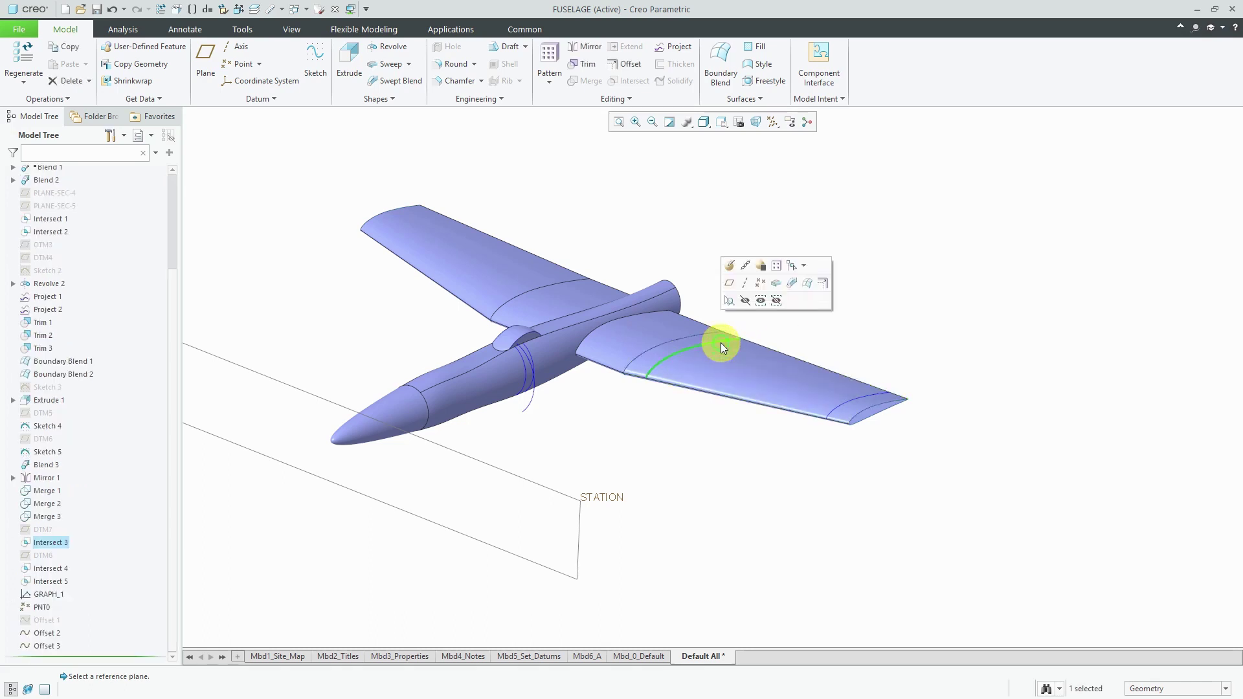
{"action": "left_click", "coordinate": [821, 285]}
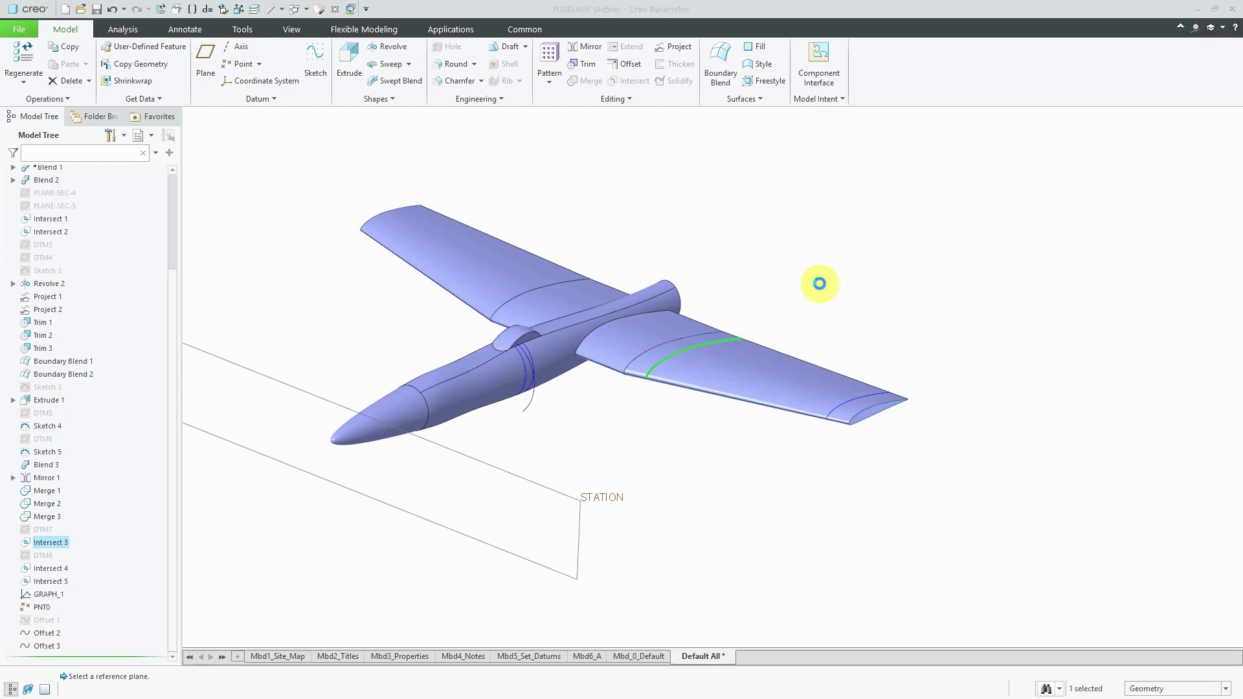
{"action": "left_click", "coordinate": [62, 71]}
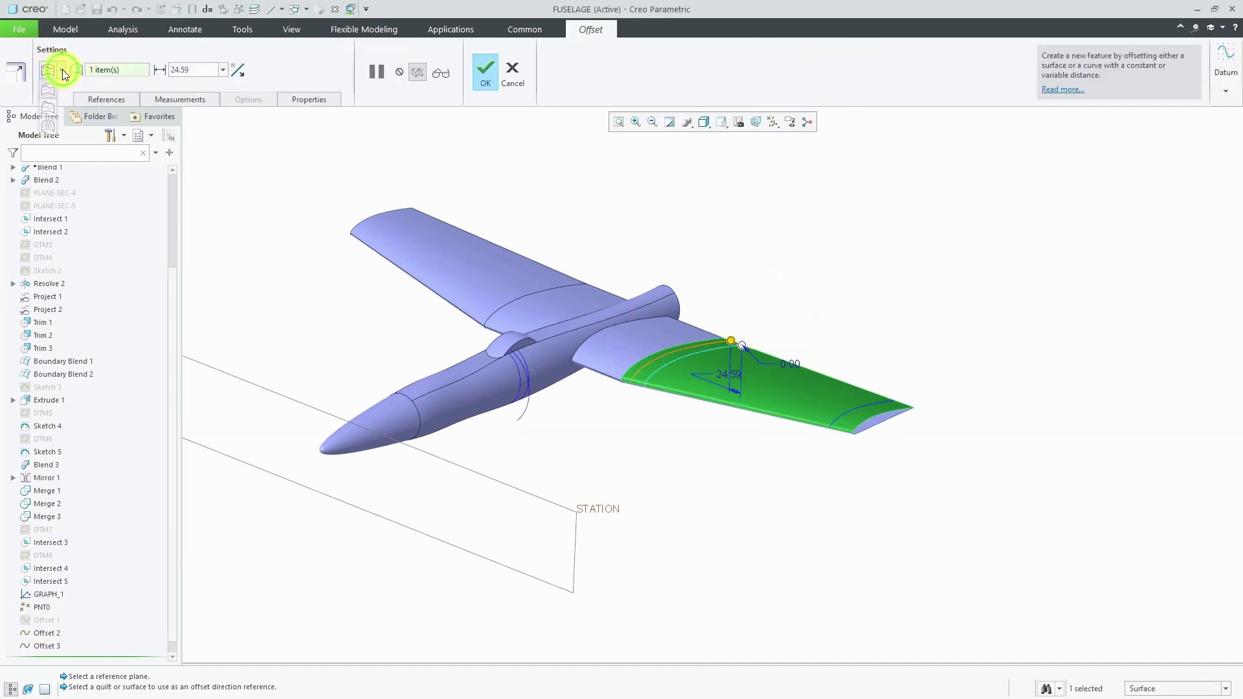
{"action": "left_click", "coordinate": [49, 128]}
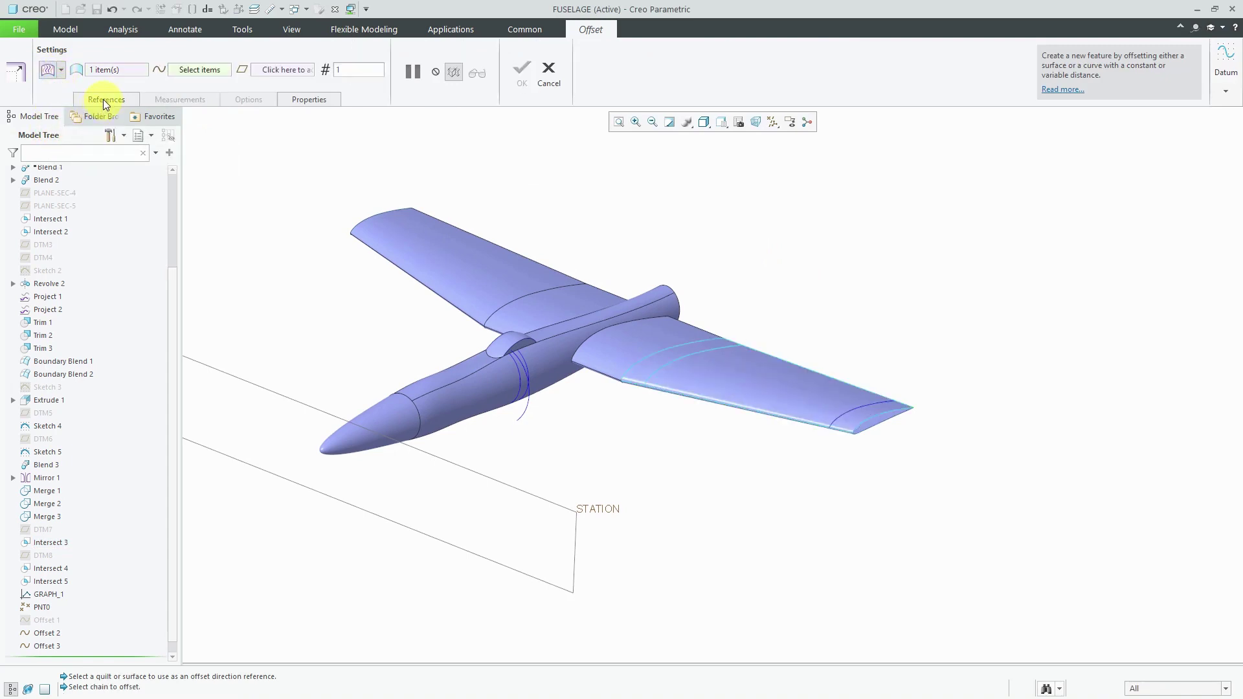
Step: Use the section curve near the wing tip as second reference curve and the STATION plane as measurement plane
{"action": "left_click", "coordinate": [103, 99]}
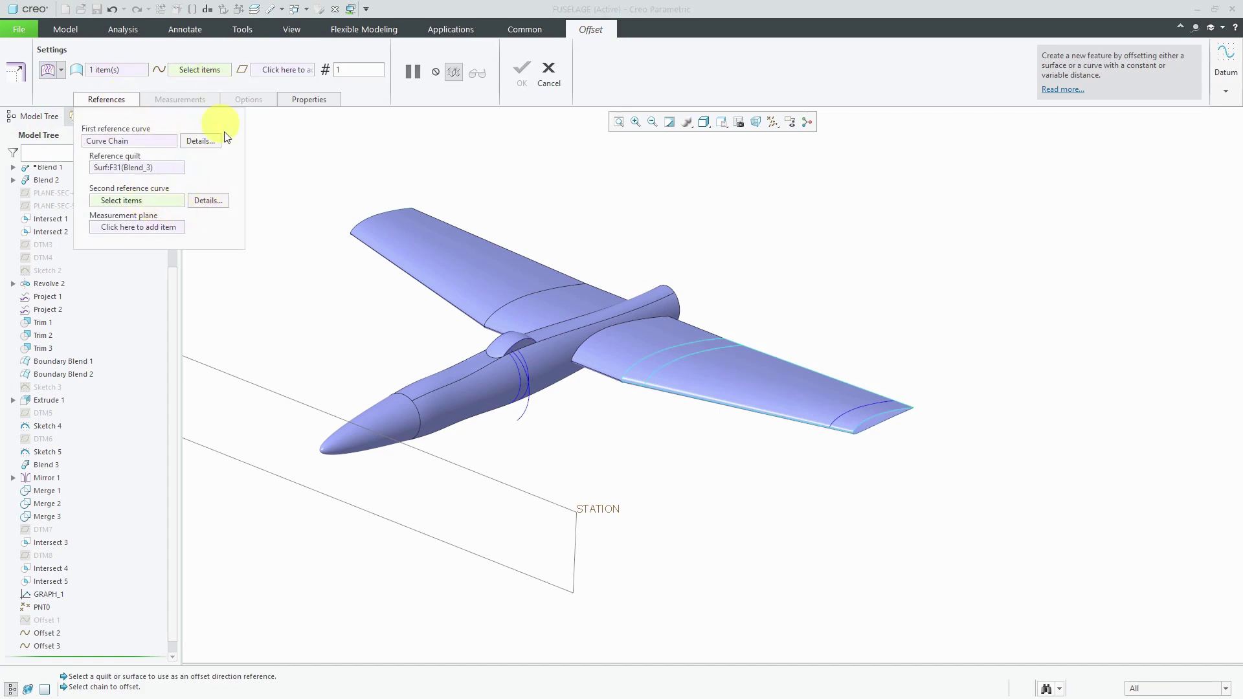
{"action": "left_click", "coordinate": [846, 411]}
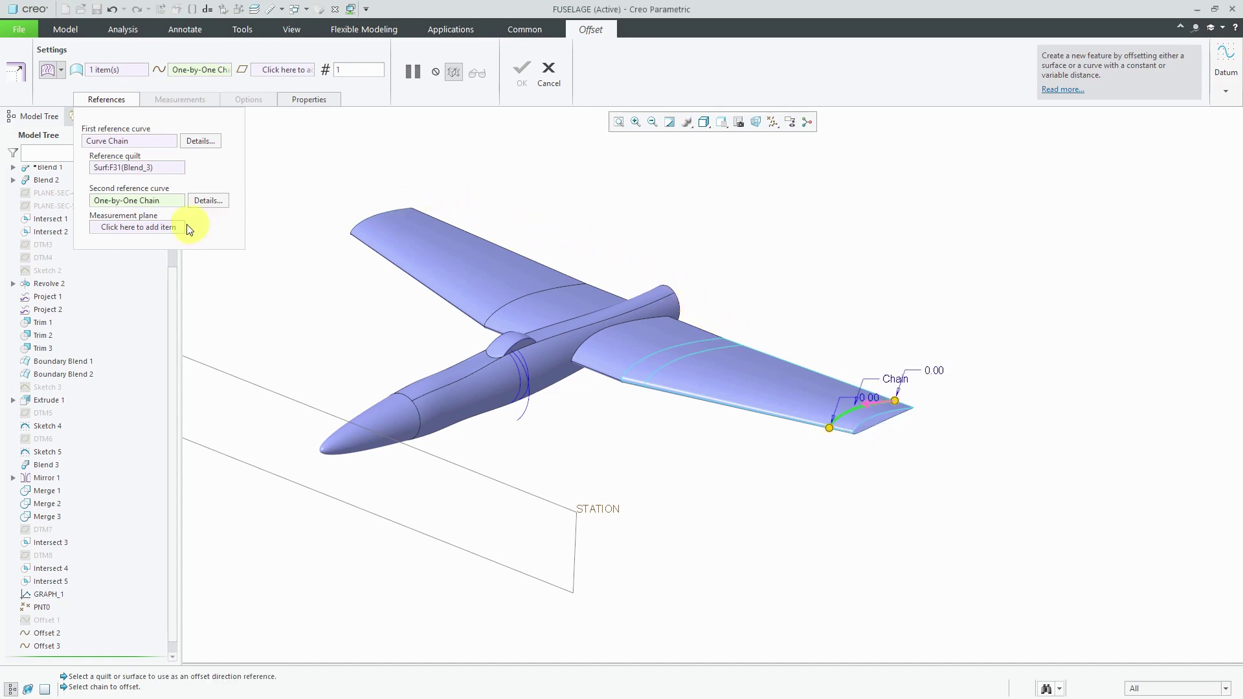
{"action": "left_click", "coordinate": [166, 227]}
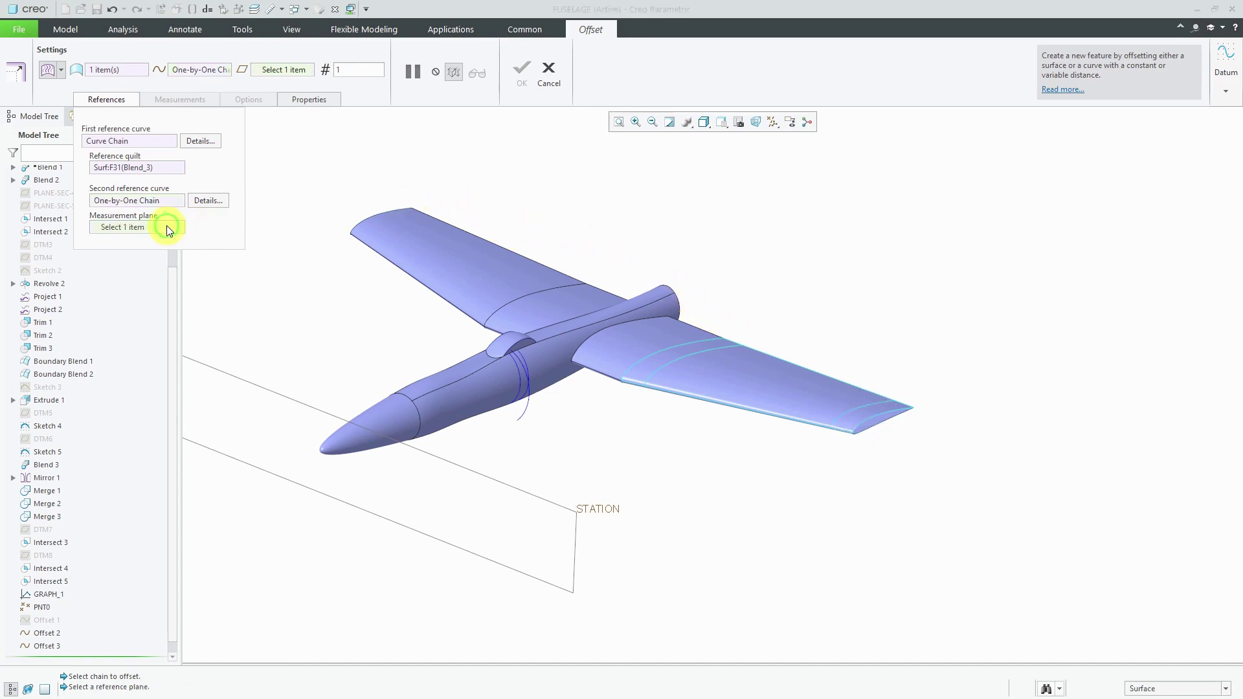
{"action": "left_click", "coordinate": [577, 510]}
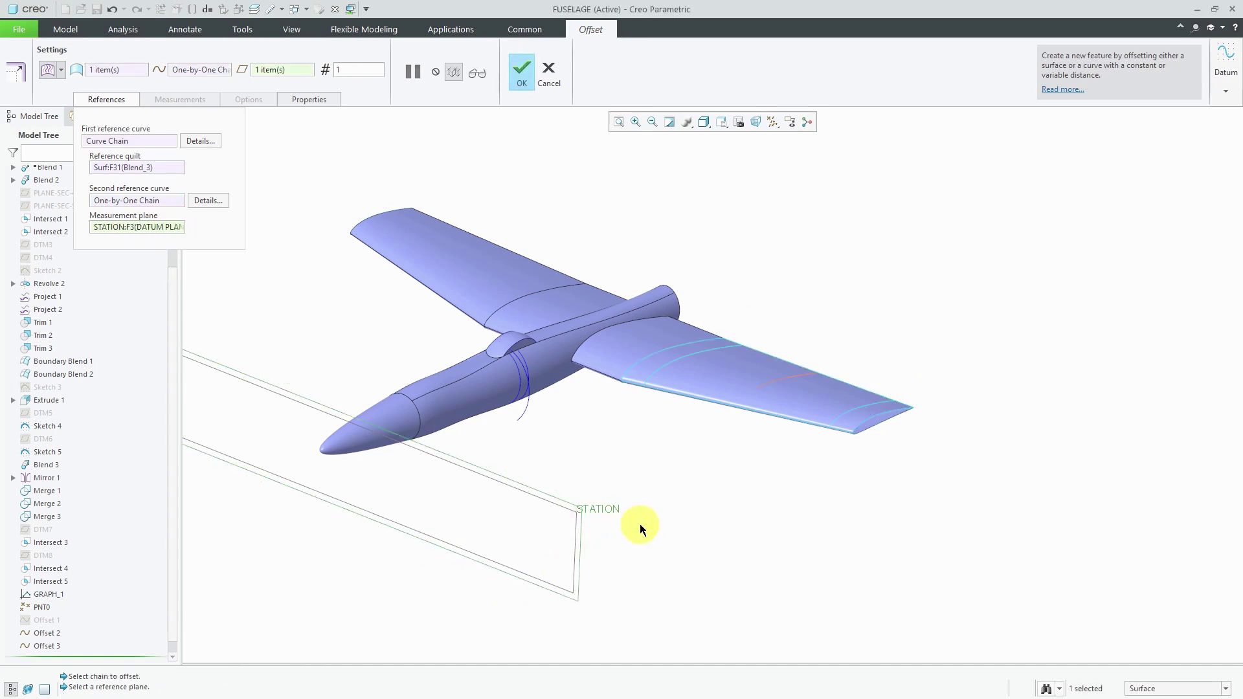
Step: Set the number of curves between the two wing reference curves to 5, accept the offset and highlight the resulting feature
{"action": "scroll", "coordinate": [791, 380], "scroll_direction": "up", "scroll_amount": 3}
{"action": "mouse_move", "coordinate": [790, 380]}
{"action": "middle_mouse_down"}
{"action": "mouse_move", "coordinate": [802, 410]}
{"action": "mouse_move", "coordinate": [783, 413]}
{"action": "mouse_move", "coordinate": [798, 364]}
{"action": "middle_mouse_up"}
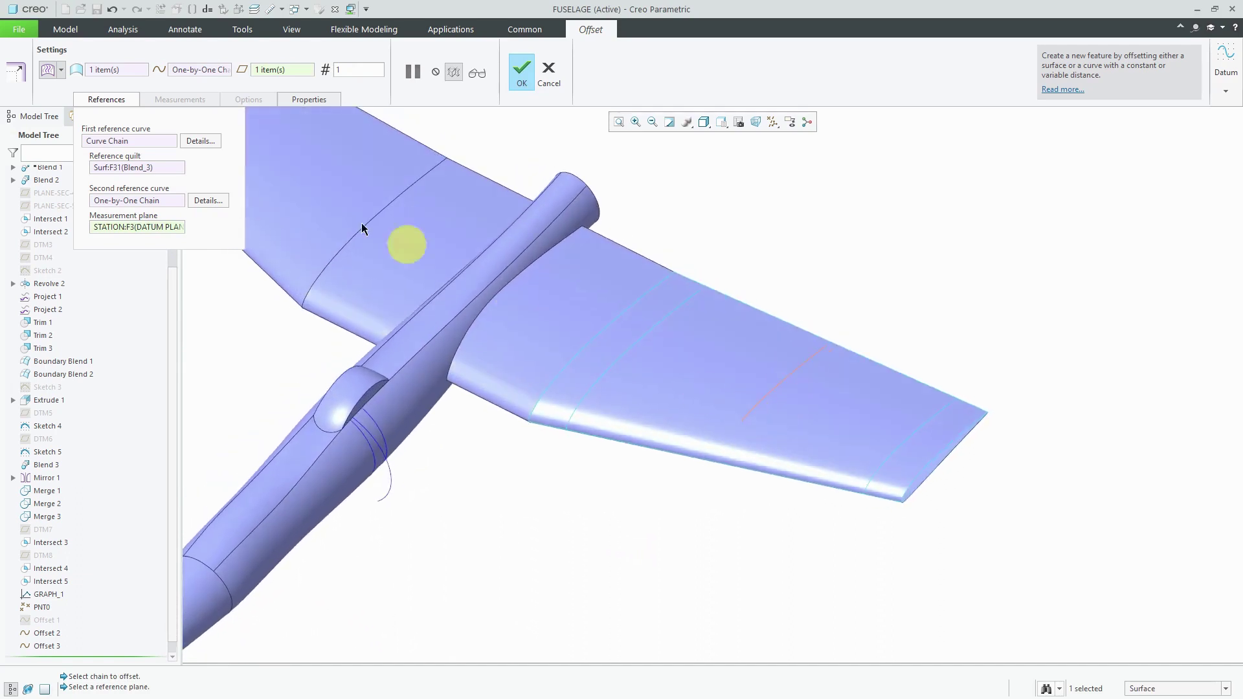
{"action": "double_click", "coordinate": [357, 69]}
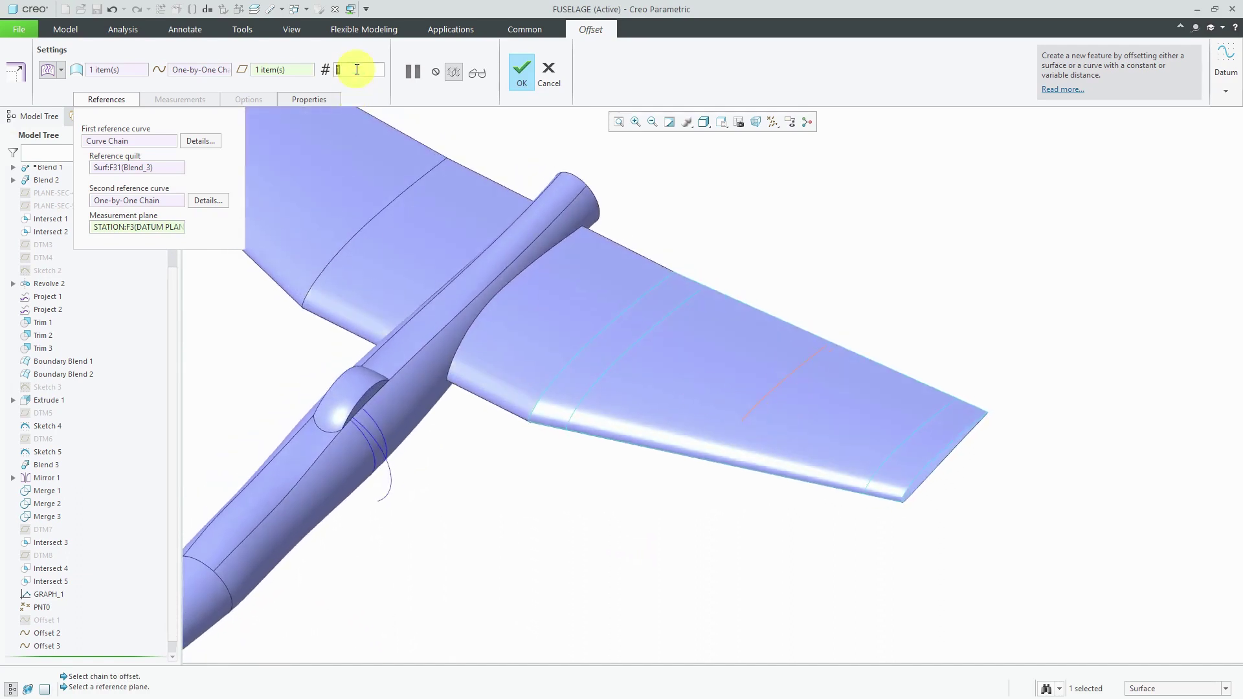
{"action": "type", "text": "5"}
{"action": "key", "text": "Return"}
{"action": "left_click", "coordinate": [529, 72]}
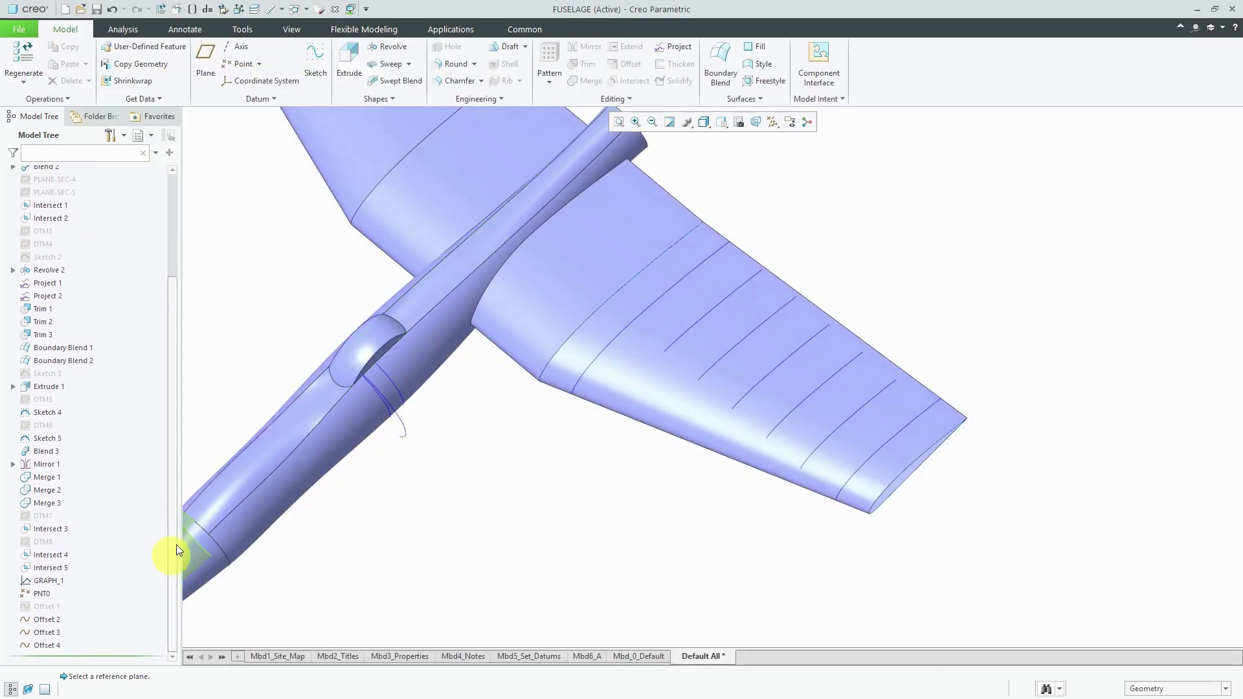
{"action": "left_click", "coordinate": [55, 647]}
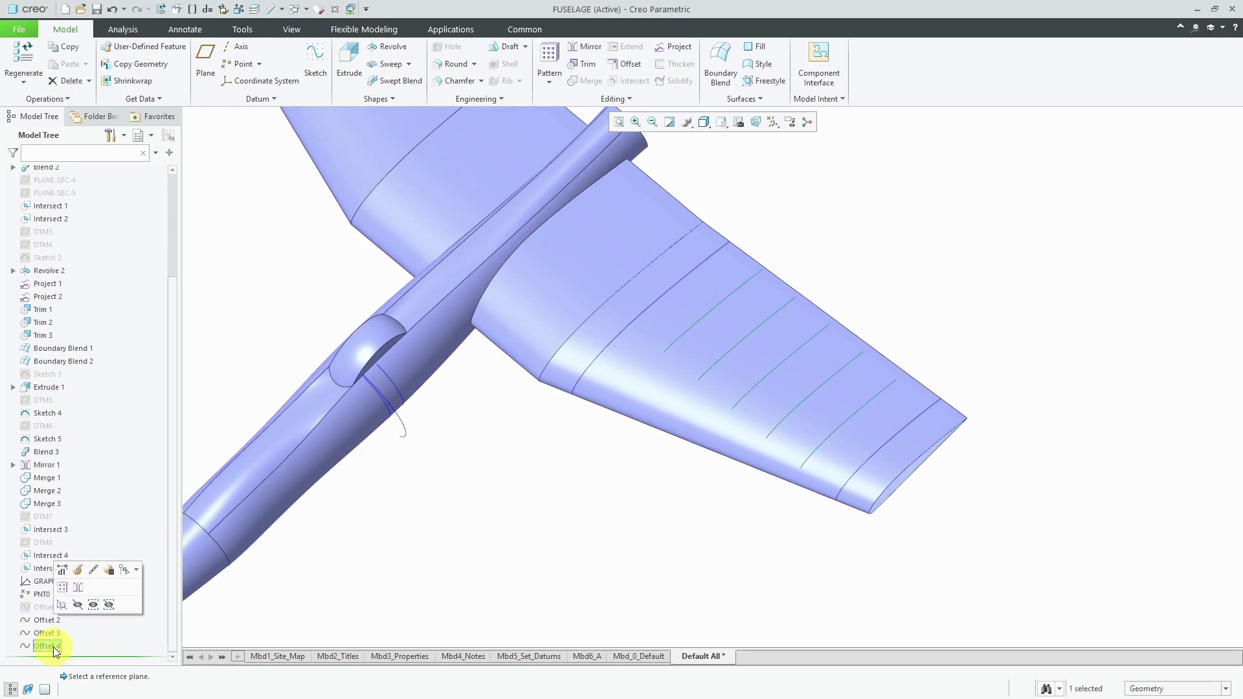
{"action": "left_click", "coordinate": [443, 548]}
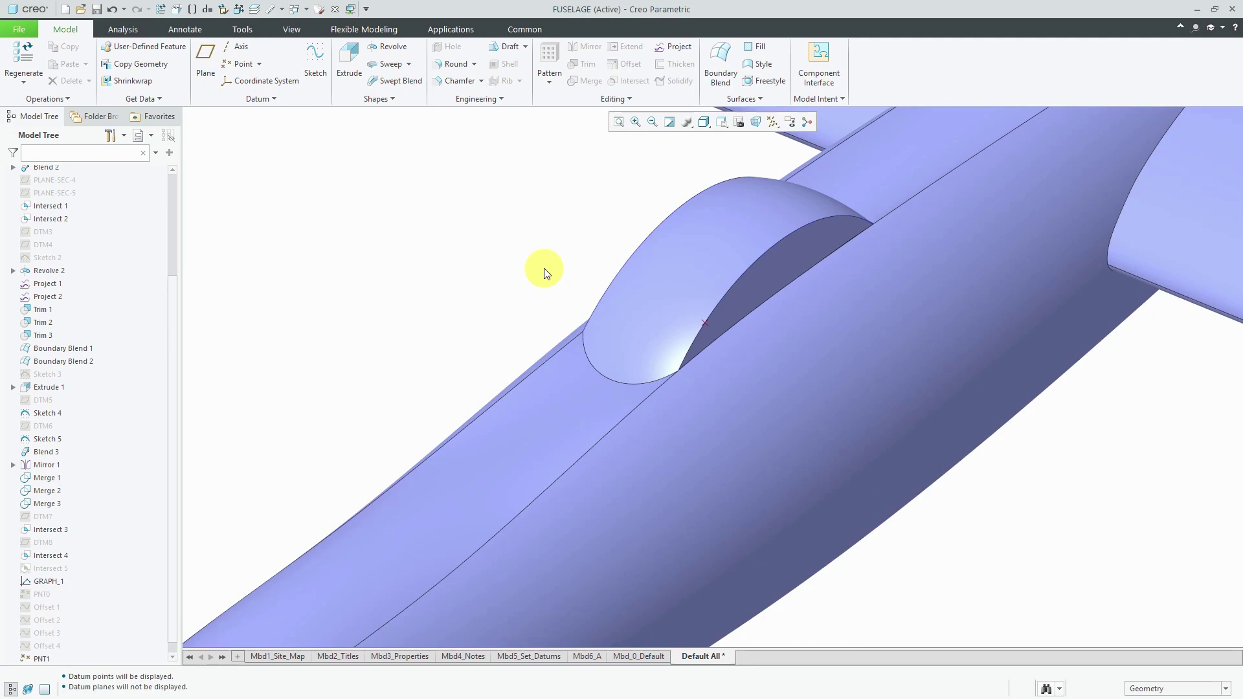
Step: Start a boundary Offset from the front edge chain of the canopy and adjust its distance to about 6.72
{"action": "left_click", "coordinate": [659, 385]}
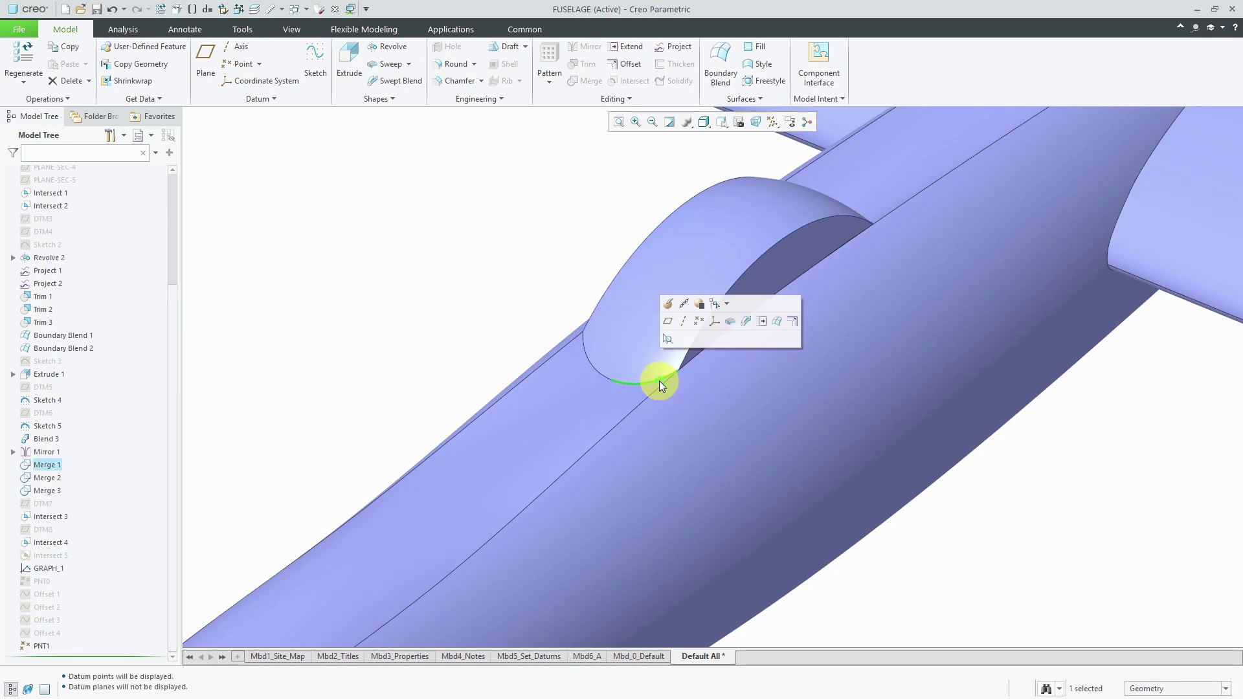
{"action": "left_click", "coordinate": [597, 367]}
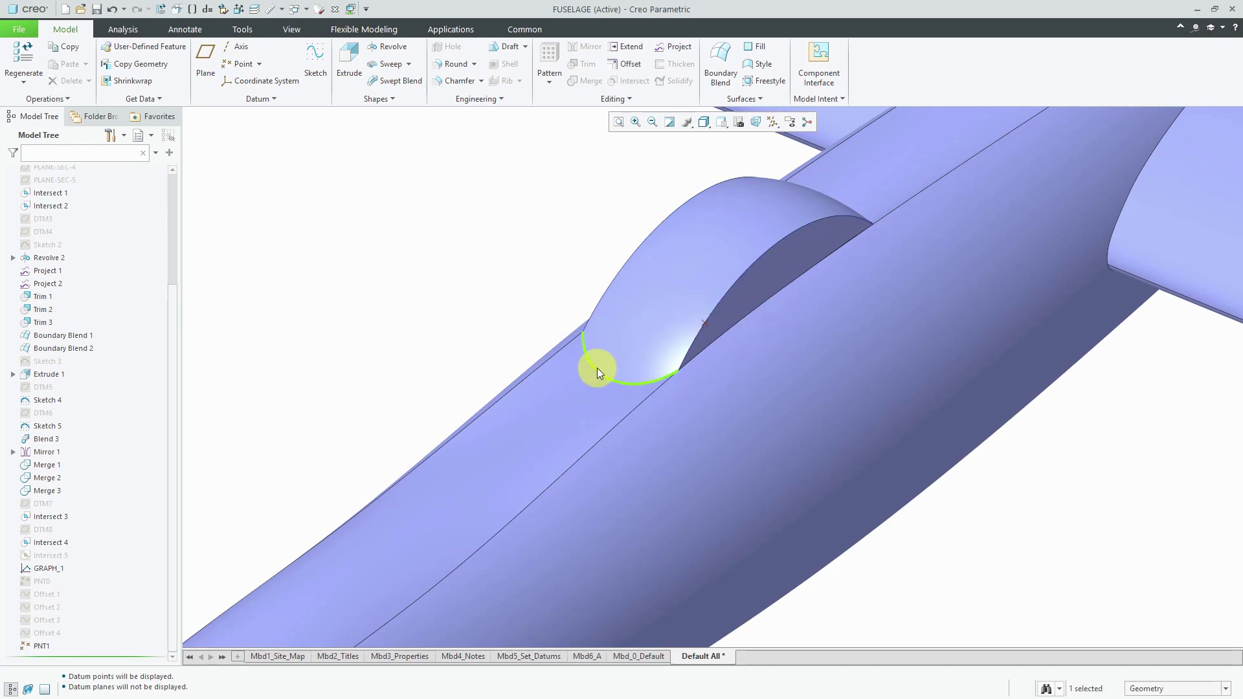
{"action": "left_click", "coordinate": [655, 320]}
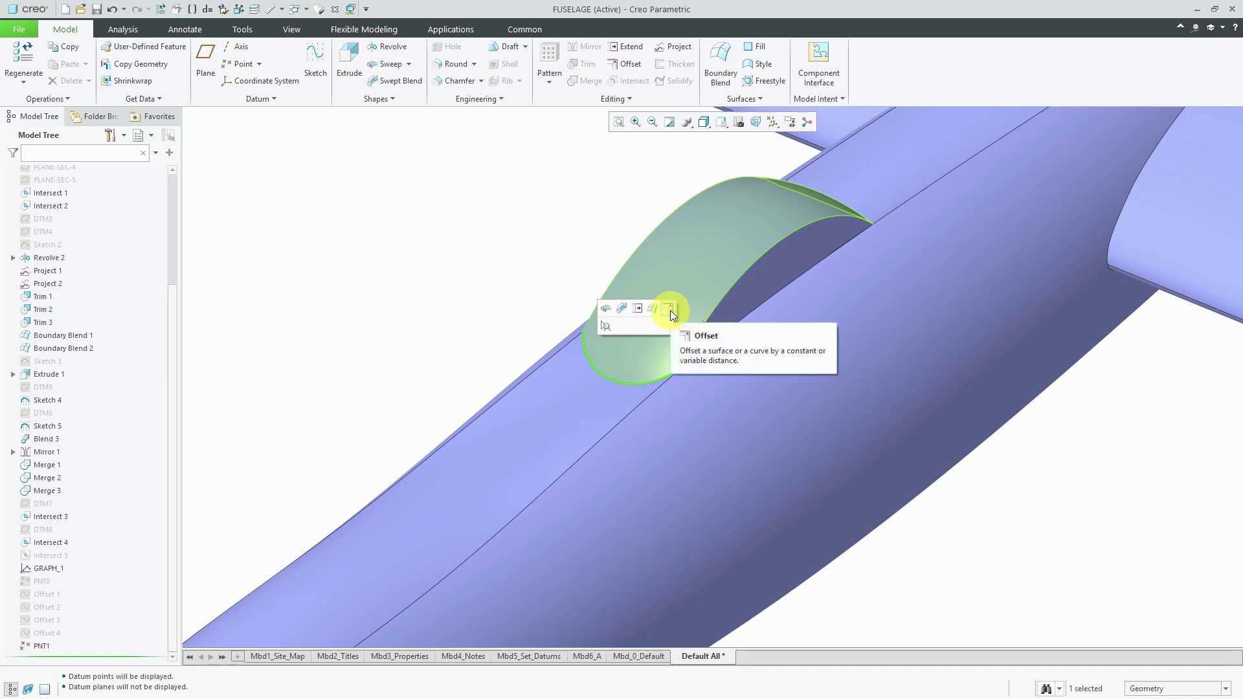
{"action": "left_click", "coordinate": [670, 309]}
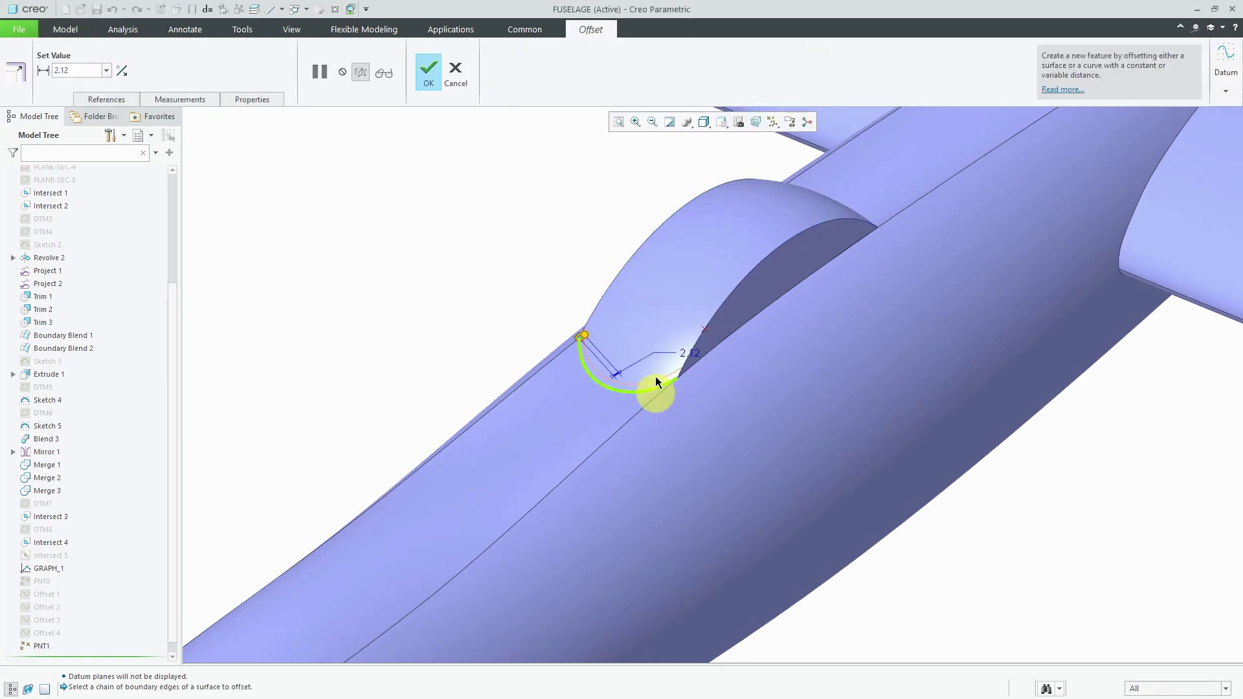
{"action": "scroll", "coordinate": [628, 339], "scroll_direction": "up", "scroll_amount": 3}
{"action": "left_click_drag", "start_coordinate": [536, 336], "coordinate": [557, 322]}
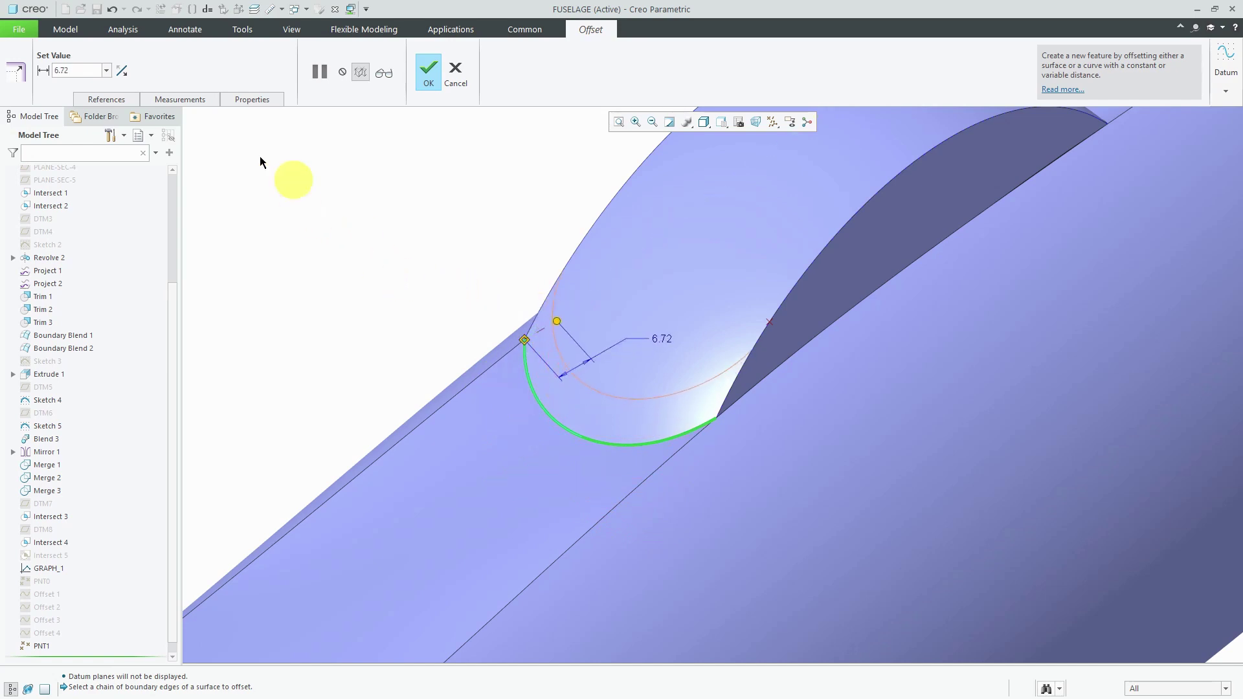
Step: Try flipping the direction of the canopy offset and review its boundary edge reference
{"action": "left_click", "coordinate": [127, 73]}
{"action": "left_click", "coordinate": [127, 72]}
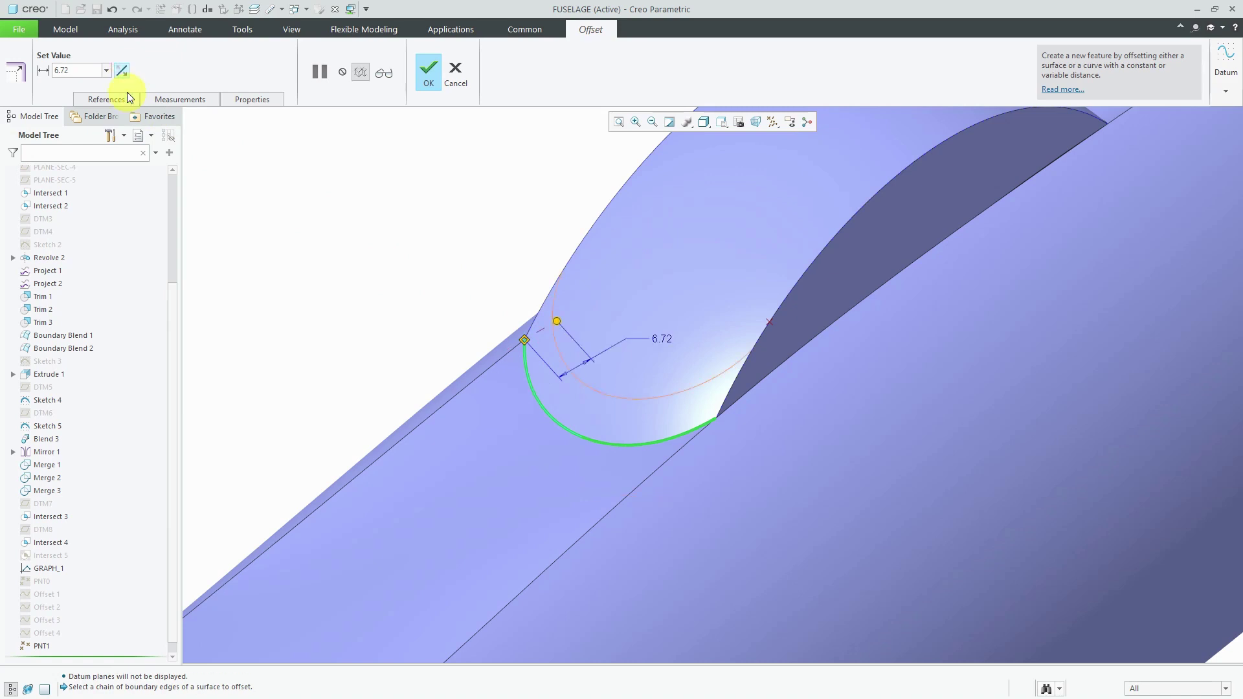
{"action": "left_click", "coordinate": [124, 99]}
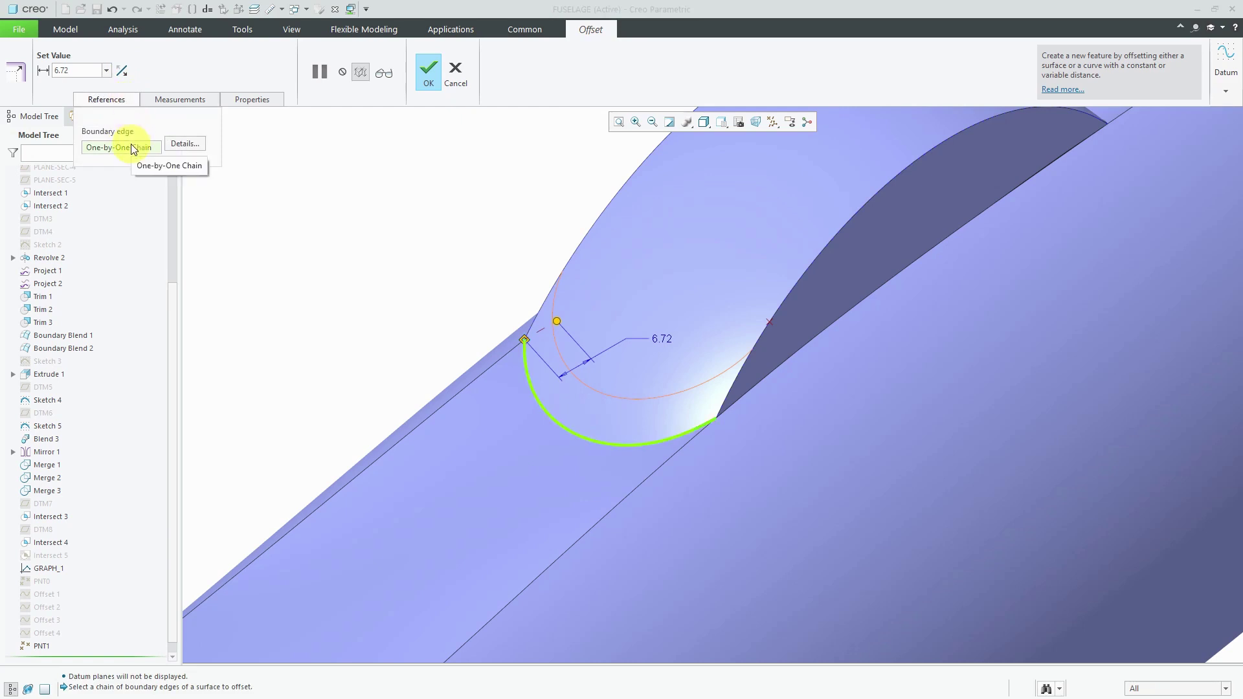
Step: Add a second measurement point at the opposite end of the edge chain and adjust its distance to about 2.84
{"action": "left_click", "coordinate": [175, 99]}
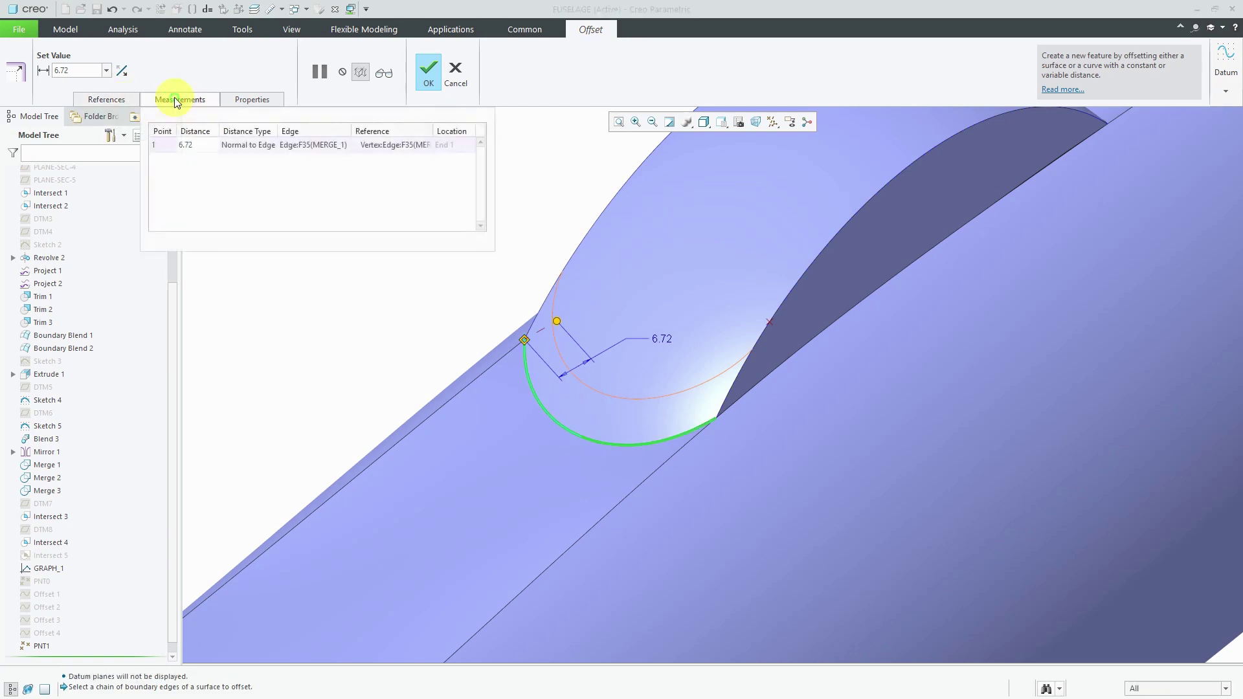
{"action": "right_click", "coordinate": [197, 180]}
{"action": "left_click", "coordinate": [223, 183]}
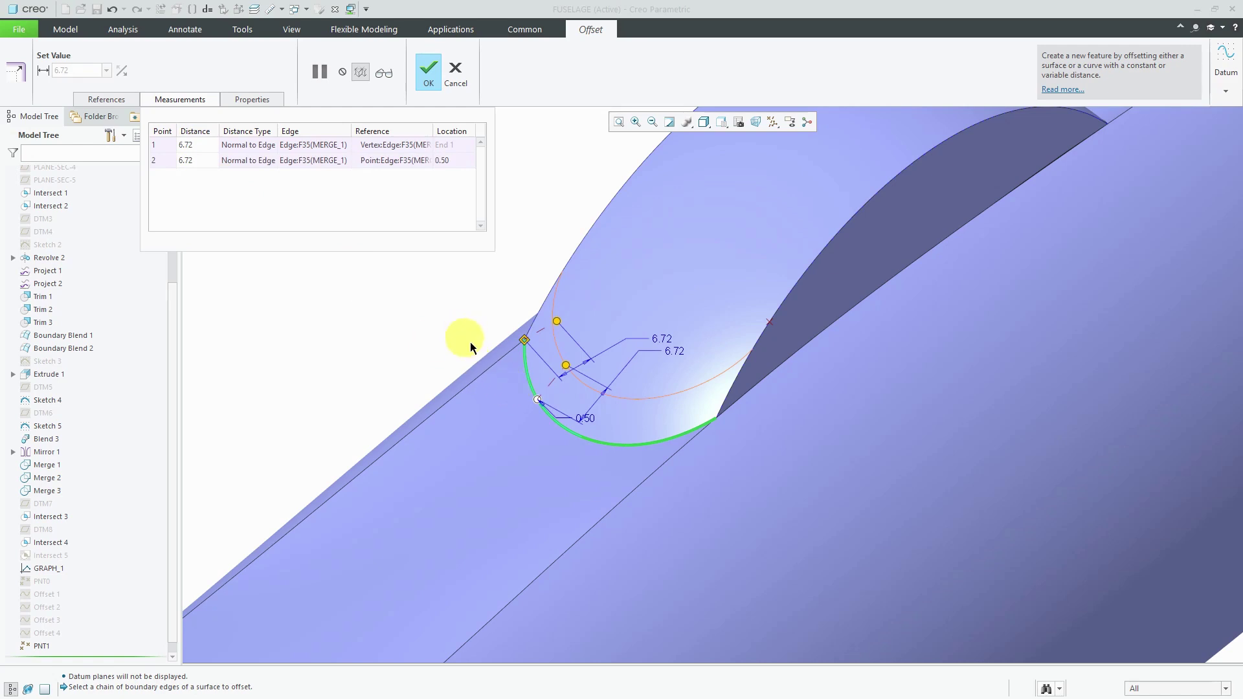
{"action": "mouse_move", "coordinate": [620, 405]}
{"action": "middle_mouse_down"}
{"action": "mouse_move", "coordinate": [632, 397]}
{"action": "mouse_move", "coordinate": [628, 406]}
{"action": "middle_mouse_up"}
{"action": "left_click", "coordinate": [525, 402]}
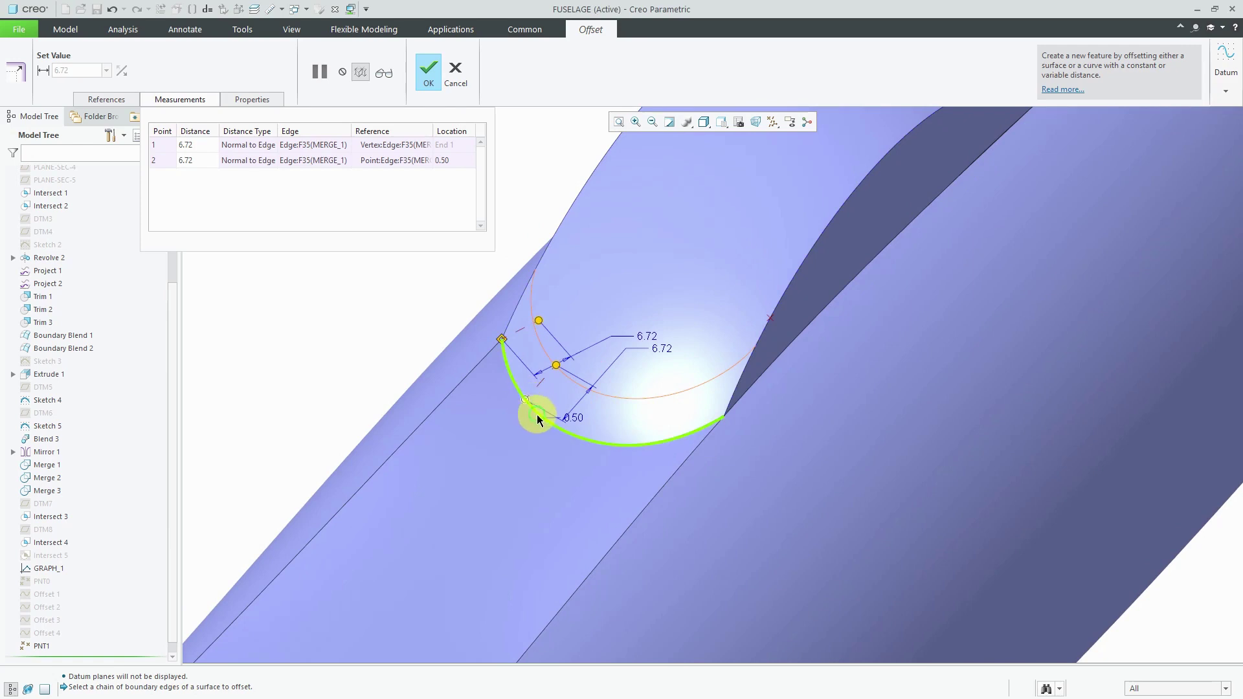
{"action": "left_click_drag", "start_coordinate": [526, 401], "coordinate": [716, 422]}
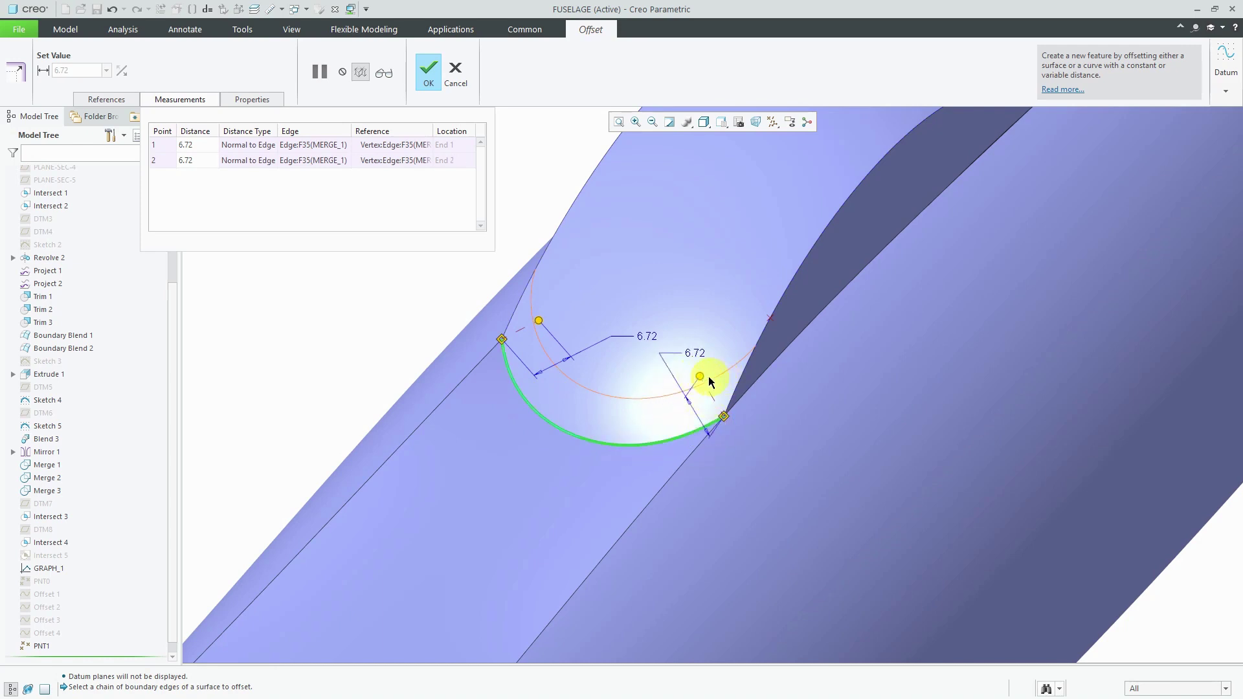
{"action": "left_click_drag", "start_coordinate": [700, 380], "coordinate": [700, 410]}
{"action": "middle_click_drag", "start_coordinate": [678, 402], "coordinate": [643, 351]}
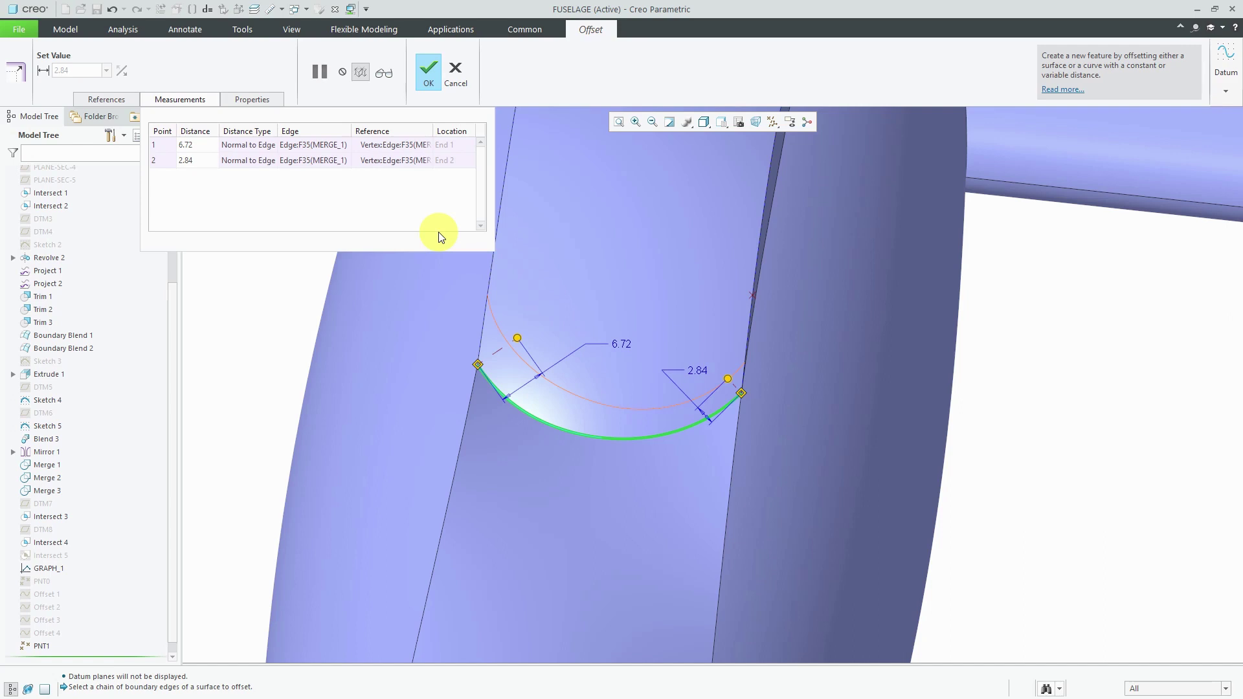
Step: Change the first point's distance type to Along Edge and adjust its distance to about 11.94
{"action": "left_click", "coordinate": [273, 151]}
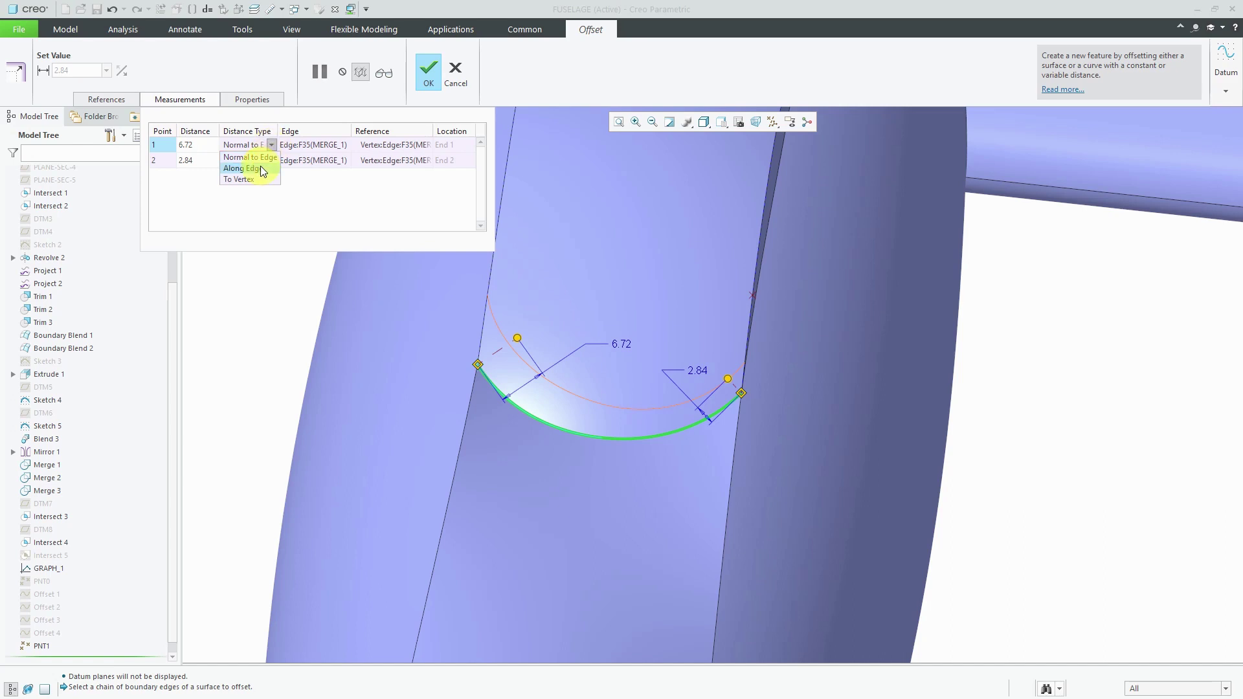
{"action": "left_click", "coordinate": [261, 168]}
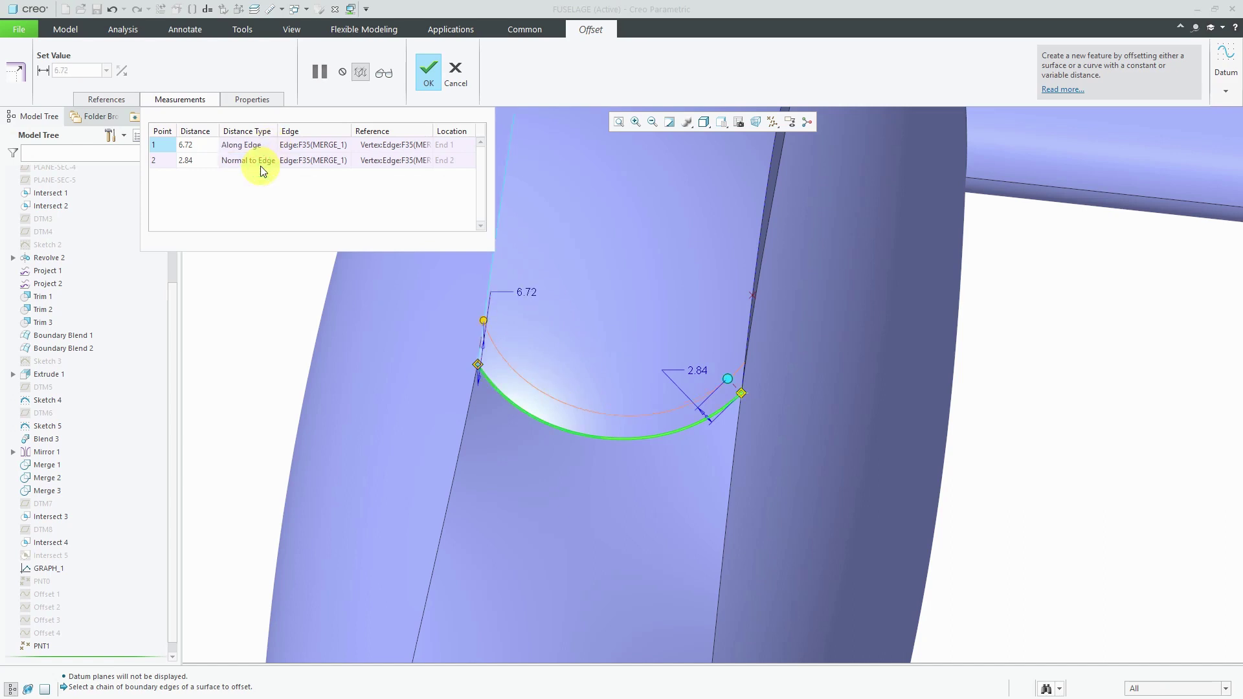
{"action": "middle_click_drag", "start_coordinate": [743, 453], "coordinate": [745, 409]}
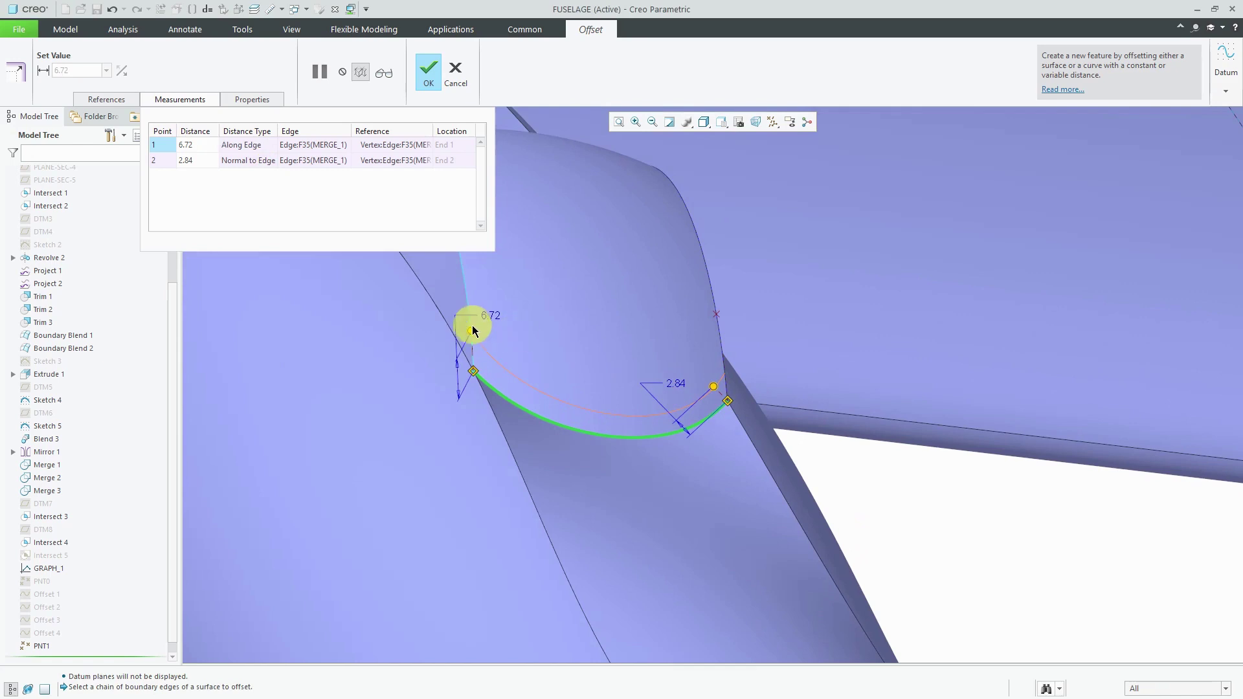
{"action": "left_click_drag", "start_coordinate": [473, 330], "coordinate": [471, 304]}
{"action": "middle_click_drag", "start_coordinate": [524, 336], "coordinate": [580, 352]}
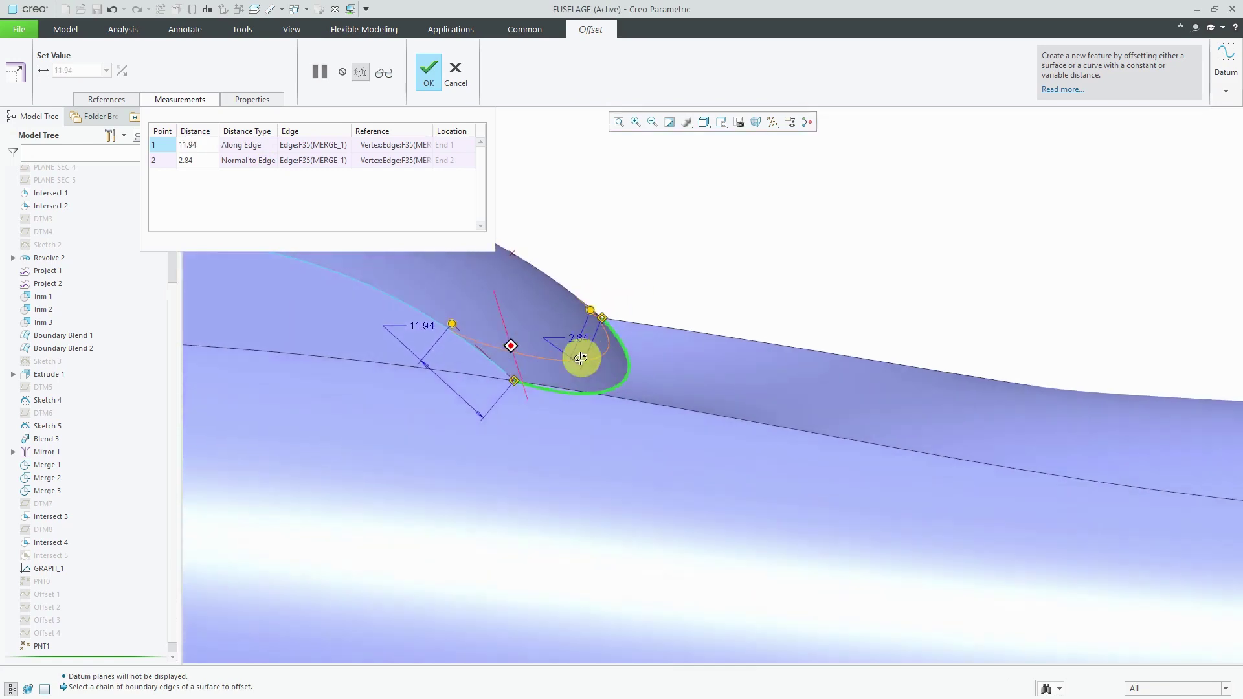
{"action": "middle_click_drag", "start_coordinate": [455, 330], "coordinate": [481, 348]}
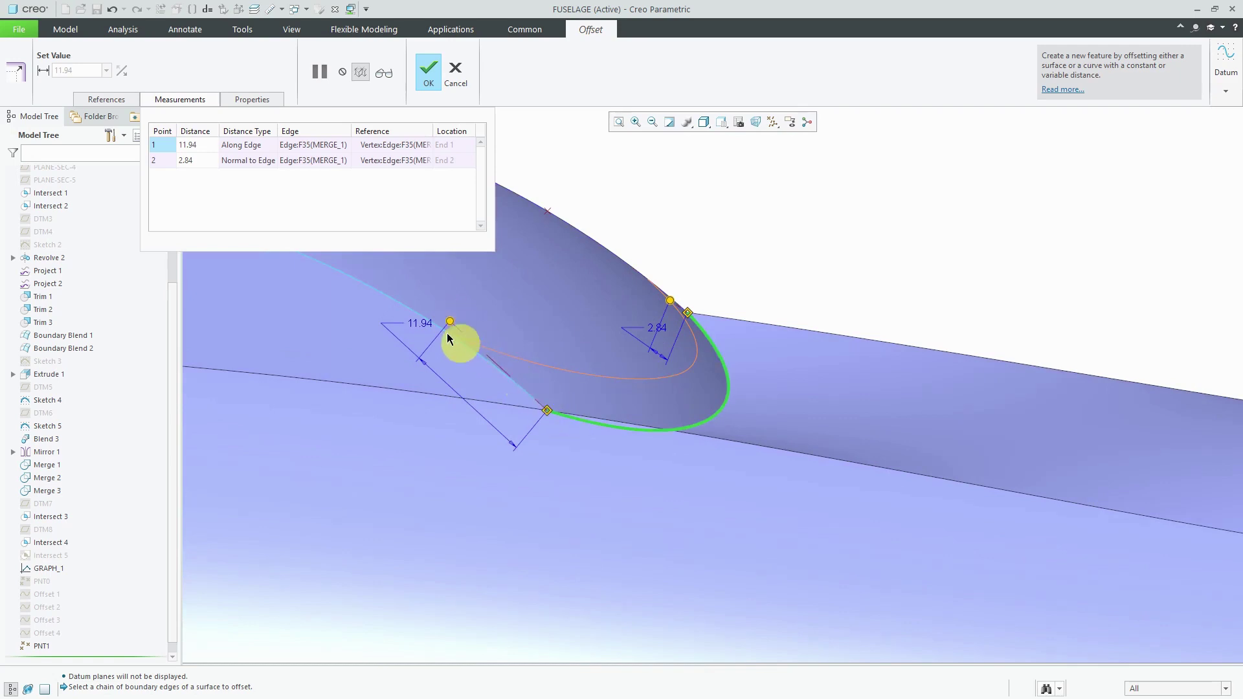
Step: Switch the first point's distance type to Normal to Edge for comparison and return it to Along Edge
{"action": "left_click", "coordinate": [269, 149]}
{"action": "left_click", "coordinate": [270, 148]}
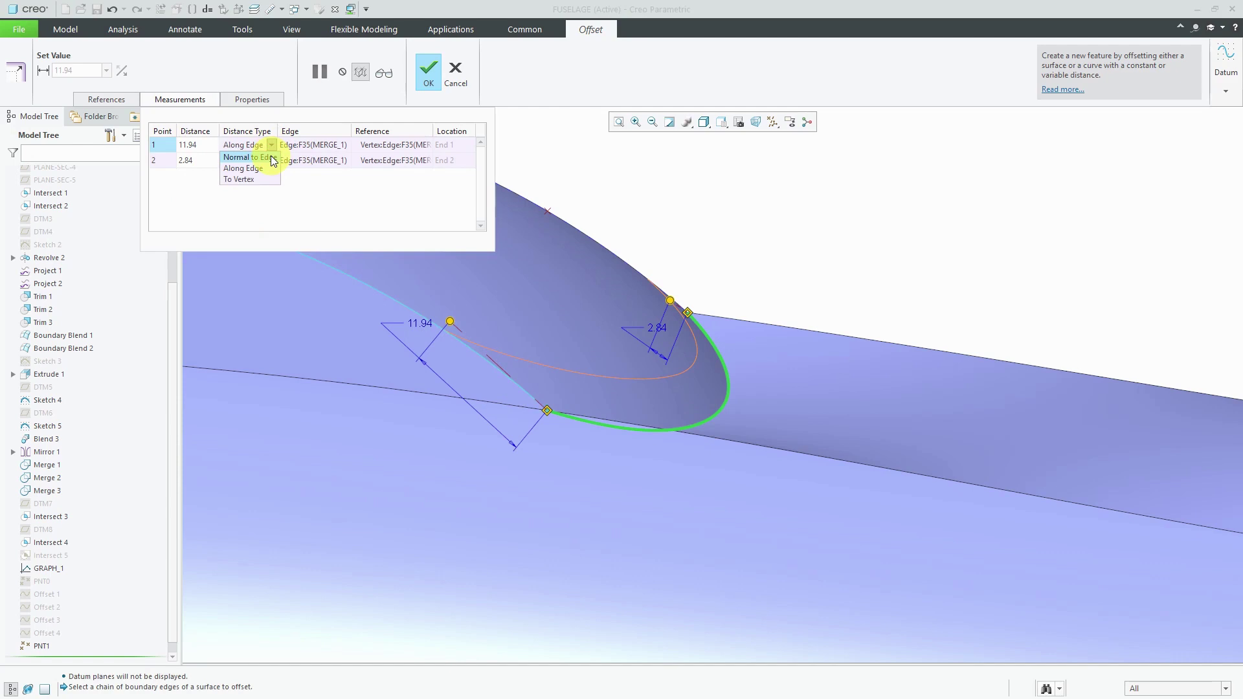
{"action": "left_click", "coordinate": [272, 158]}
{"action": "middle_click_drag", "start_coordinate": [555, 355], "coordinate": [502, 353]}
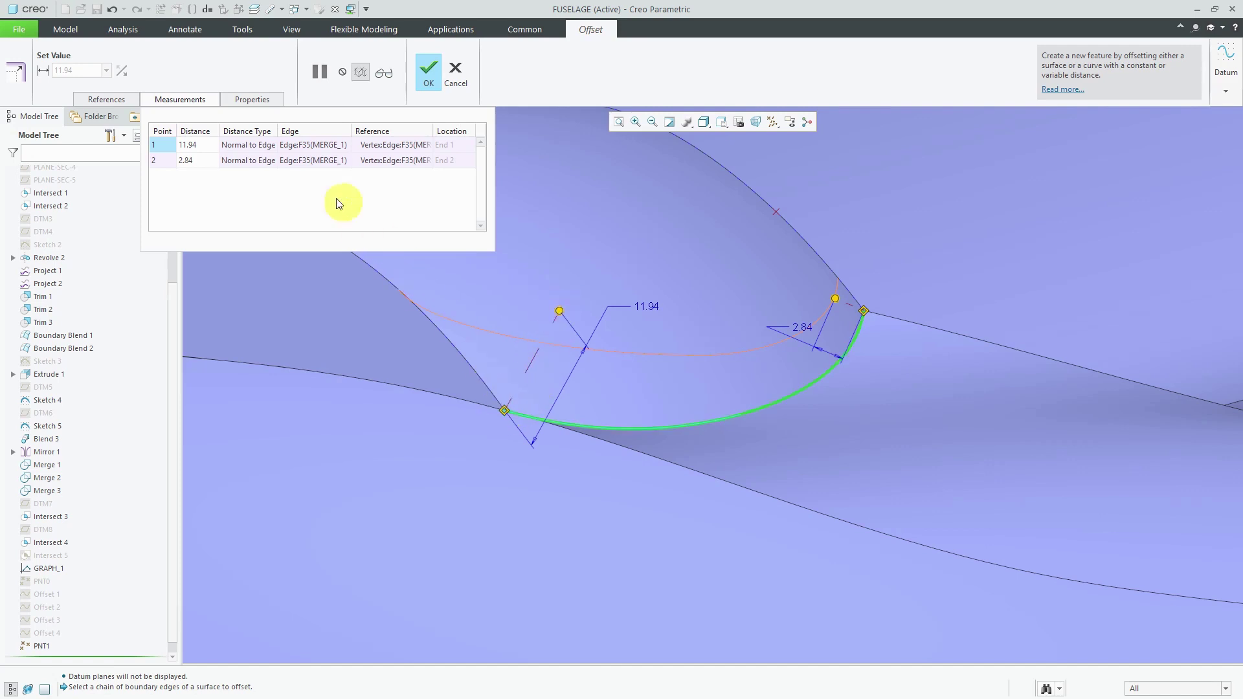
{"action": "left_click", "coordinate": [274, 148]}
{"action": "left_click", "coordinate": [273, 148]}
{"action": "left_click", "coordinate": [266, 167]}
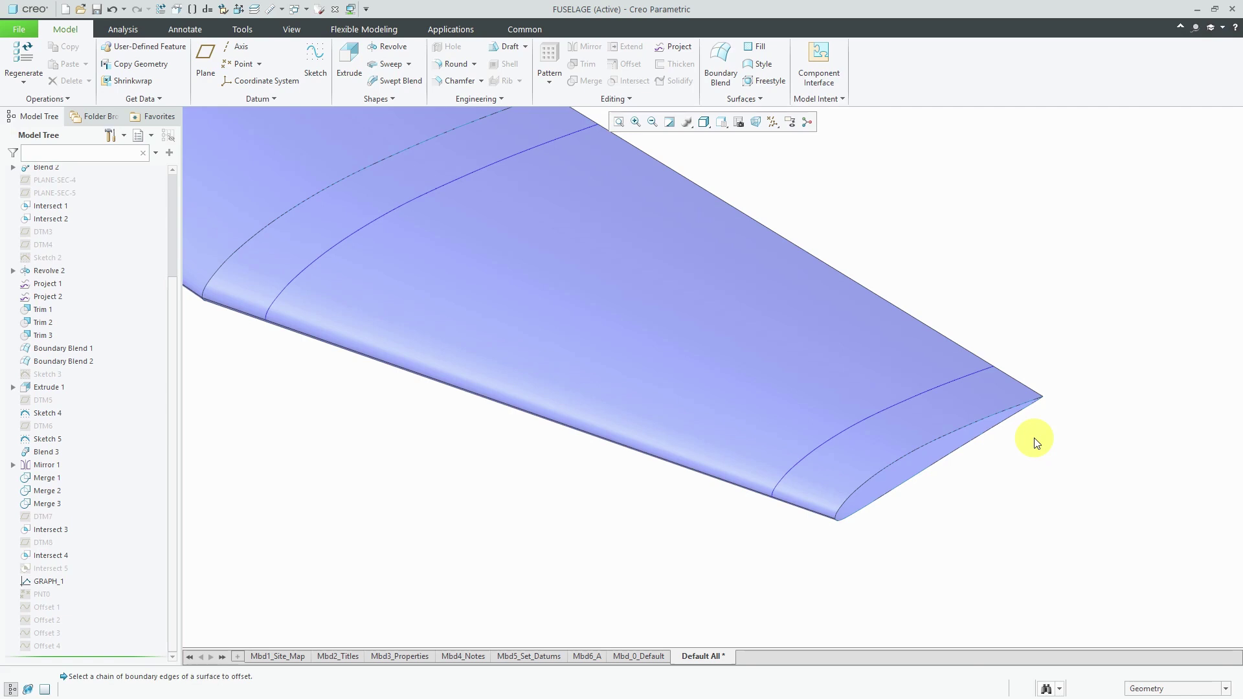
Step: Offset the boundary edge at the wing tip with the distance type To Vertex and accept the feature
{"action": "left_click", "coordinate": [950, 436]}
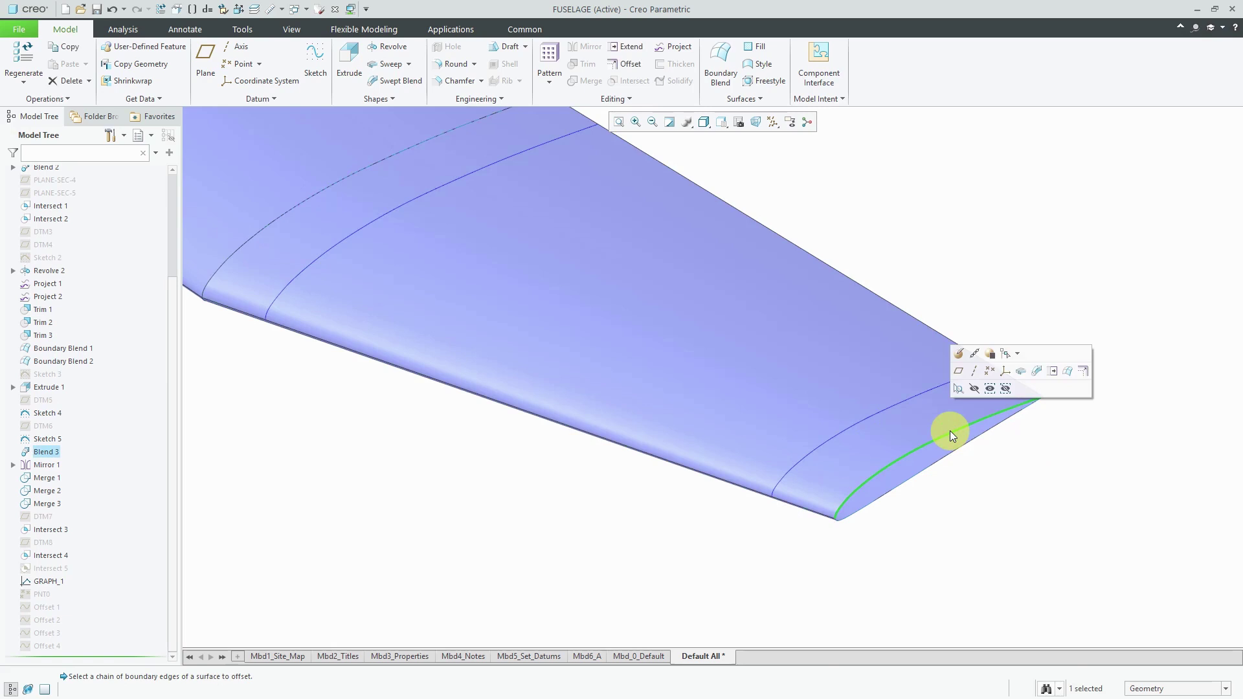
{"action": "left_click", "coordinate": [1083, 372]}
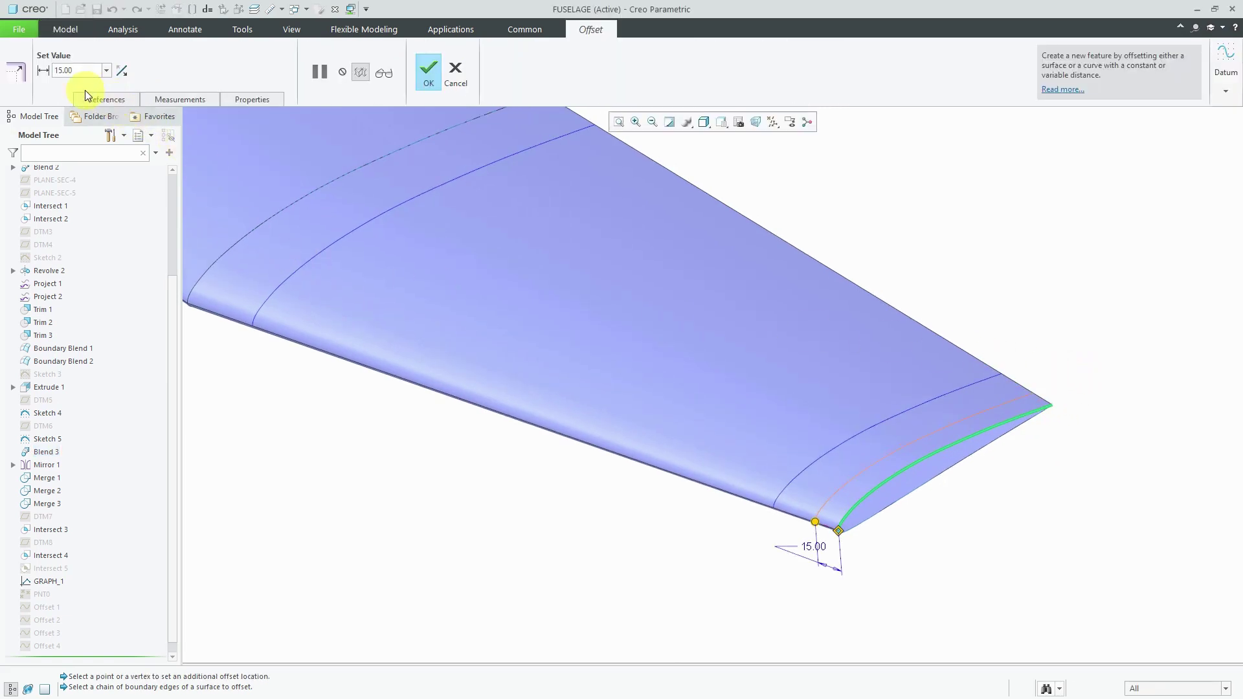
{"action": "left_click", "coordinate": [166, 99]}
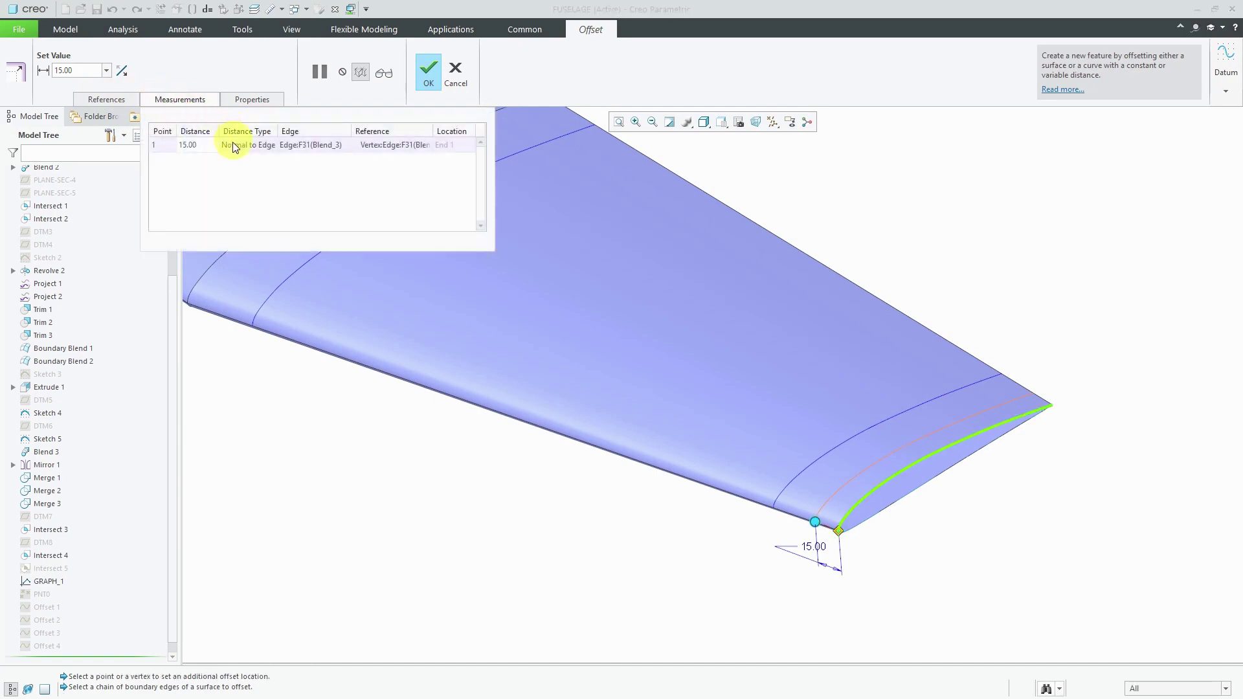
{"action": "left_click", "coordinate": [265, 145]}
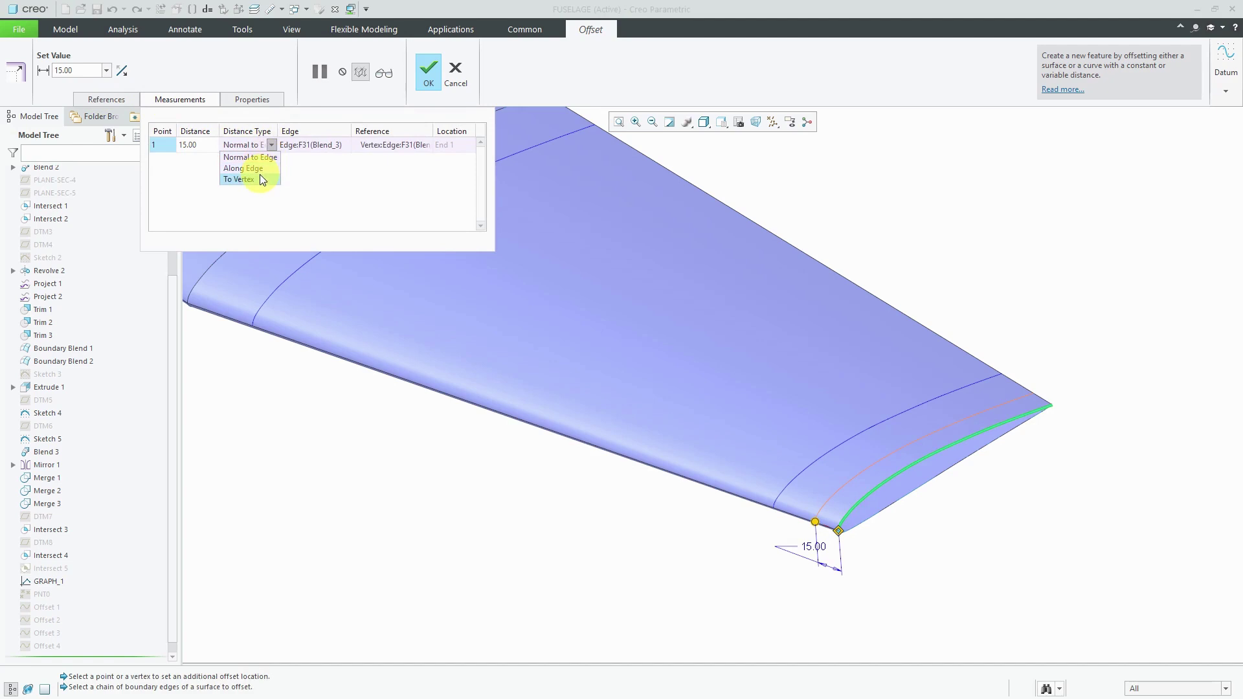
{"action": "left_click", "coordinate": [259, 176]}
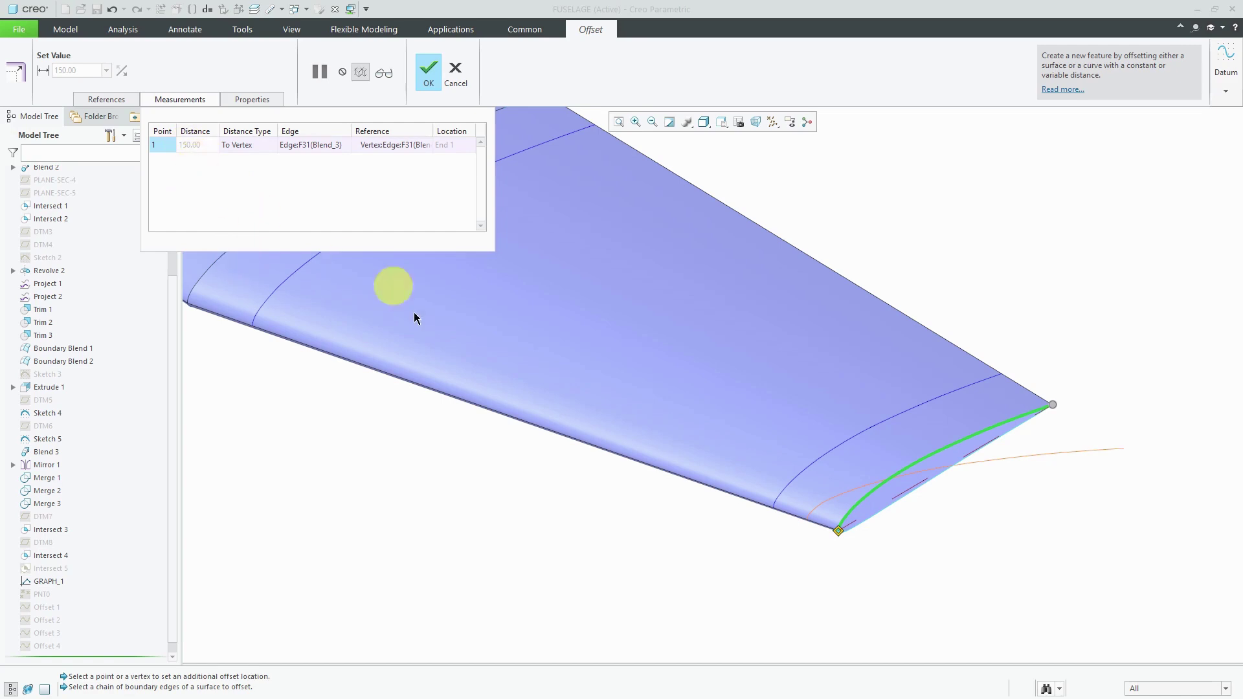
{"action": "middle_click_drag", "start_coordinate": [981, 517], "coordinate": [863, 547]}
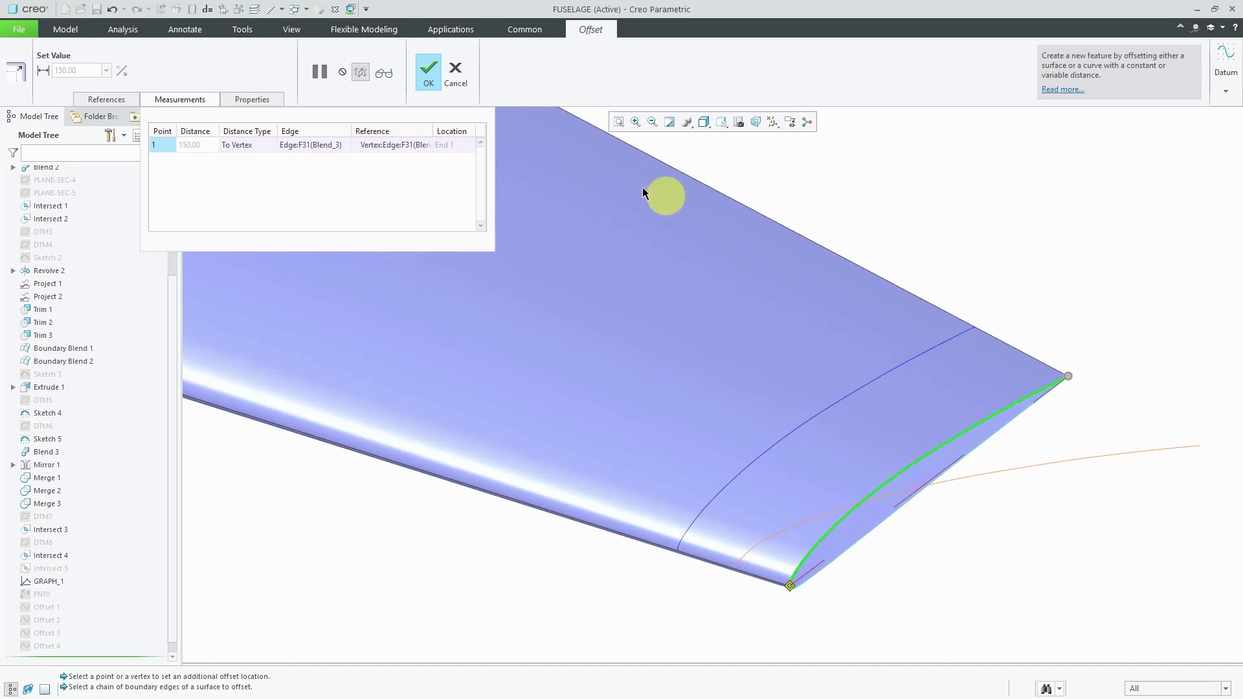
{"action": "left_click", "coordinate": [422, 70]}
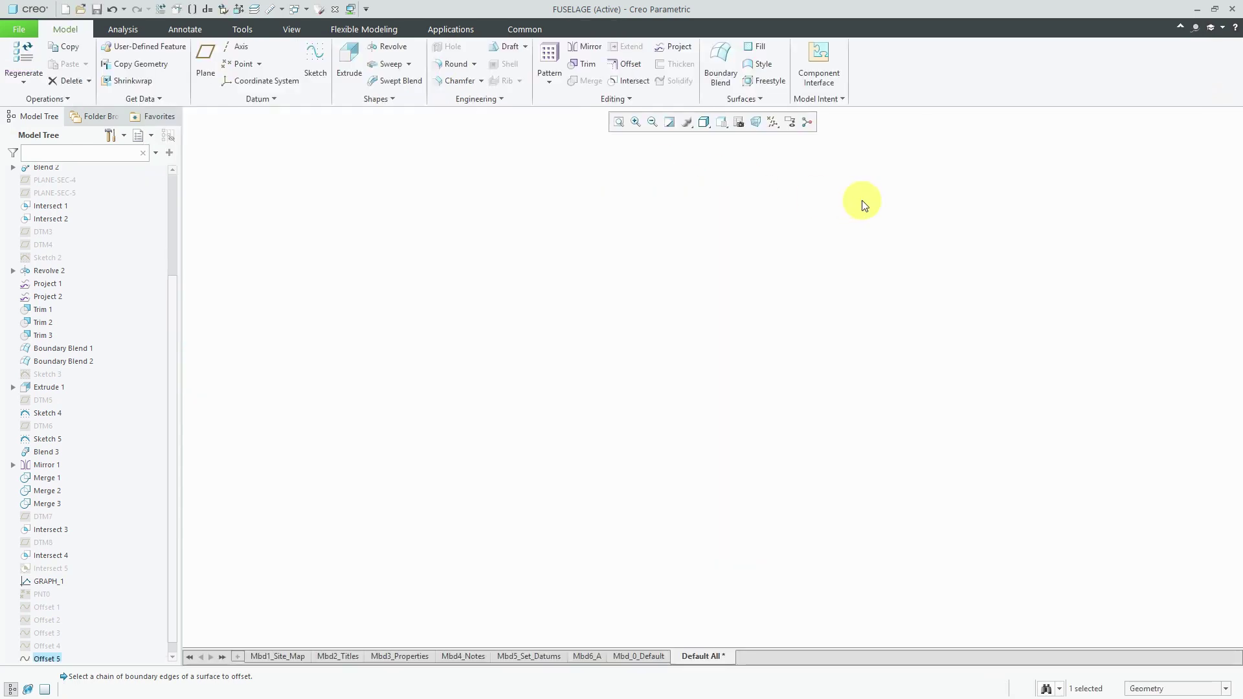